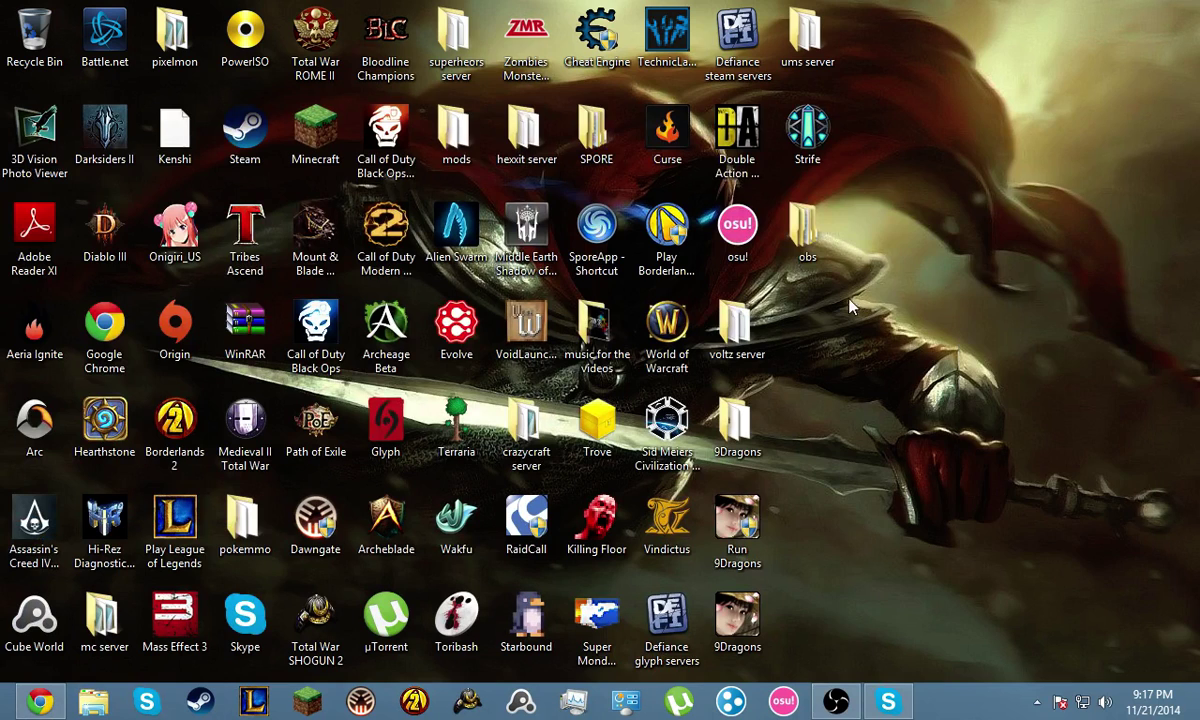
Search Google for "obs" in a new maximized browser window and open the Open Broadcaster Software download page
{"action": "right_click", "coordinate": [42, 698]}
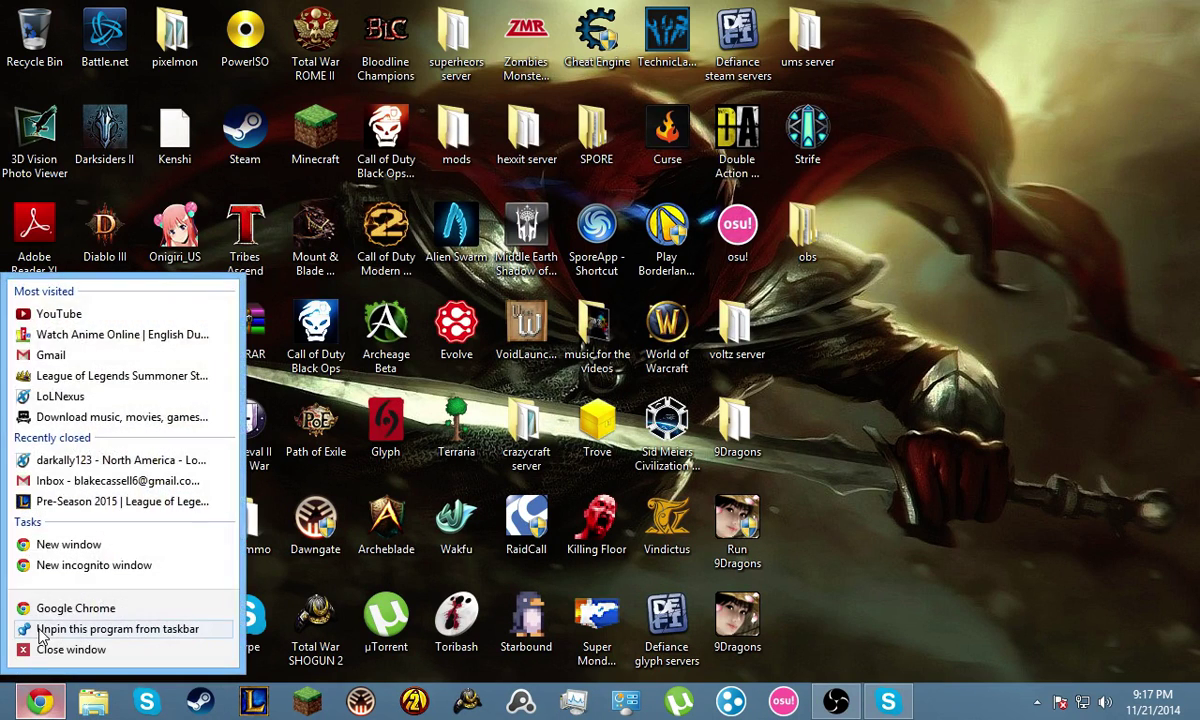
{"action": "left_click", "coordinate": [60, 544]}
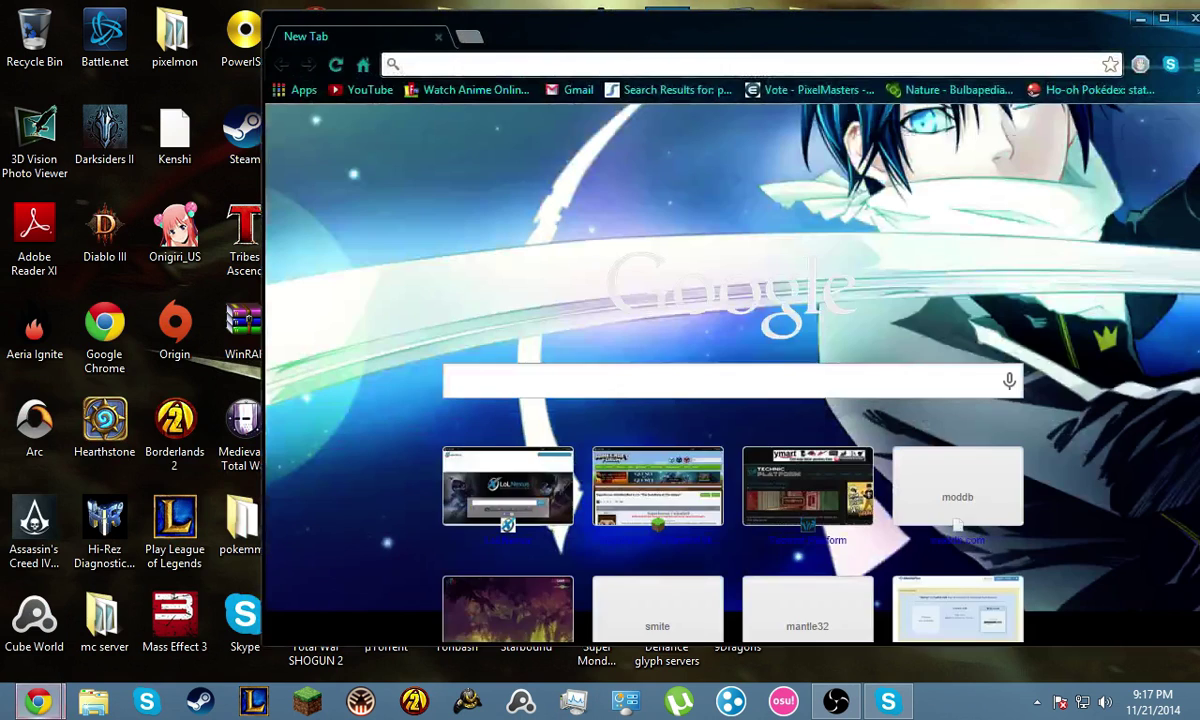
{"action": "double_click", "coordinate": [560, 20]}
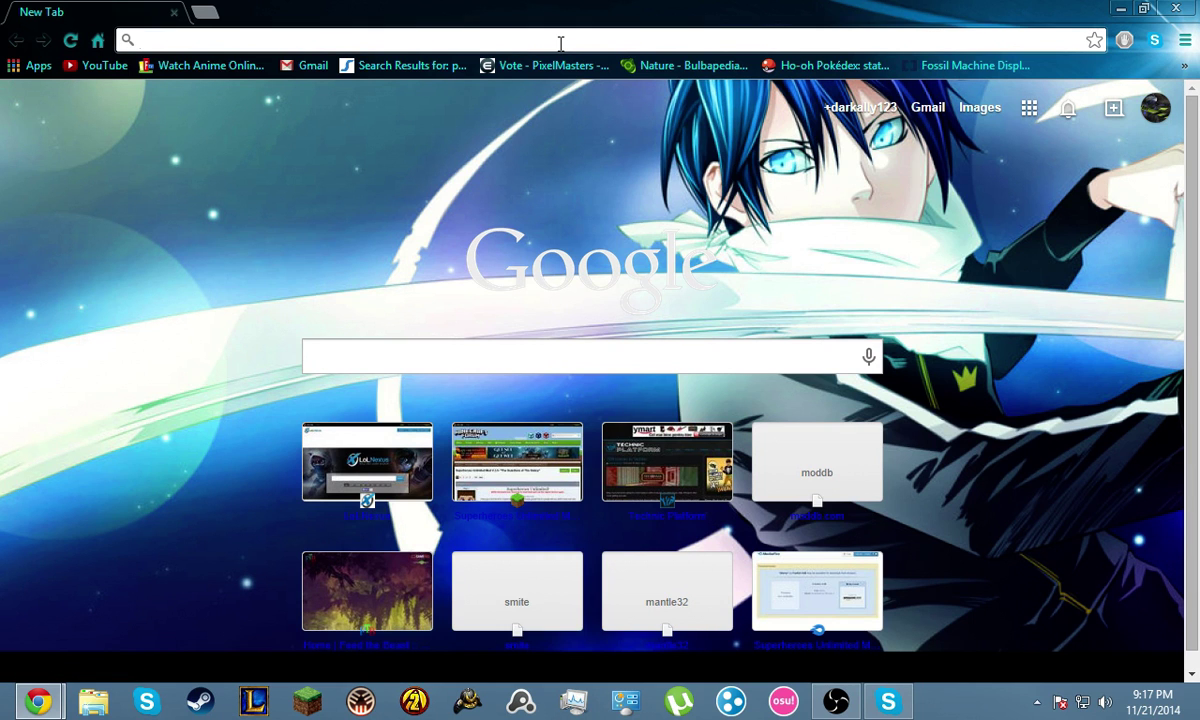
{"action": "type", "text": "obs"}
{"action": "key", "text": "Return"}
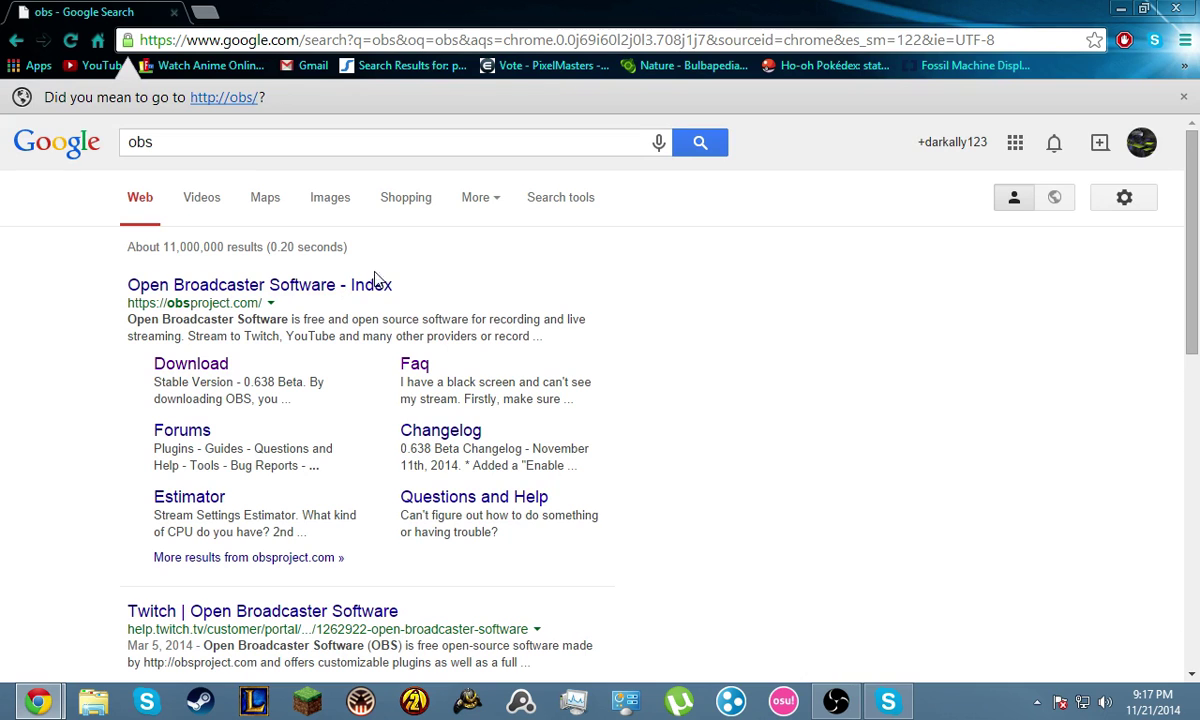
{"action": "left_click", "coordinate": [200, 363]}
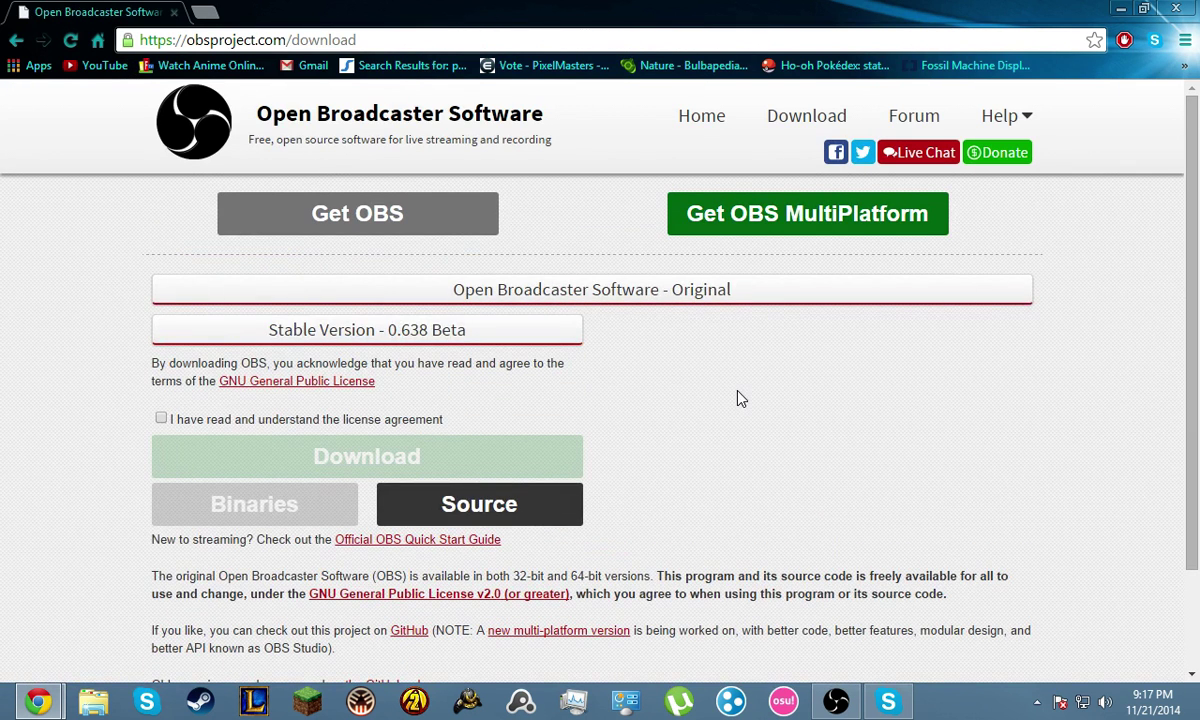
Accept the license agreement, try downloading the OBS 0.638 Beta binaries, and cancel the OBS_0_638b (1).zip download
{"action": "left_click", "coordinate": [181, 421]}
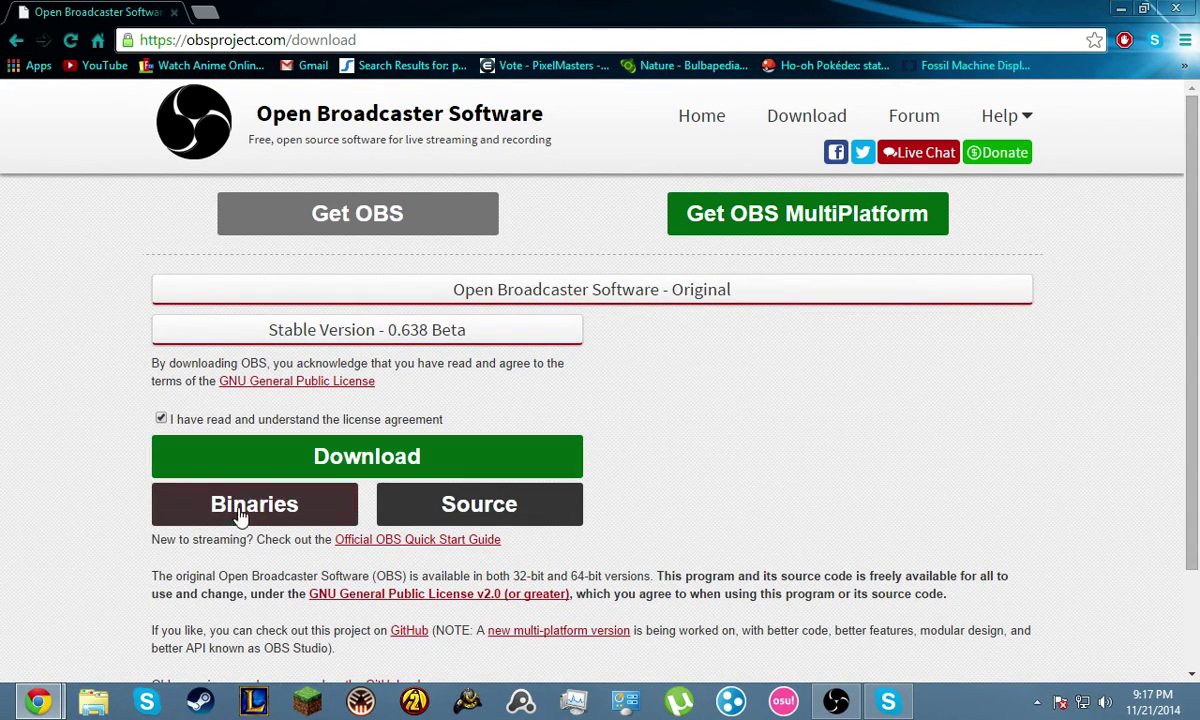
{"action": "left_click", "coordinate": [403, 465]}
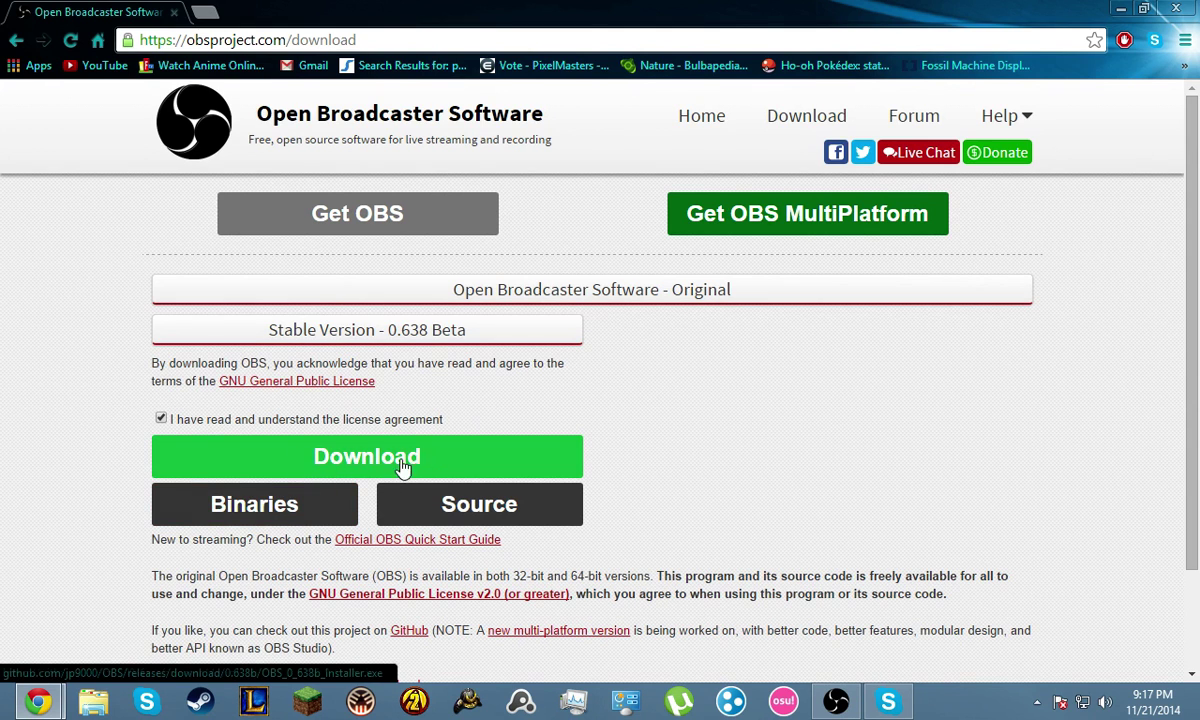
{"action": "left_click", "coordinate": [303, 517]}
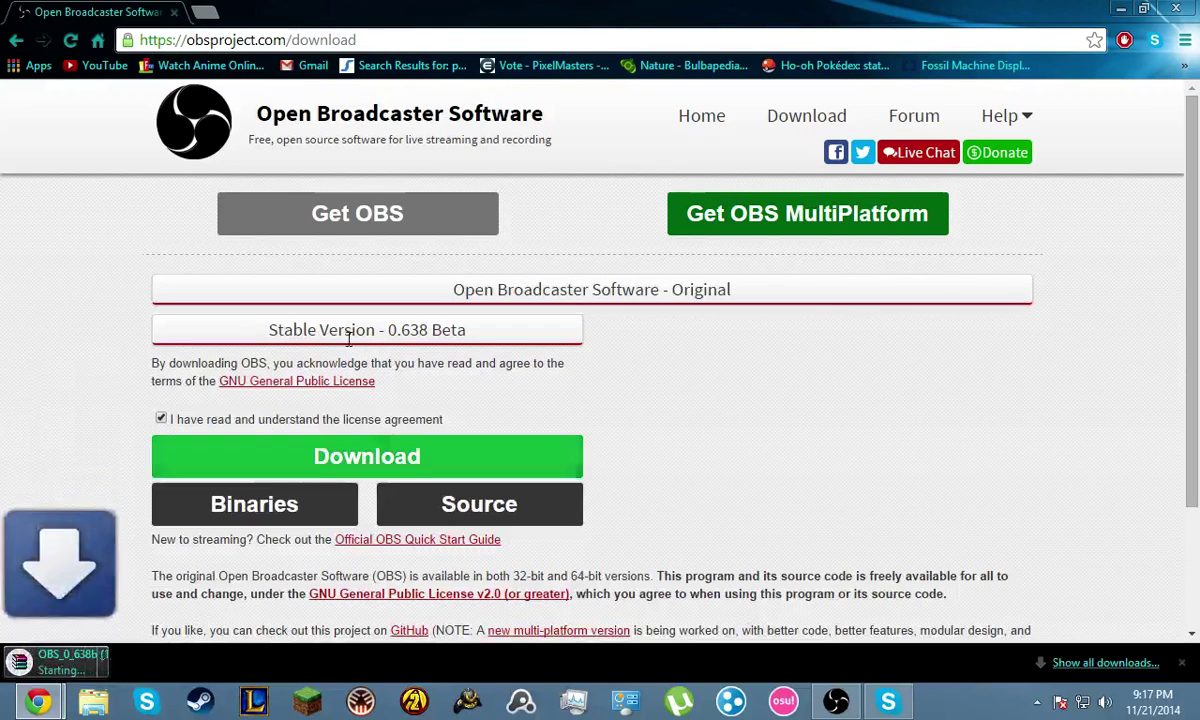
{"action": "right_click", "coordinate": [95, 672]}
{"action": "left_click", "coordinate": [118, 651]}
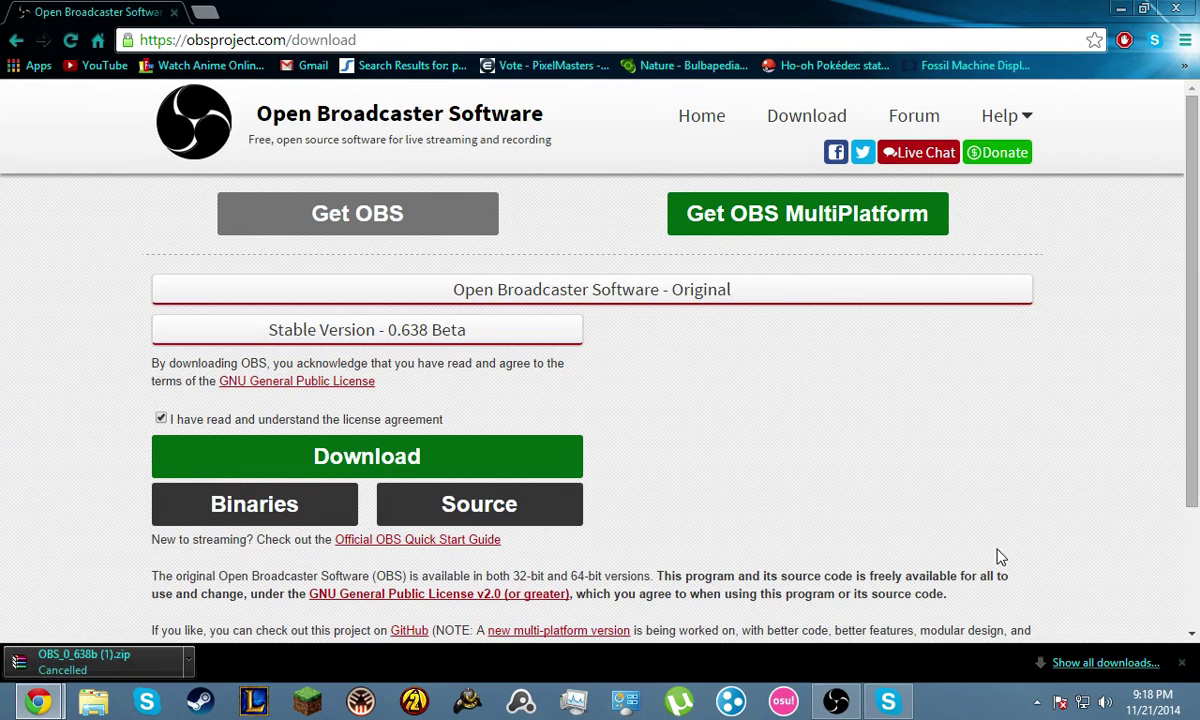
{"action": "left_click", "coordinate": [1181, 662]}
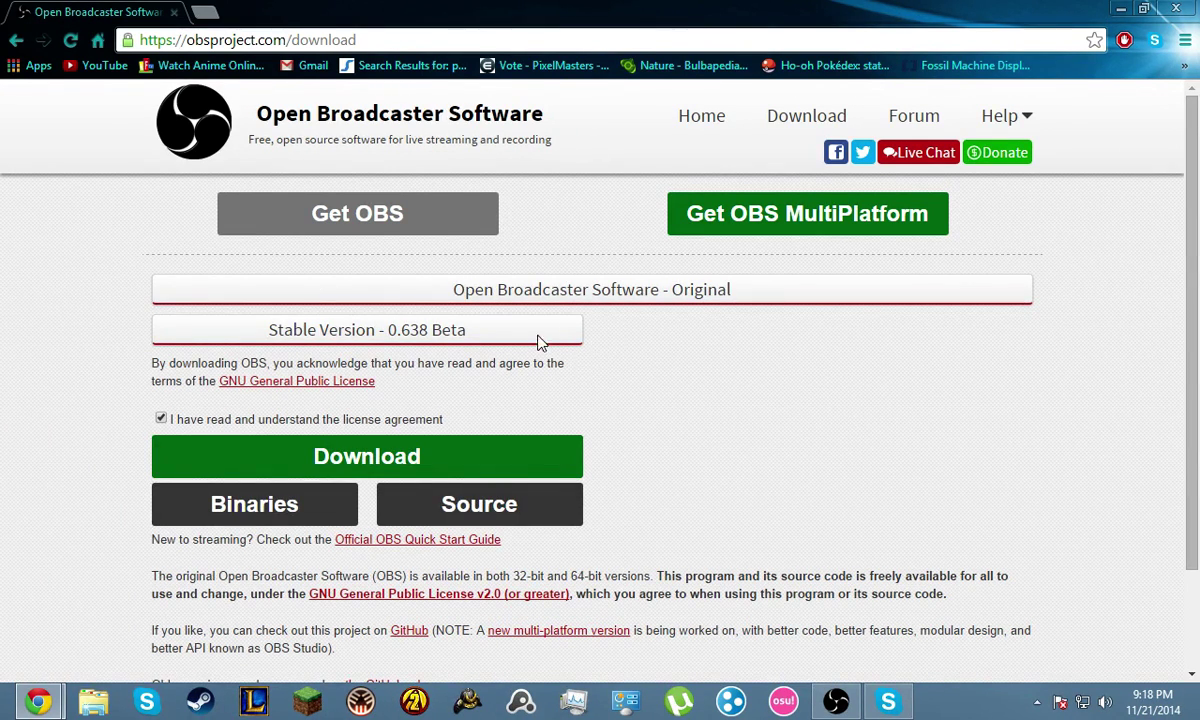
Minimize the browser and open the OBS_0_638b ZIP archive from the Downloads folder in WinRAR
{"action": "left_click", "coordinate": [1121, 8]}
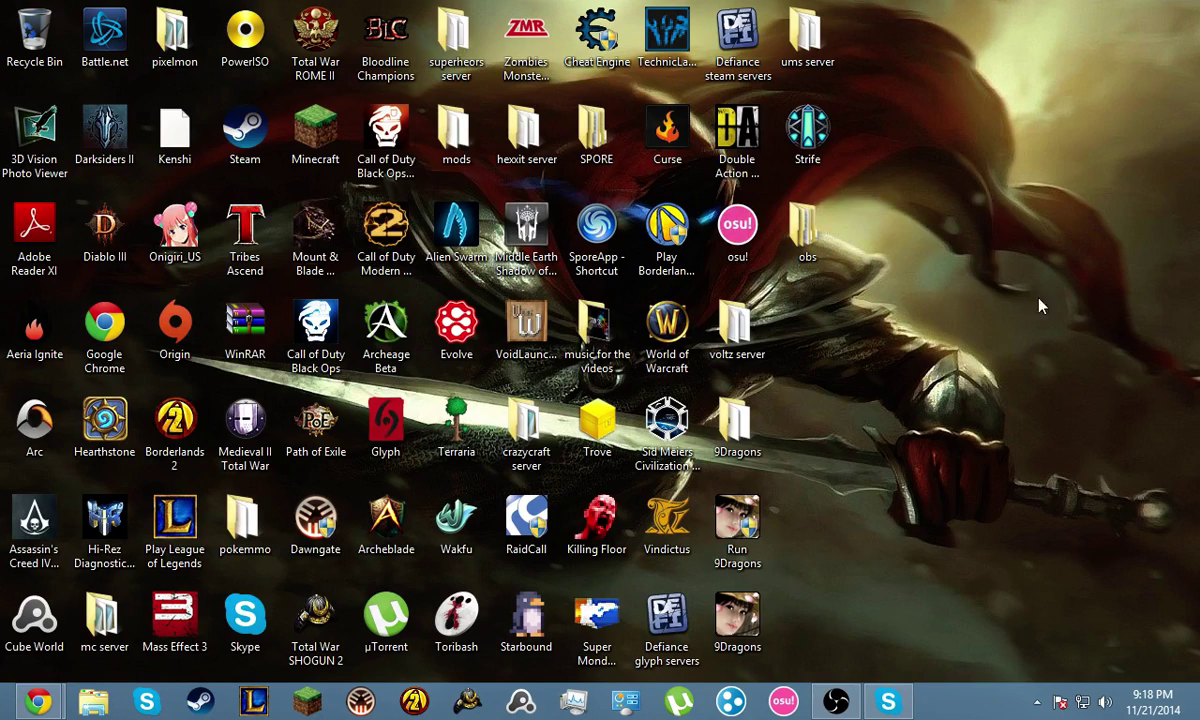
{"action": "right_click", "coordinate": [93, 700]}
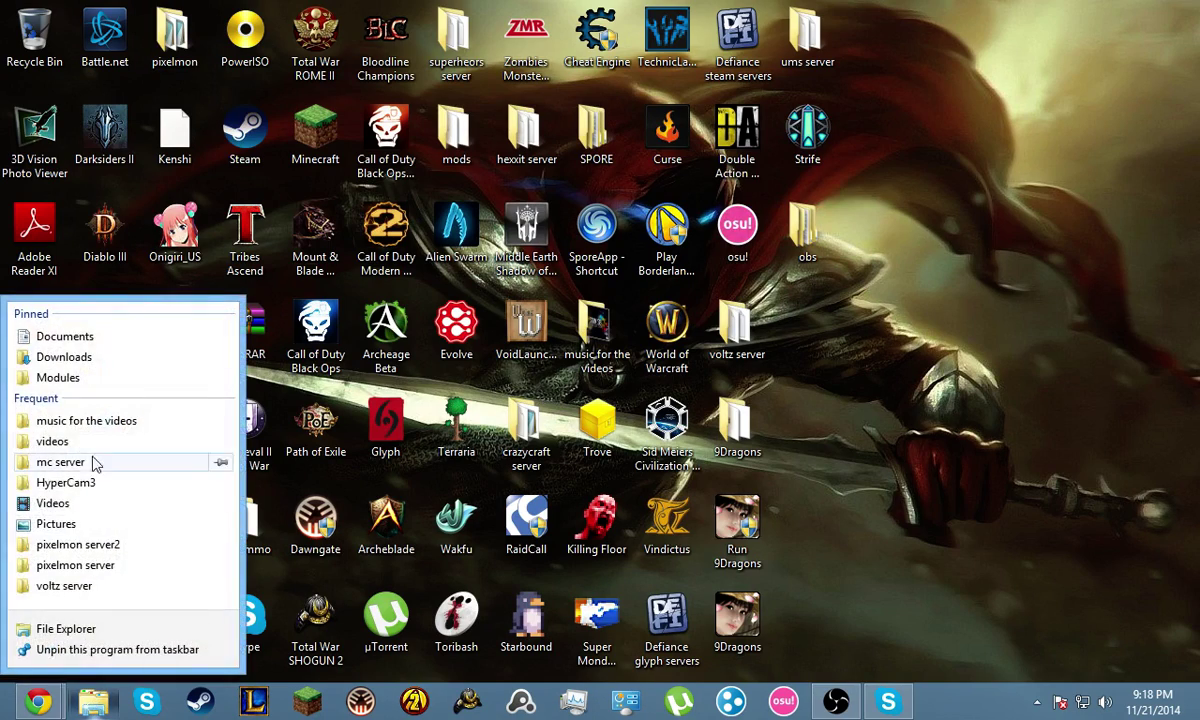
{"action": "left_click", "coordinate": [80, 356]}
{"action": "left_click", "coordinate": [268, 316]}
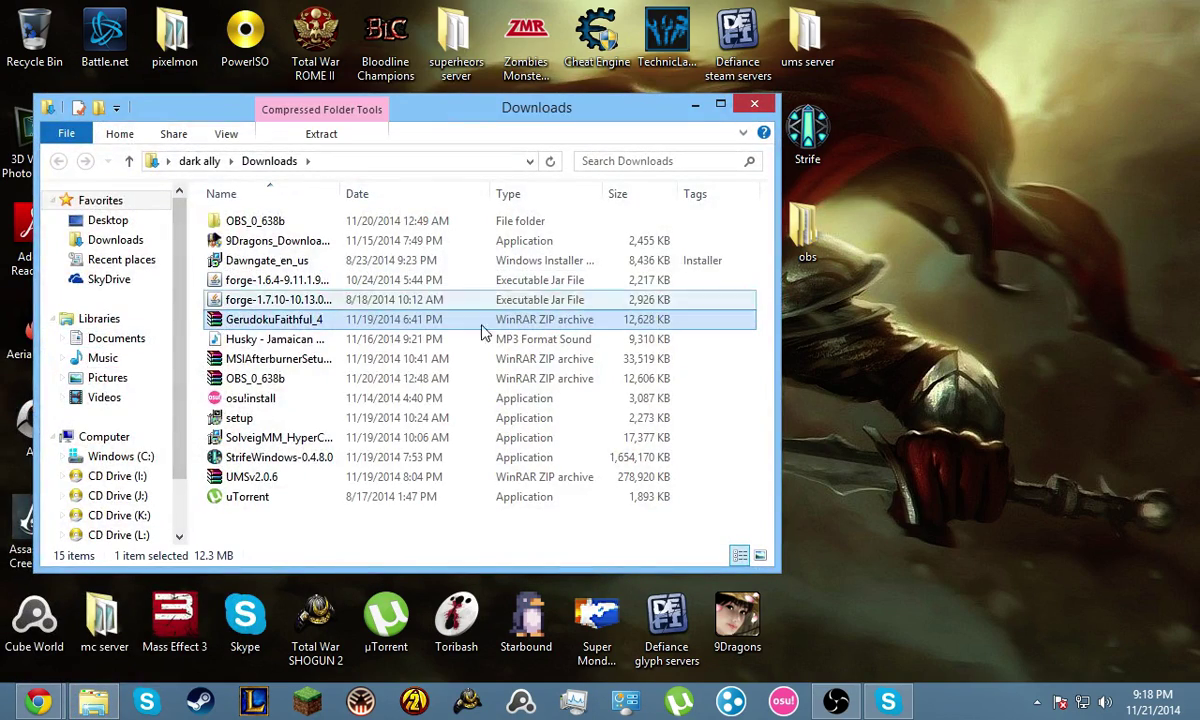
{"action": "left_click", "coordinate": [275, 361]}
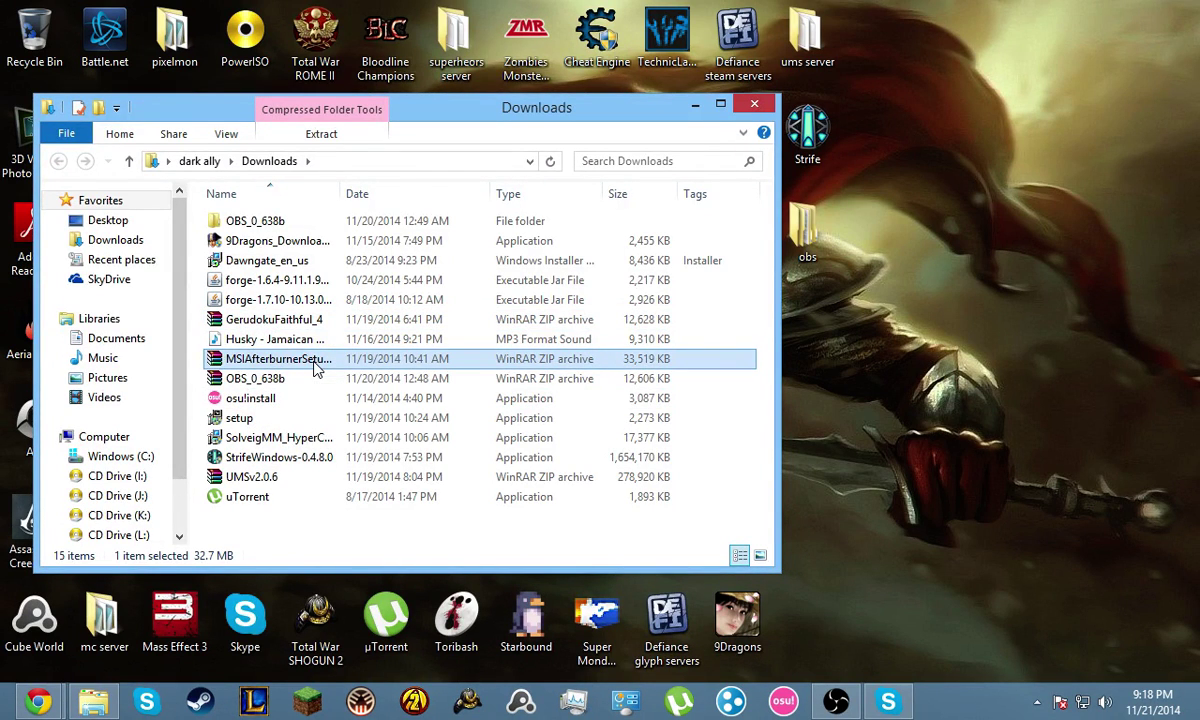
{"action": "left_click", "coordinate": [315, 368]}
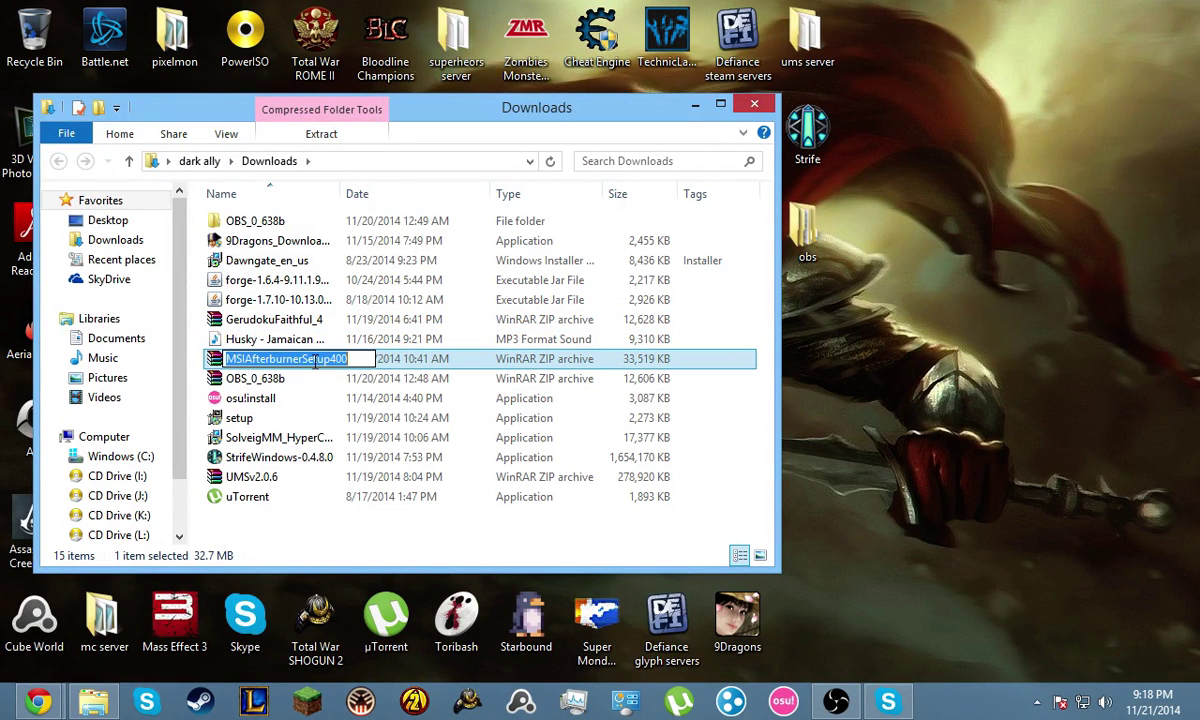
{"action": "left_click", "coordinate": [421, 367]}
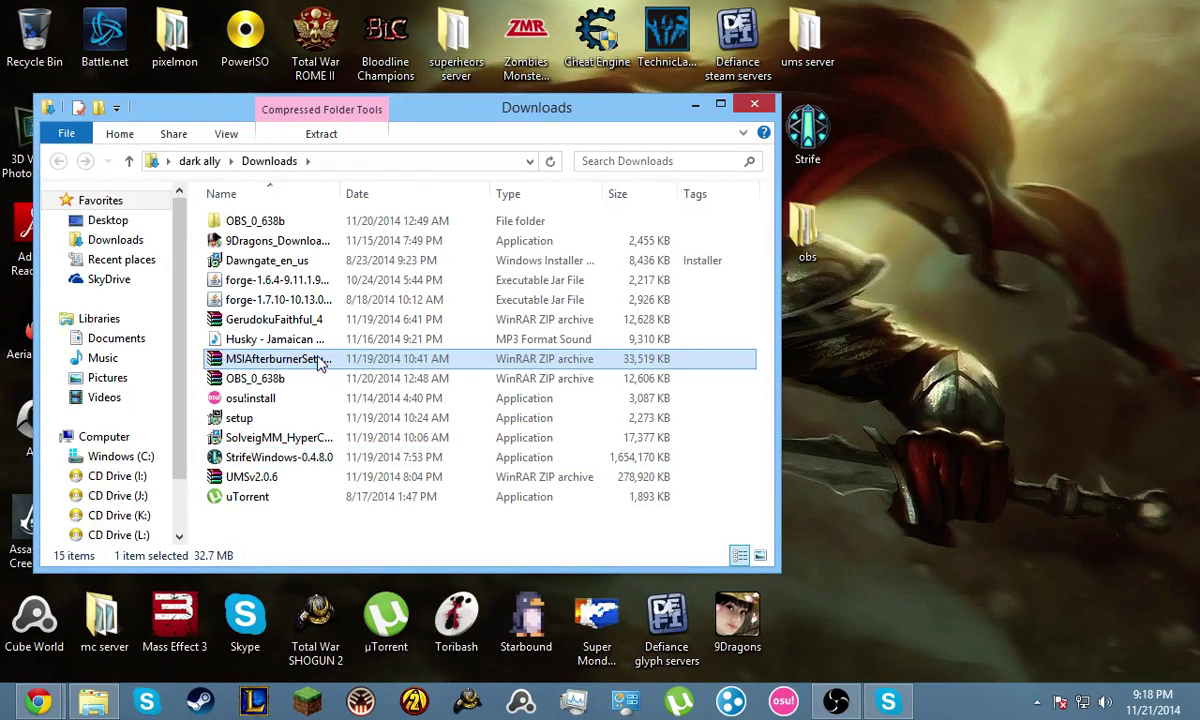
{"action": "left_click", "coordinate": [300, 379]}
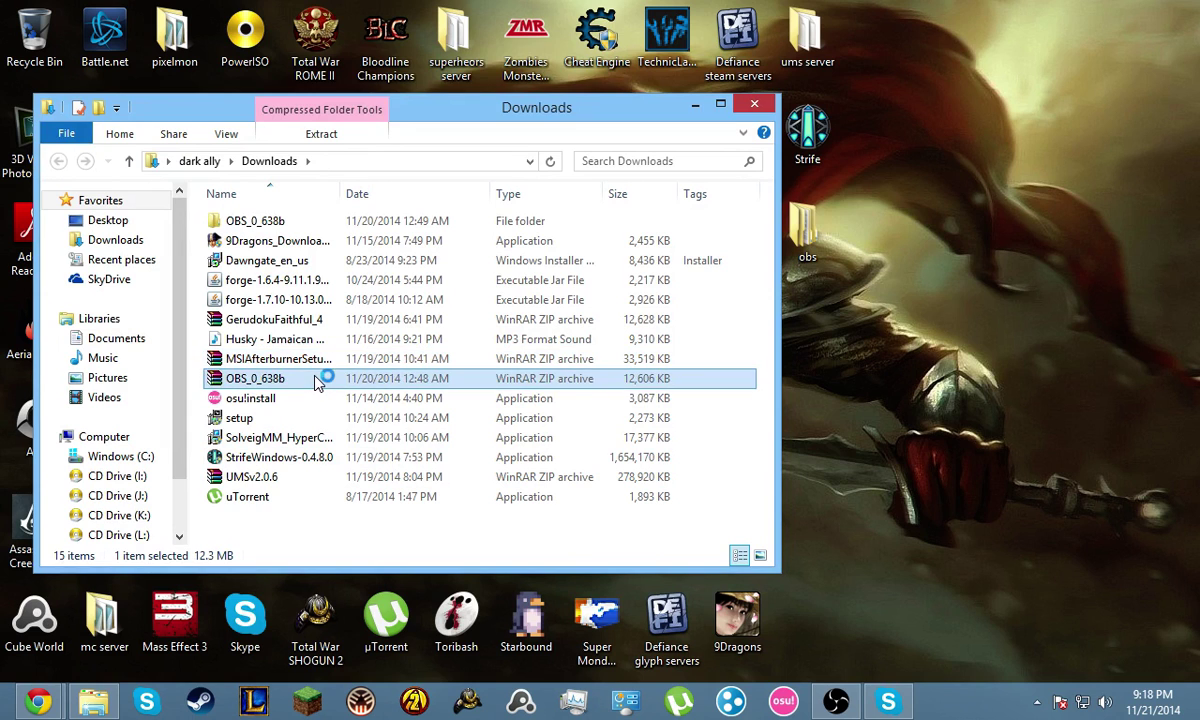
{"action": "key", "text": "Return"}
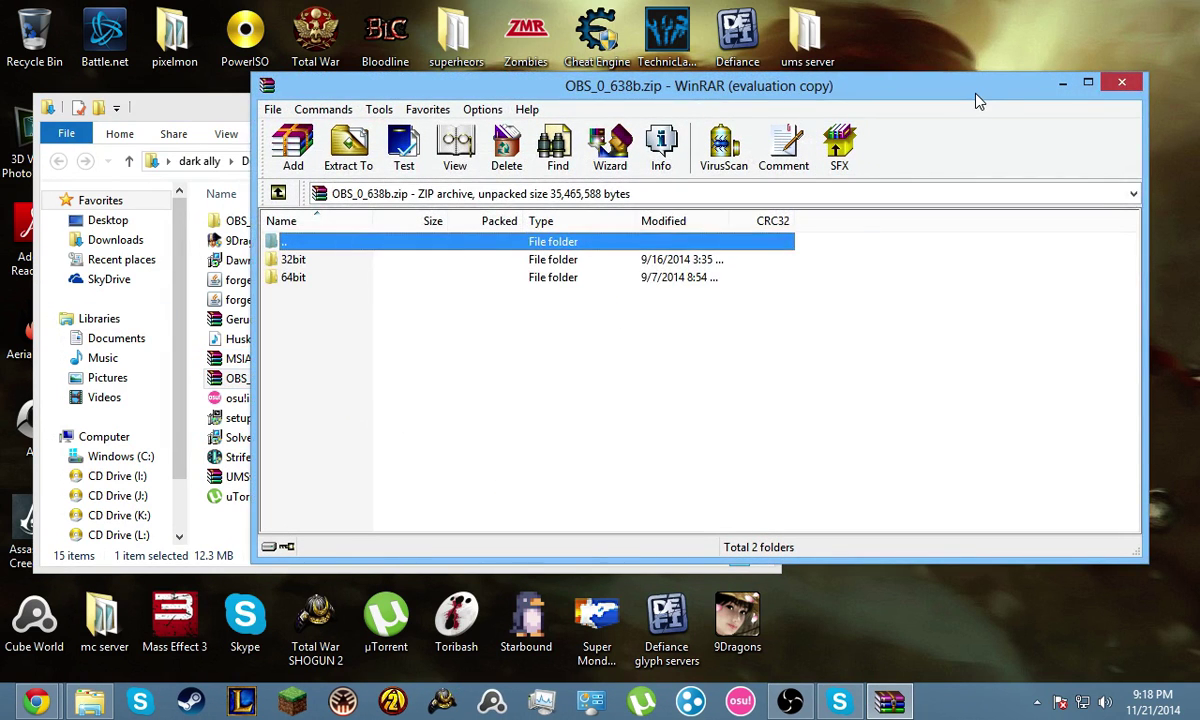
{"action": "left_click", "coordinate": [826, 328]}
{"action": "left_click_drag", "start_coordinate": [365, 380], "coordinate": [367, 266]}
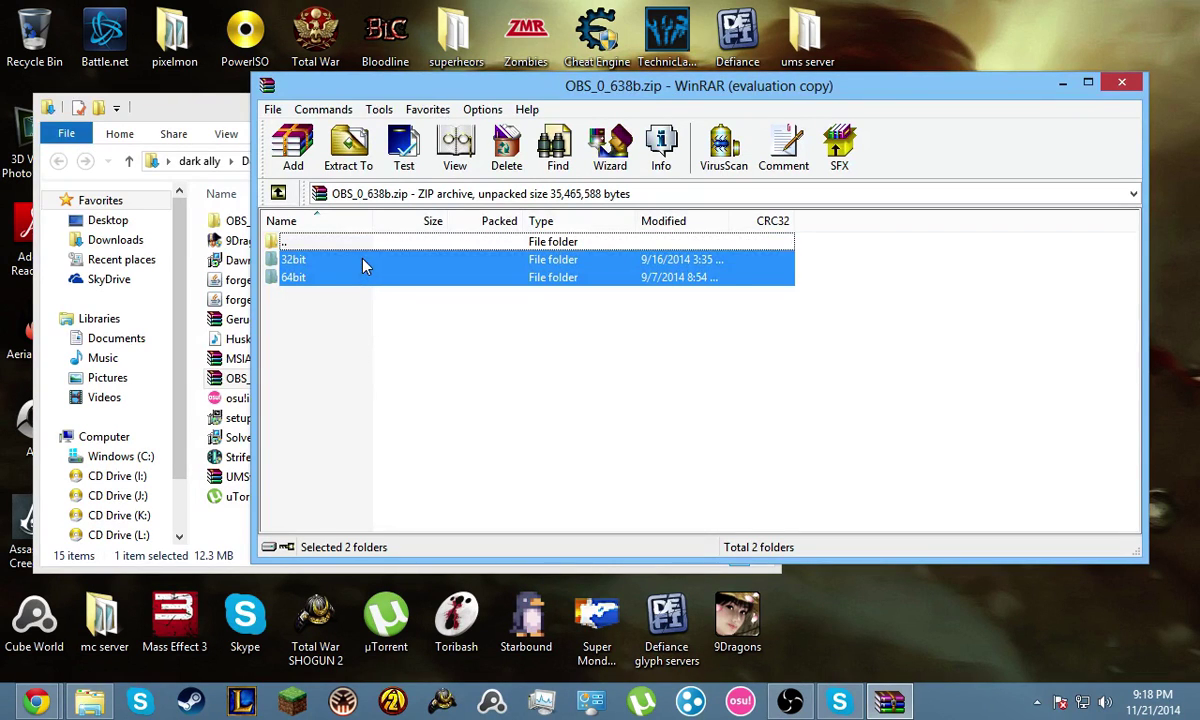
{"action": "right_click", "coordinate": [462, 318]}
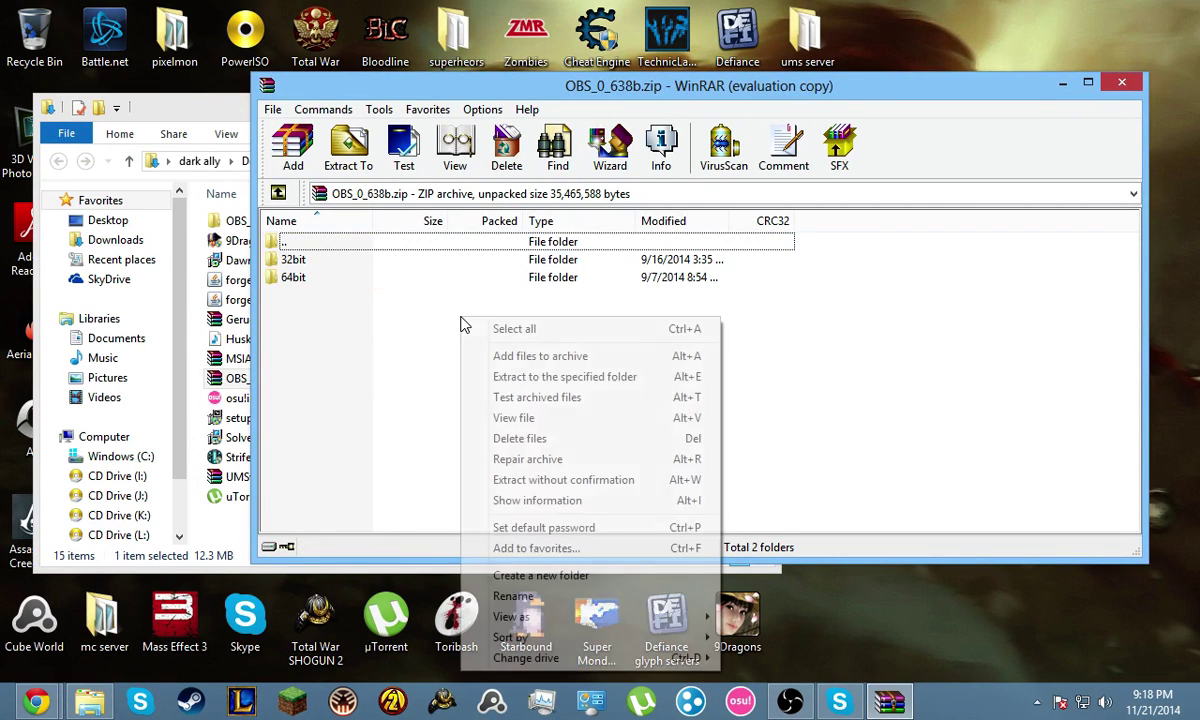
Clear the open windows, create a desktop folder named obs1, and place it directly below the obs folder
{"action": "left_click", "coordinate": [1063, 85]}
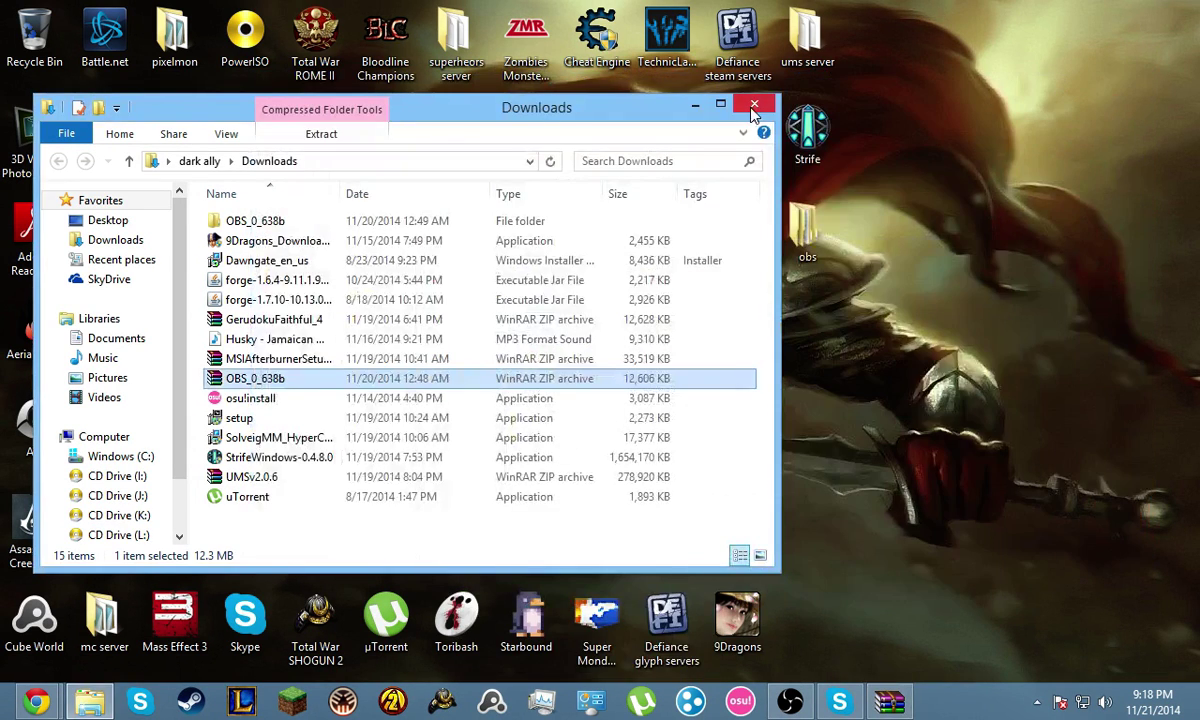
{"action": "left_click", "coordinate": [838, 104]}
{"action": "right_click", "coordinate": [870, 268]}
{"action": "mouse_move", "coordinate": [995, 424]}
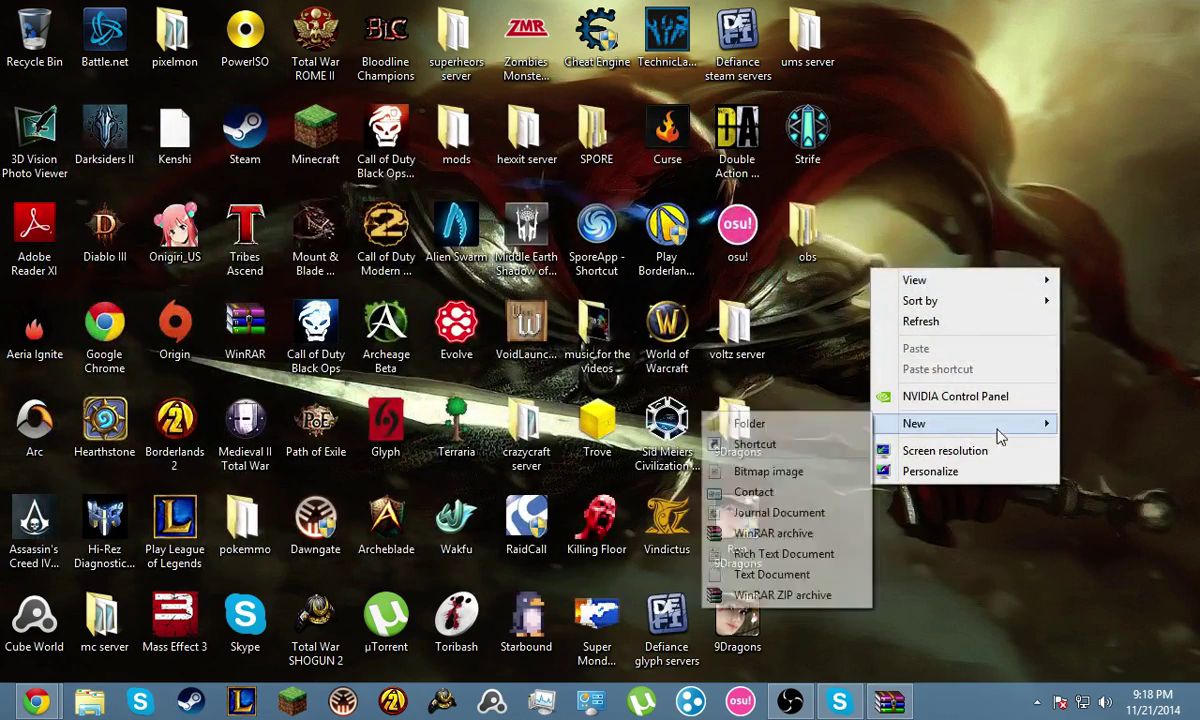
{"action": "left_click", "coordinate": [786, 432]}
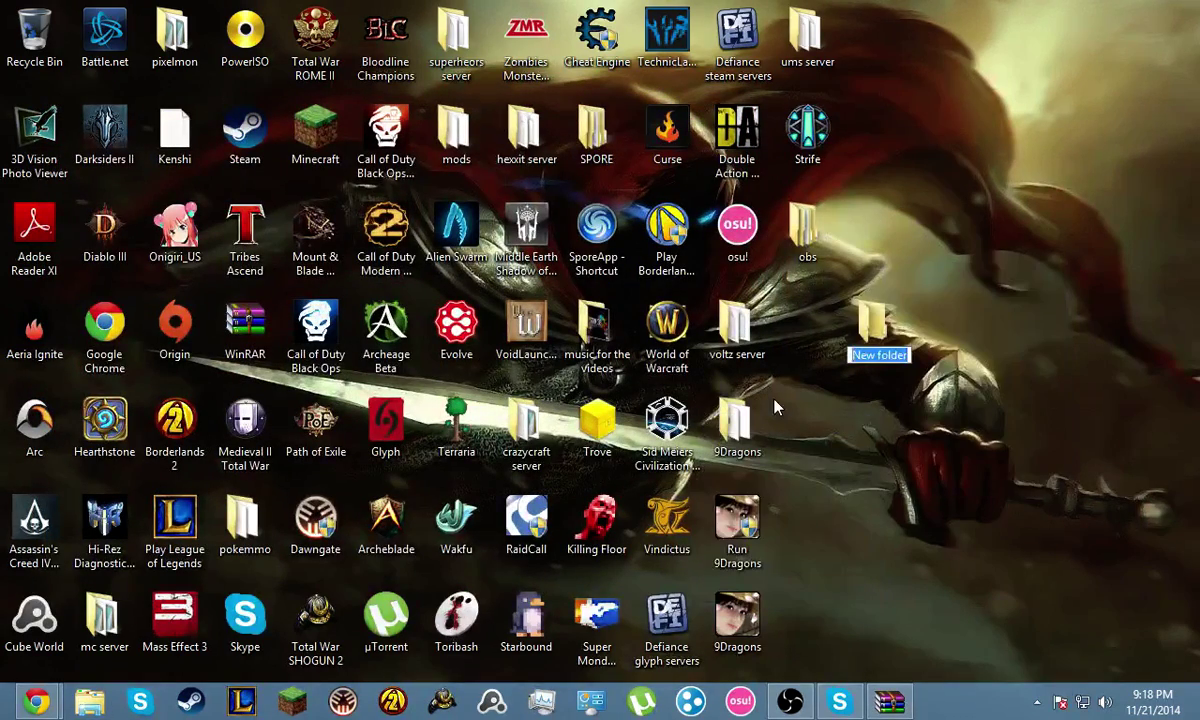
{"action": "type", "text": "obs1"}
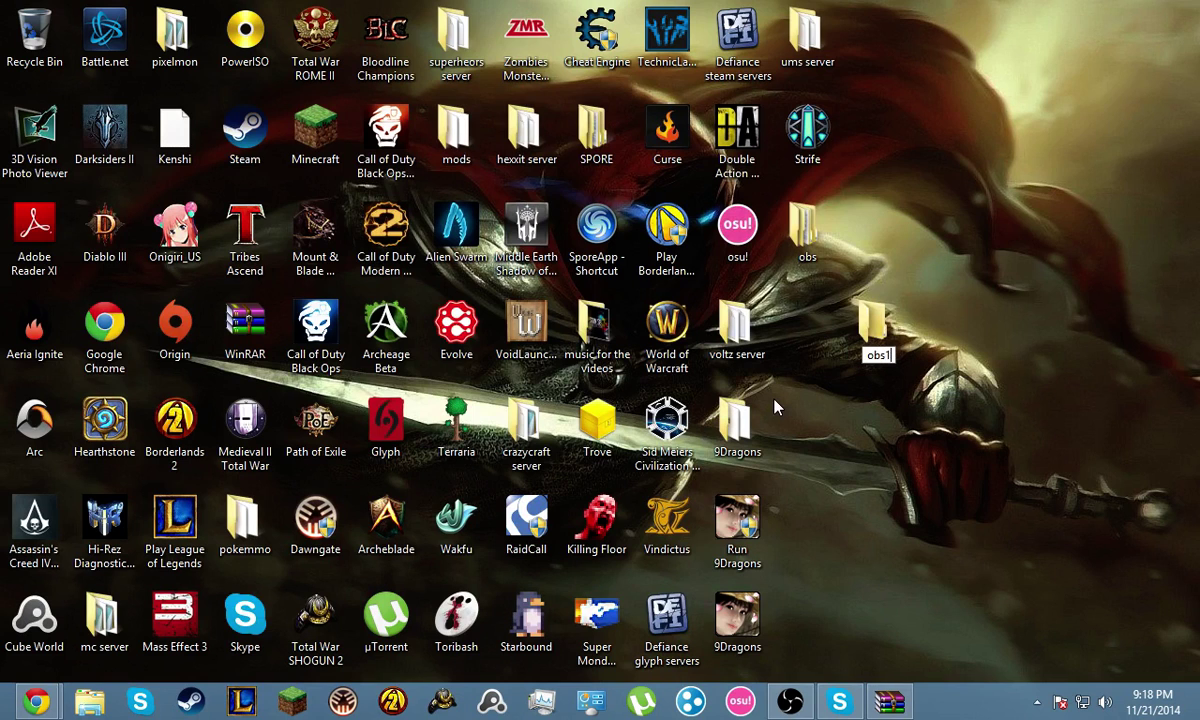
{"action": "key", "text": "Return"}
{"action": "left_click_drag", "start_coordinate": [910, 352], "coordinate": [800, 318]}
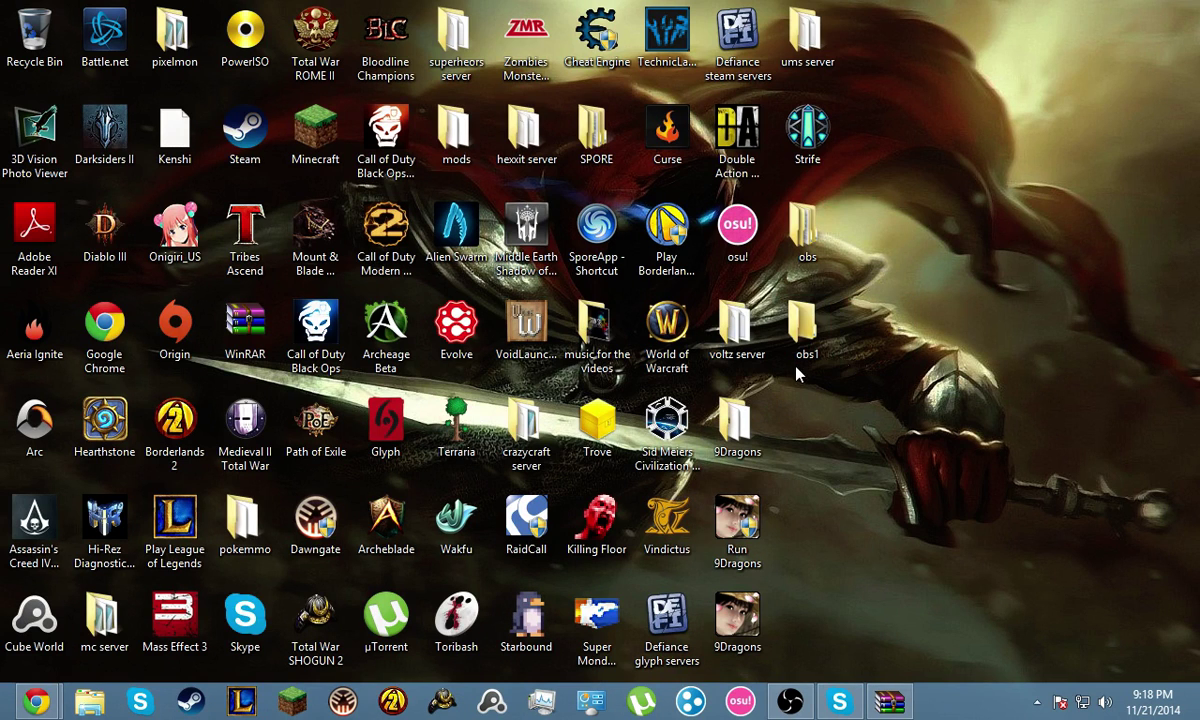
Select the 32bit and 64bit folders in the OBS_0_638b archive and start extracting them to a specified folder
{"action": "left_click", "coordinate": [889, 702]}
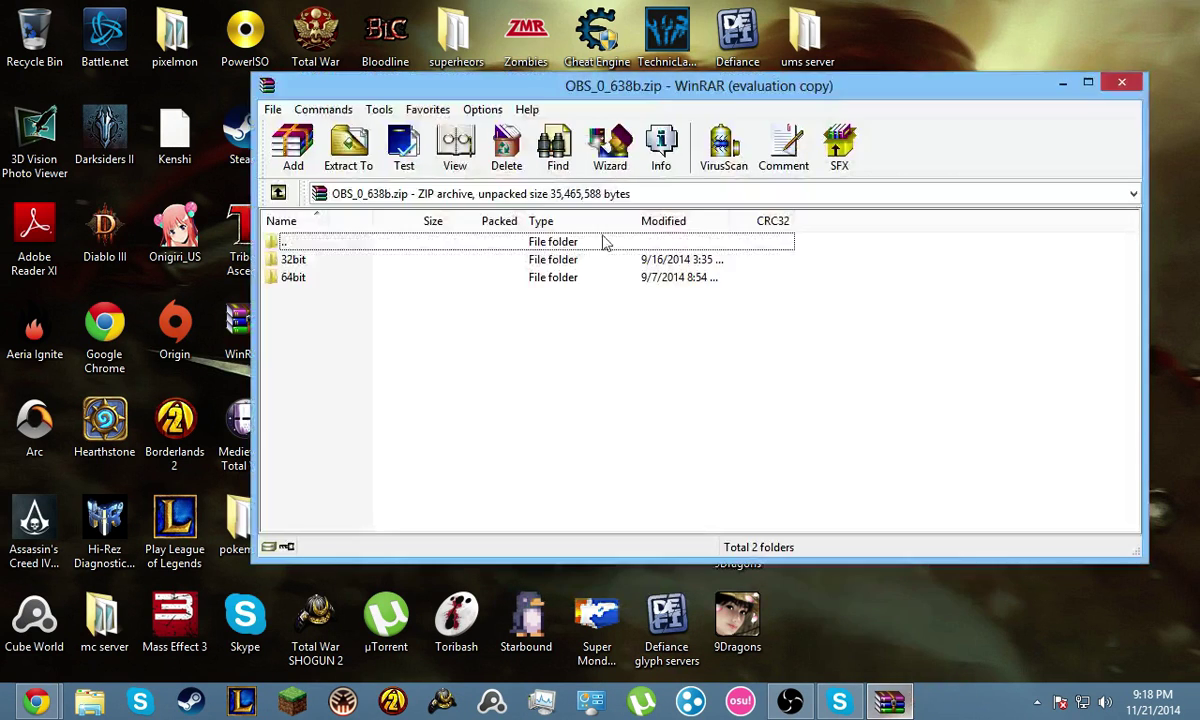
{"action": "left_click_drag", "start_coordinate": [590, 322], "coordinate": [587, 259]}
{"action": "left_click_drag", "start_coordinate": [655, 348], "coordinate": [672, 265]}
{"action": "right_click", "coordinate": [671, 263]}
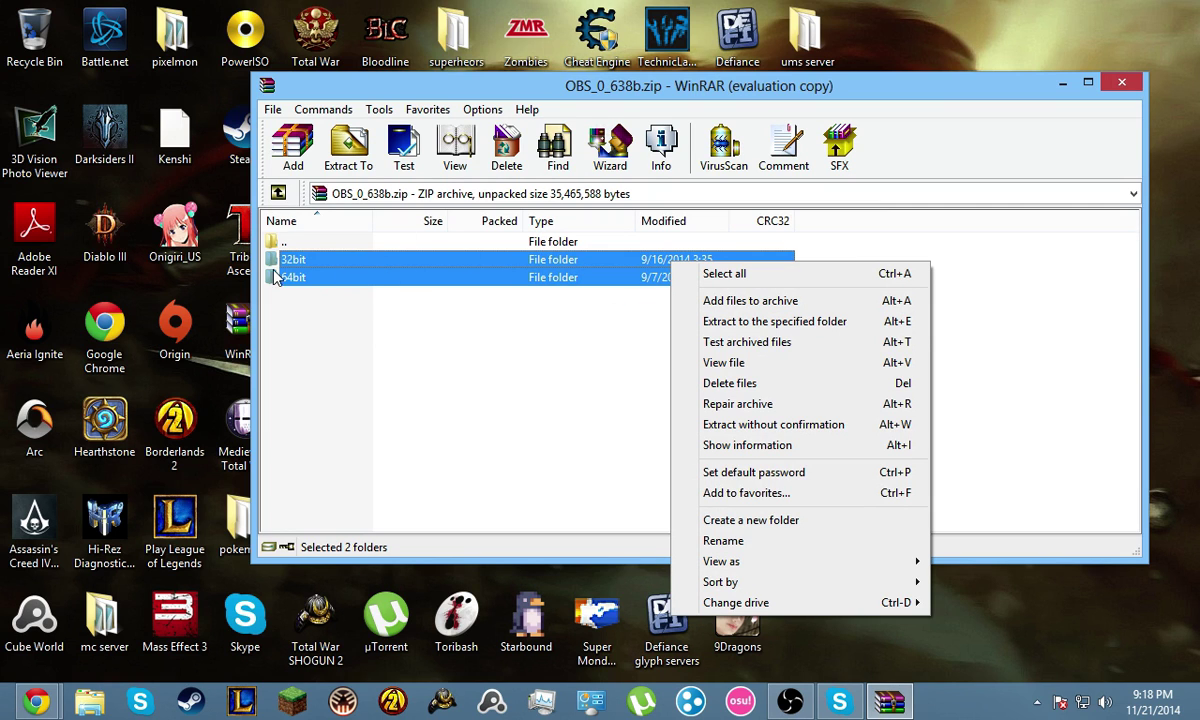
{"action": "left_click_drag", "start_coordinate": [390, 326], "coordinate": [405, 239]}
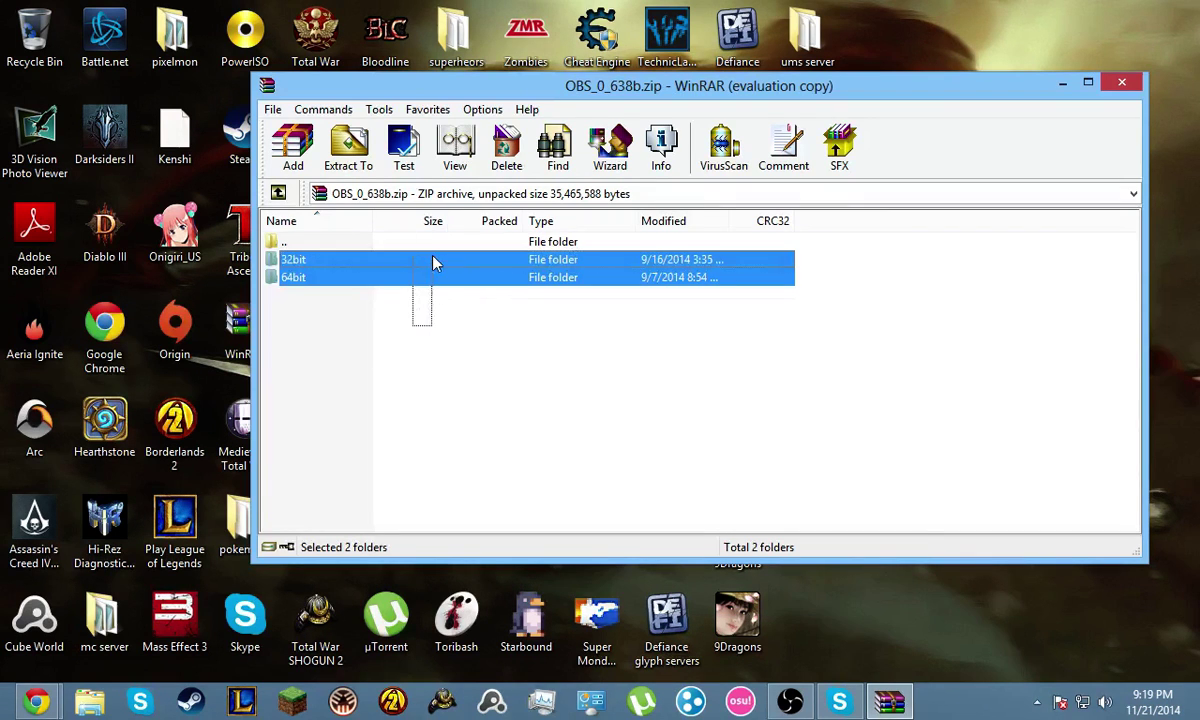
{"action": "right_click", "coordinate": [378, 278]}
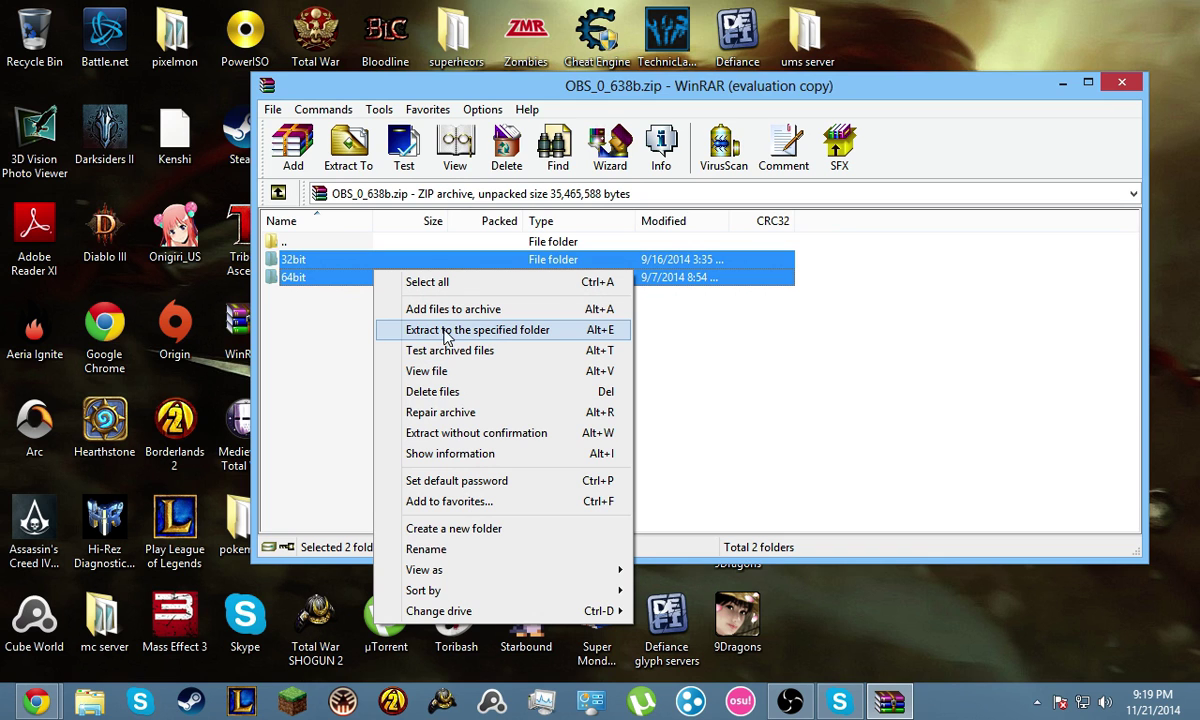
{"action": "left_click", "coordinate": [513, 337]}
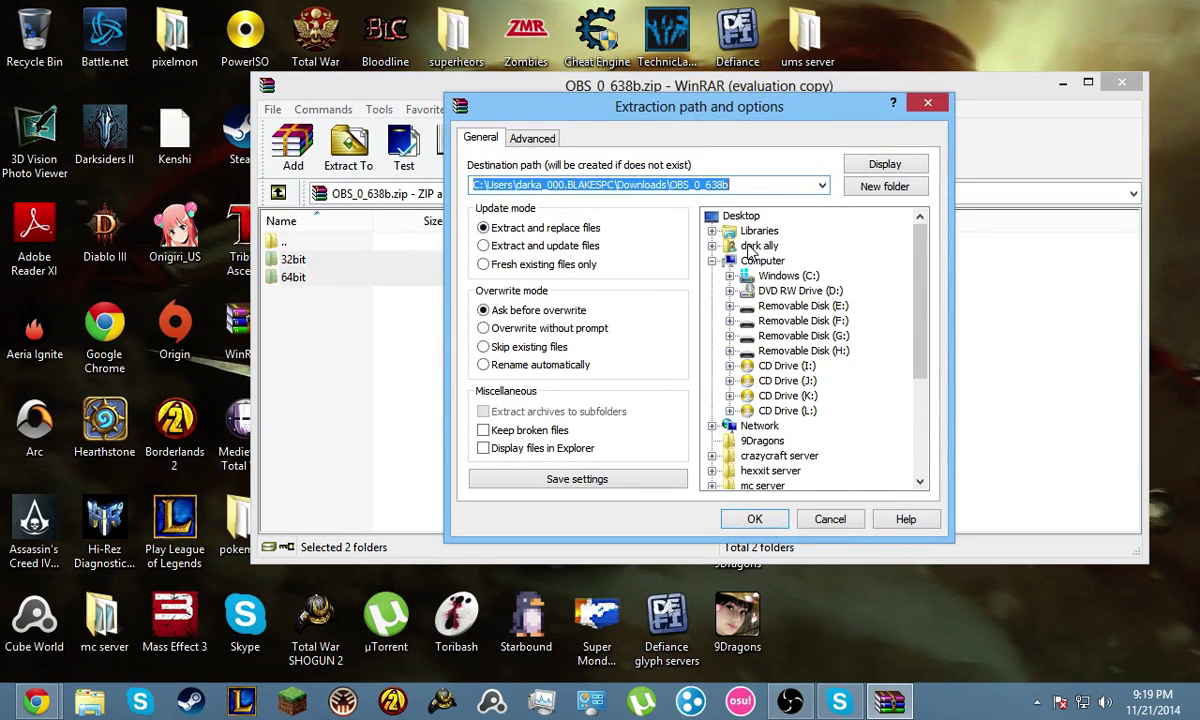
Set the extraction destination to the desktop's obs1 folder, extract the files, and close the archive
{"action": "double_click", "coordinate": [749, 247]}
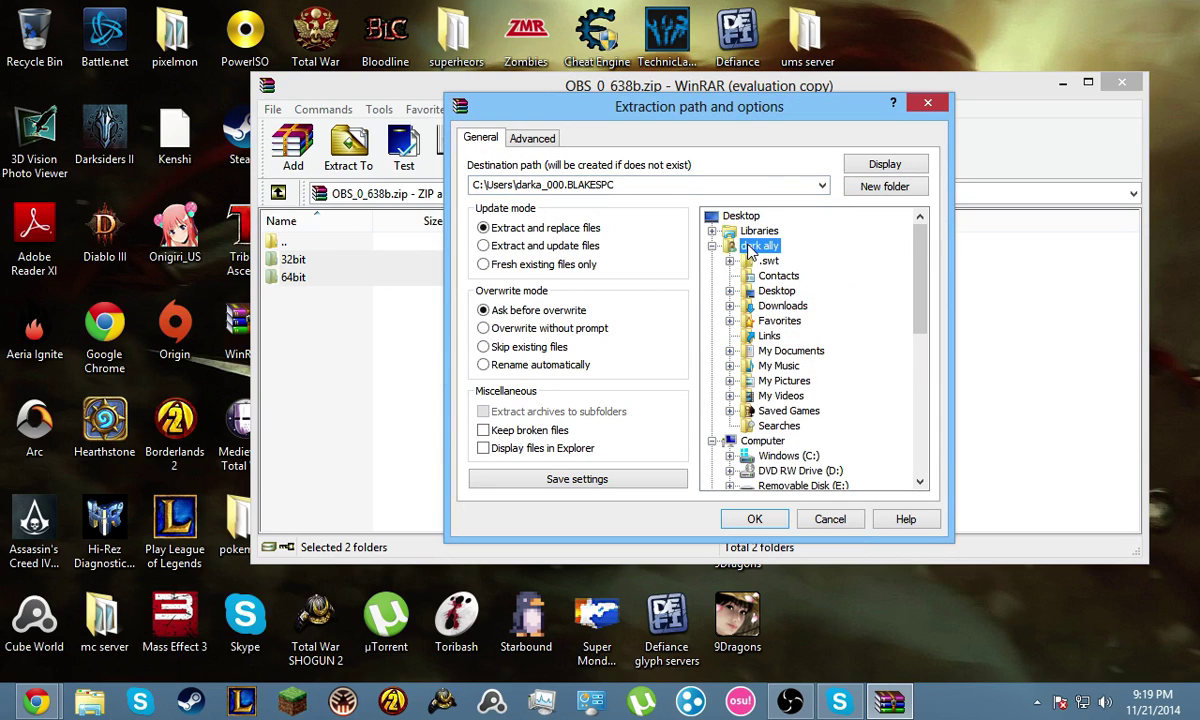
{"action": "double_click", "coordinate": [772, 292]}
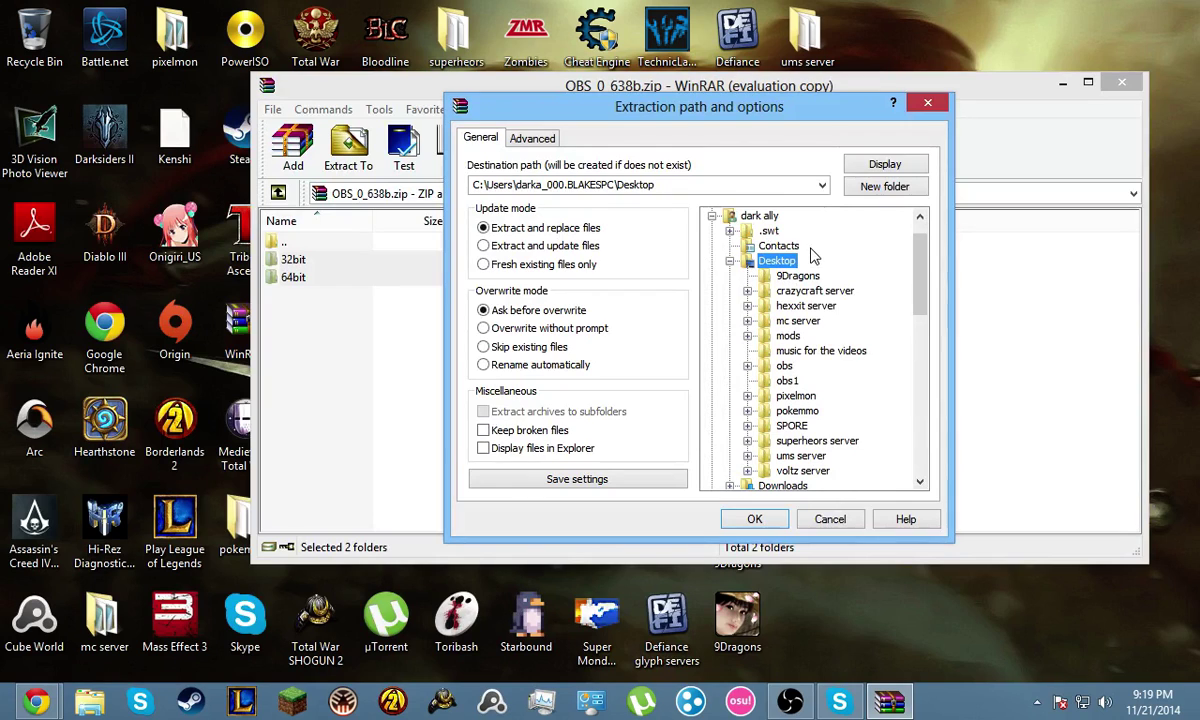
{"action": "left_click", "coordinate": [786, 380]}
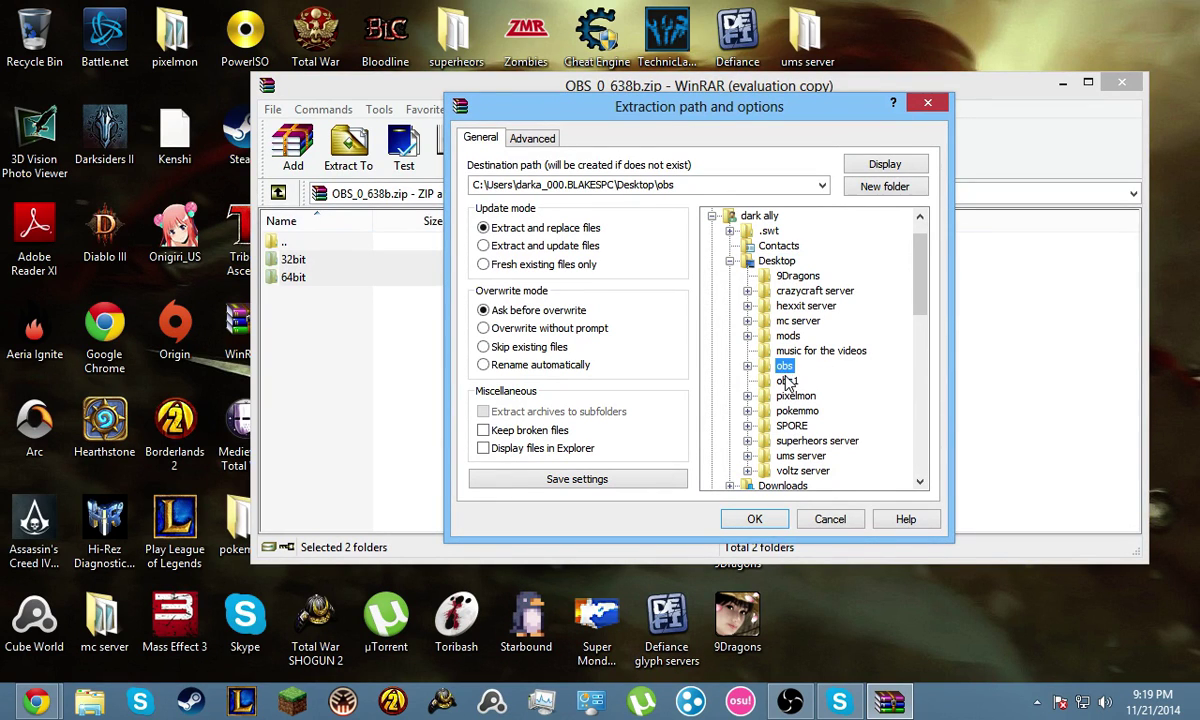
{"action": "left_click", "coordinate": [757, 520]}
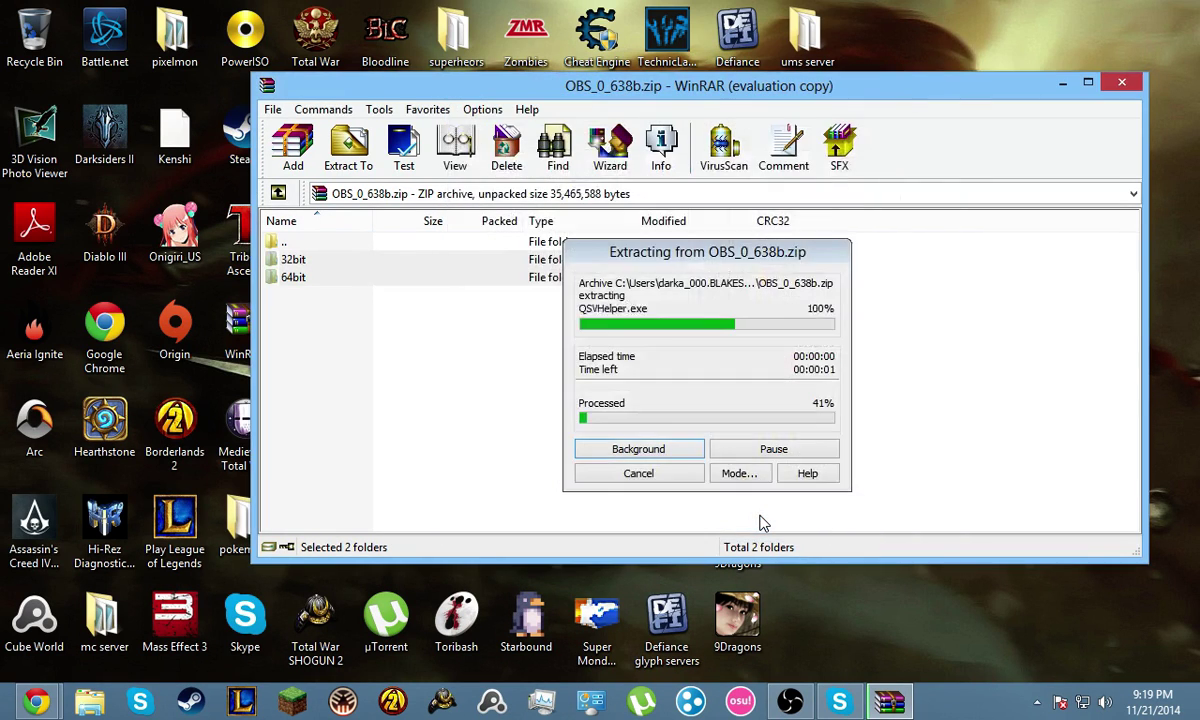
{"action": "left_click", "coordinate": [1121, 81]}
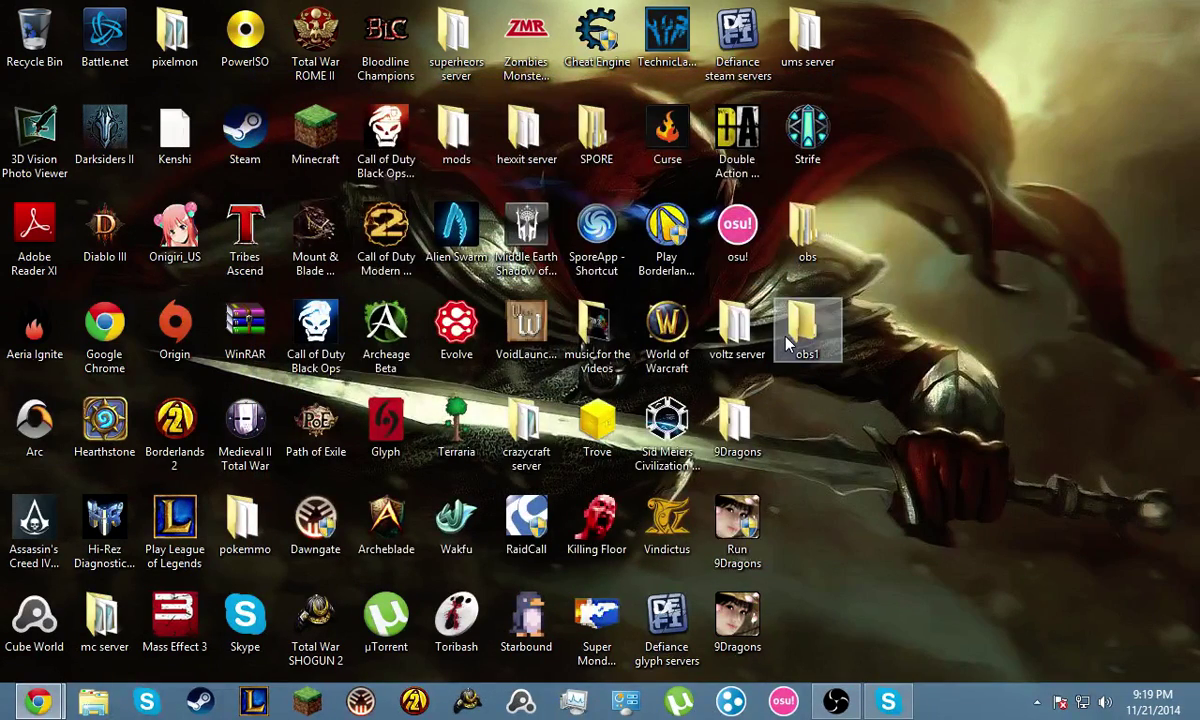
Open the desktop's obs1 folder and check the extracted 32bit and 64bit folders
{"action": "double_click", "coordinate": [786, 342]}
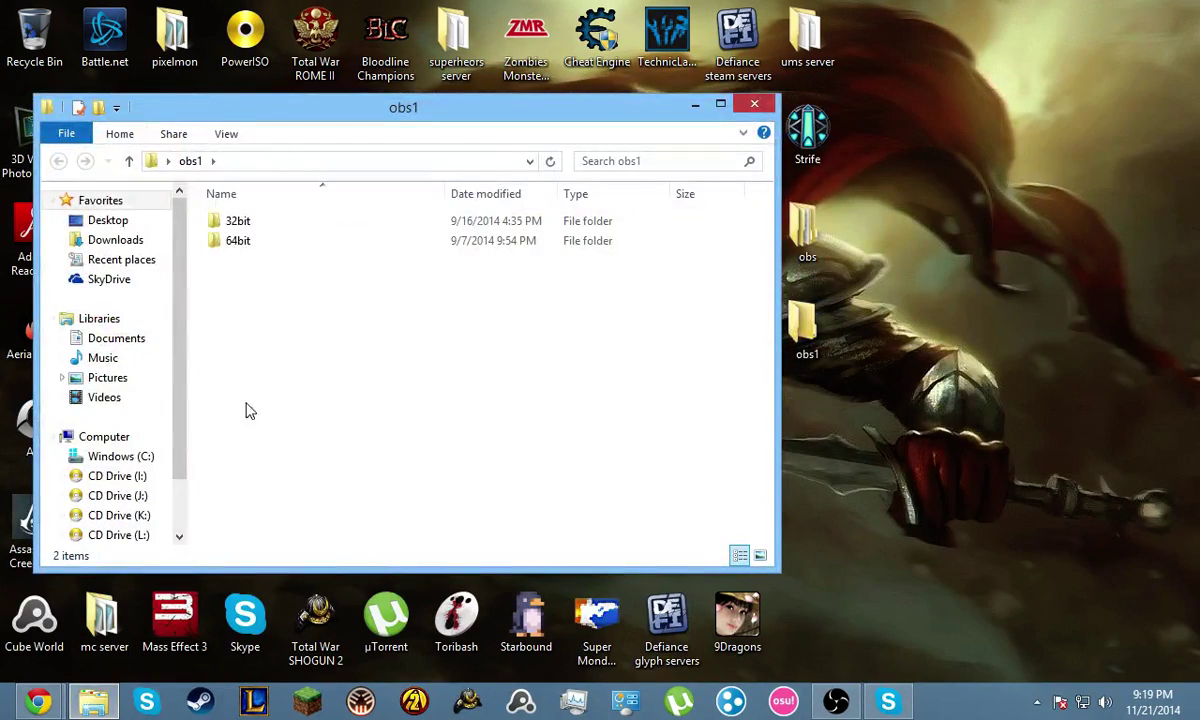
{"action": "left_click", "coordinate": [278, 229]}
{"action": "left_click", "coordinate": [416, 392]}
{"action": "right_click", "coordinate": [890, 174]}
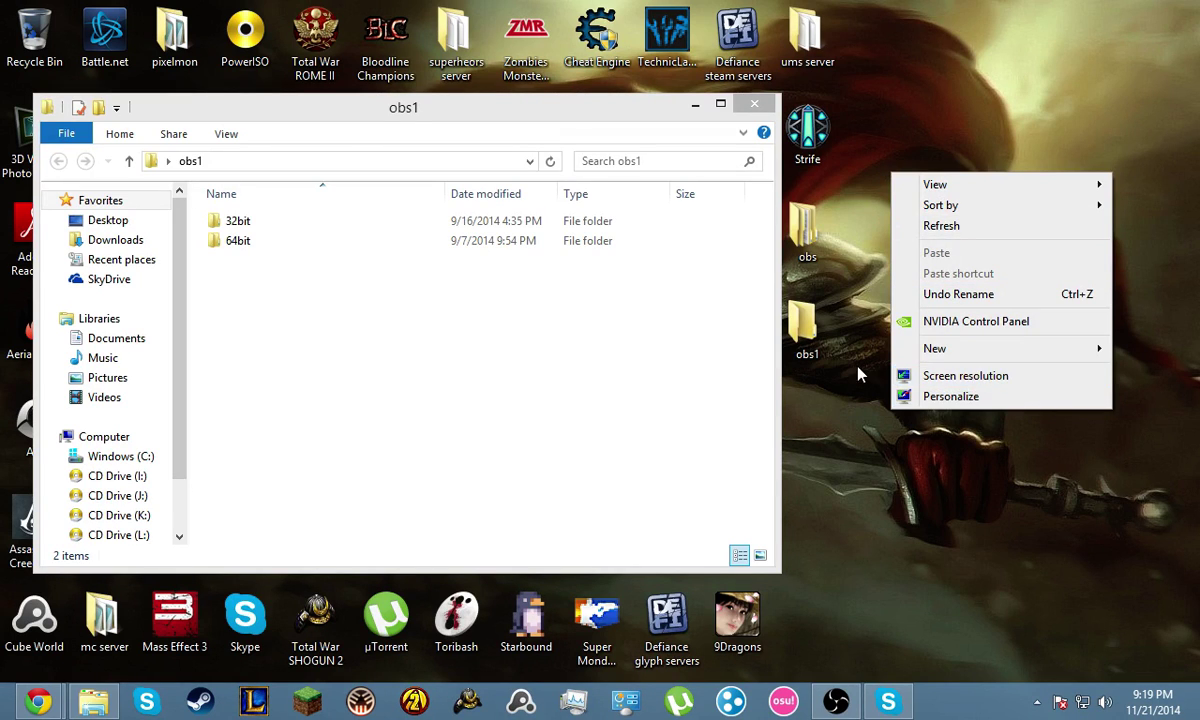
{"action": "left_click", "coordinate": [873, 413]}
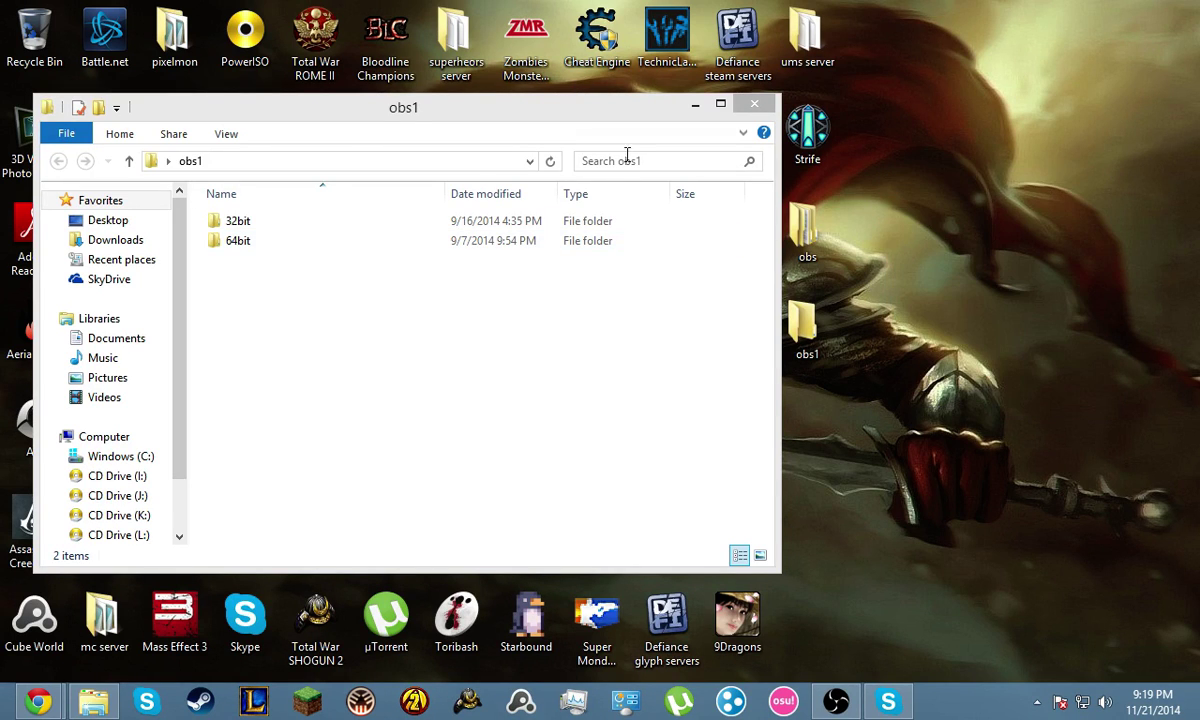
{"action": "left_click_drag", "start_coordinate": [397, 297], "coordinate": [360, 212]}
{"action": "left_click", "coordinate": [656, 343]}
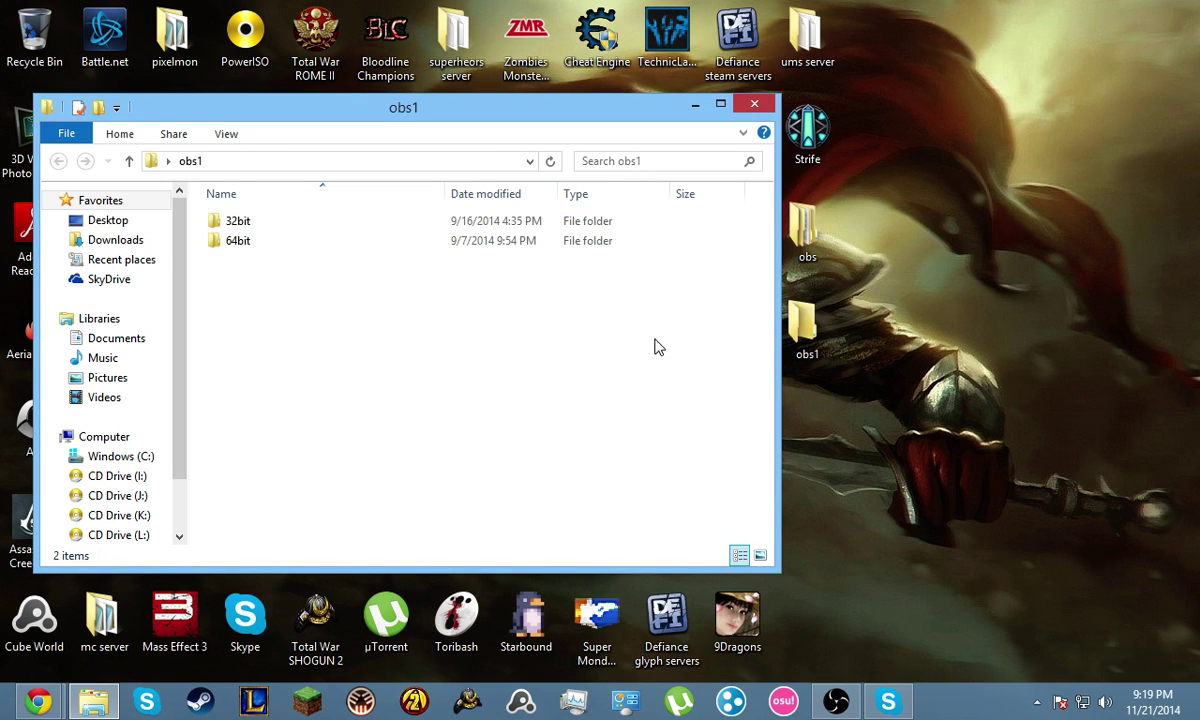
Open the PC info through the Windows settings, check the system type, and close the System window
{"action": "left_click", "coordinate": [634, 708]}
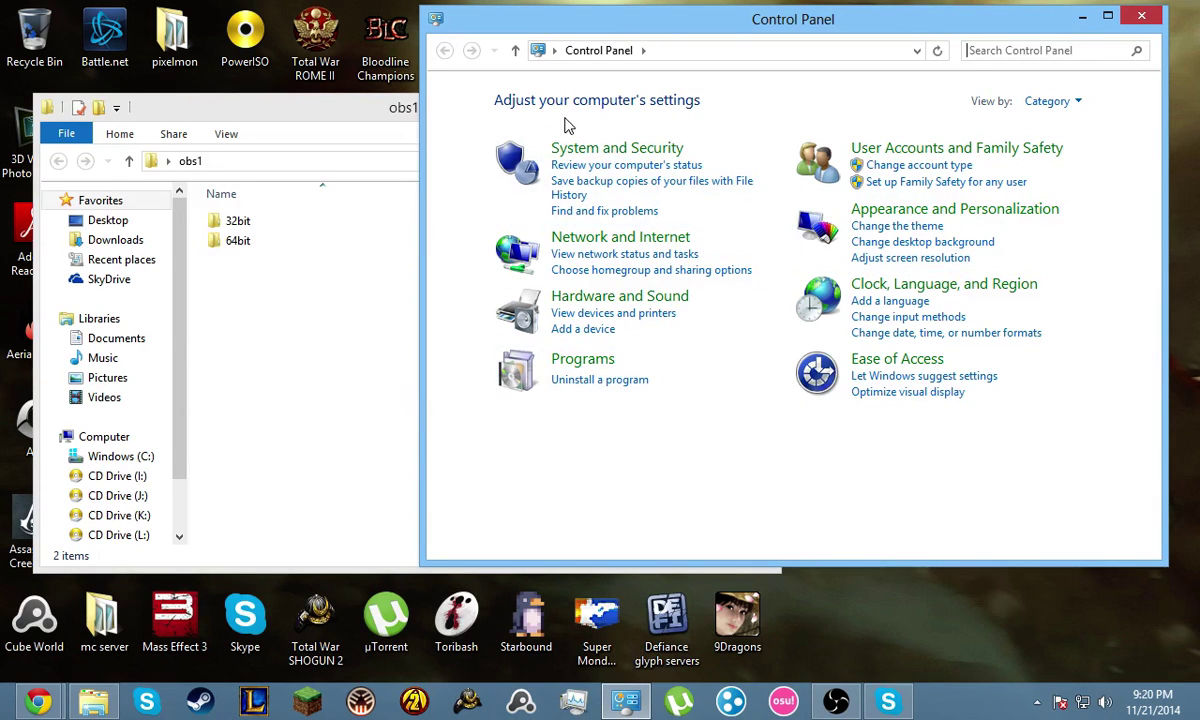
{"action": "left_click", "coordinate": [1082, 16]}
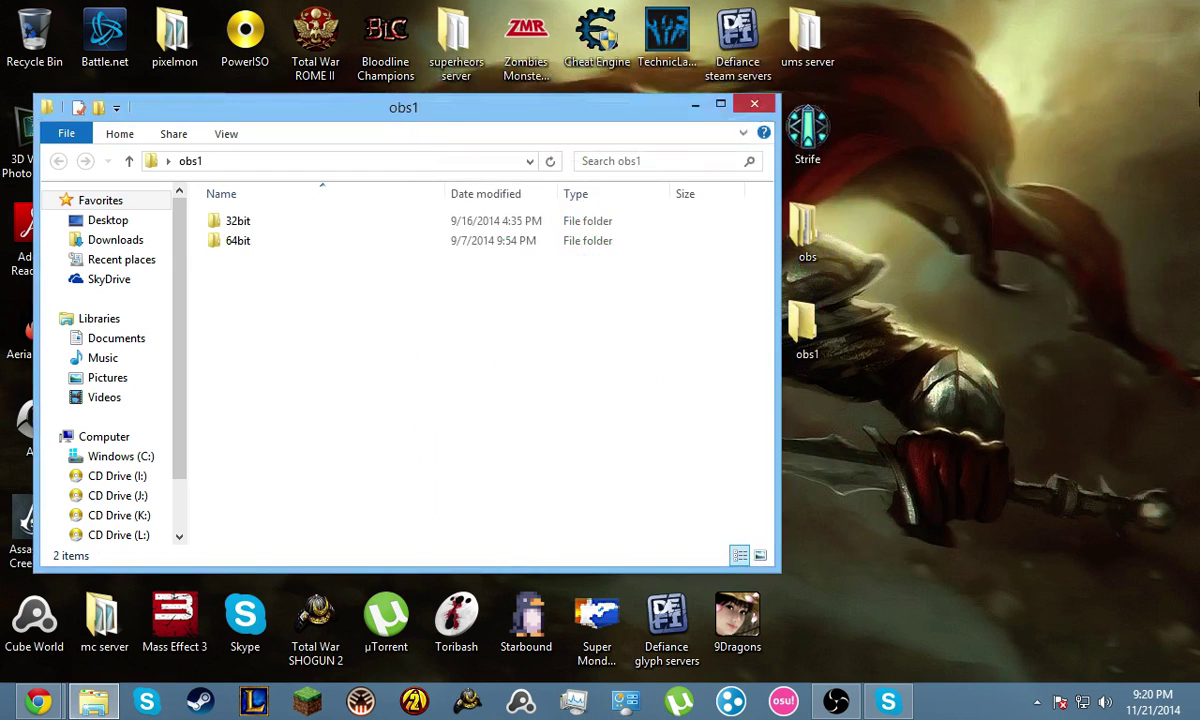
{"action": "mouse_move", "coordinate": [1190, 560]}
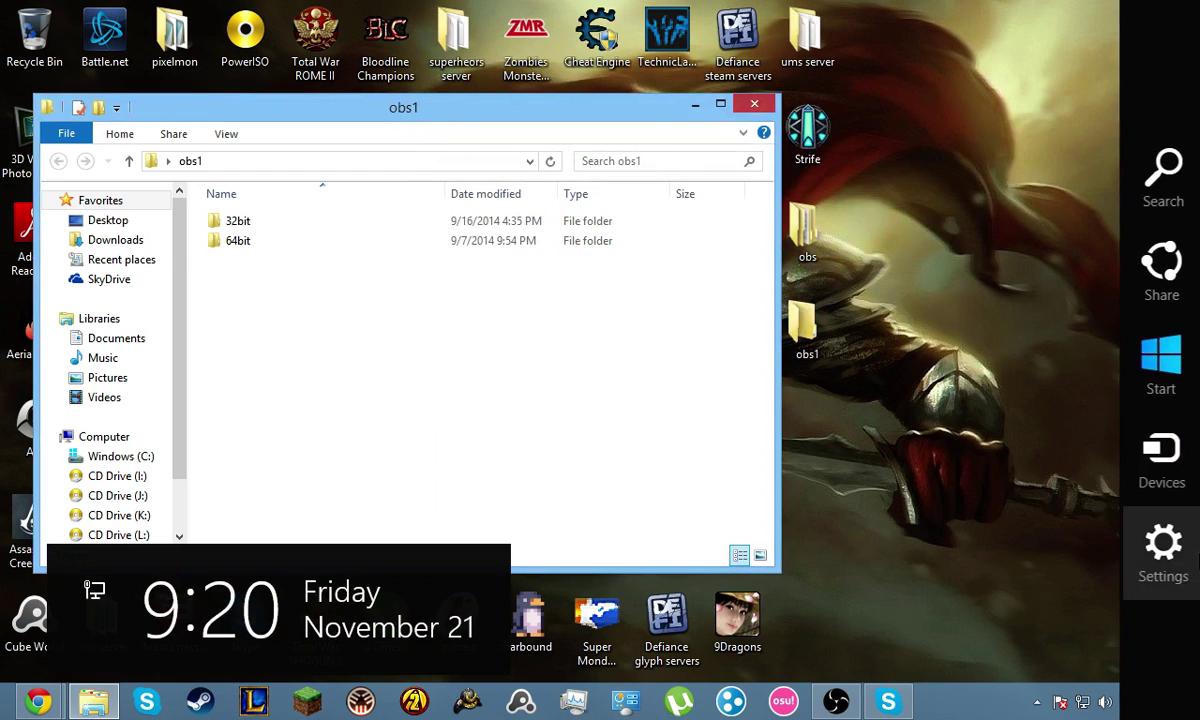
{"action": "left_click", "coordinate": [1190, 528]}
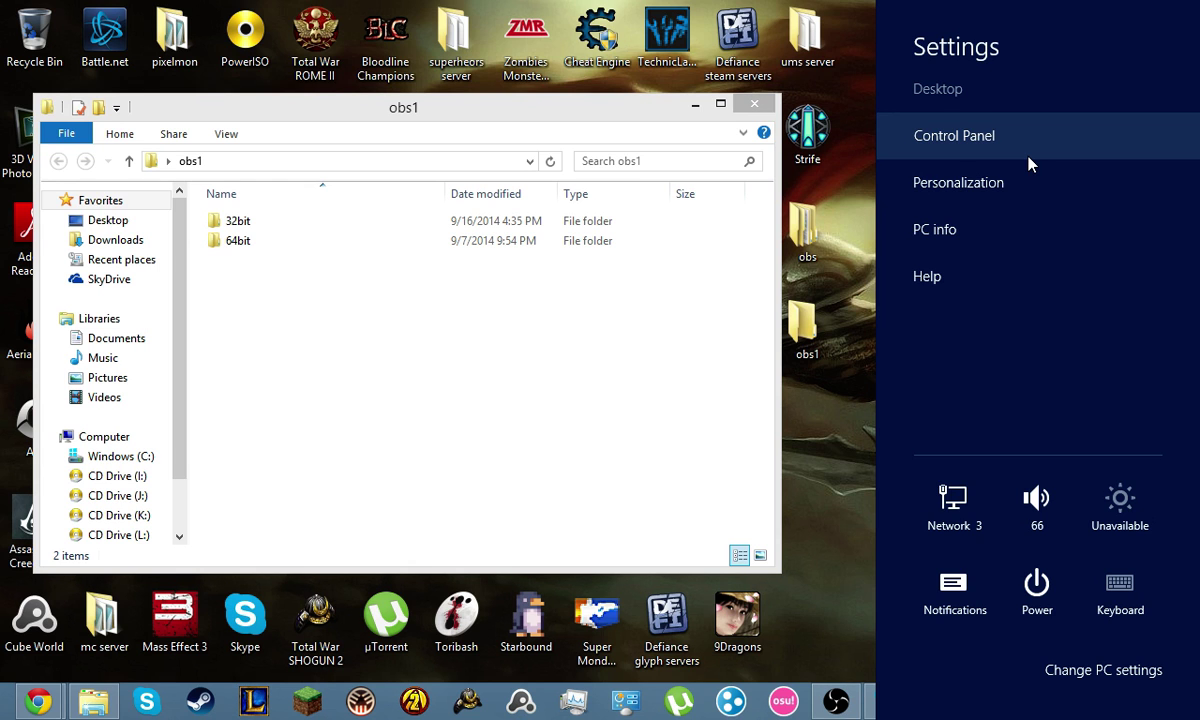
{"action": "left_click", "coordinate": [655, 200]}
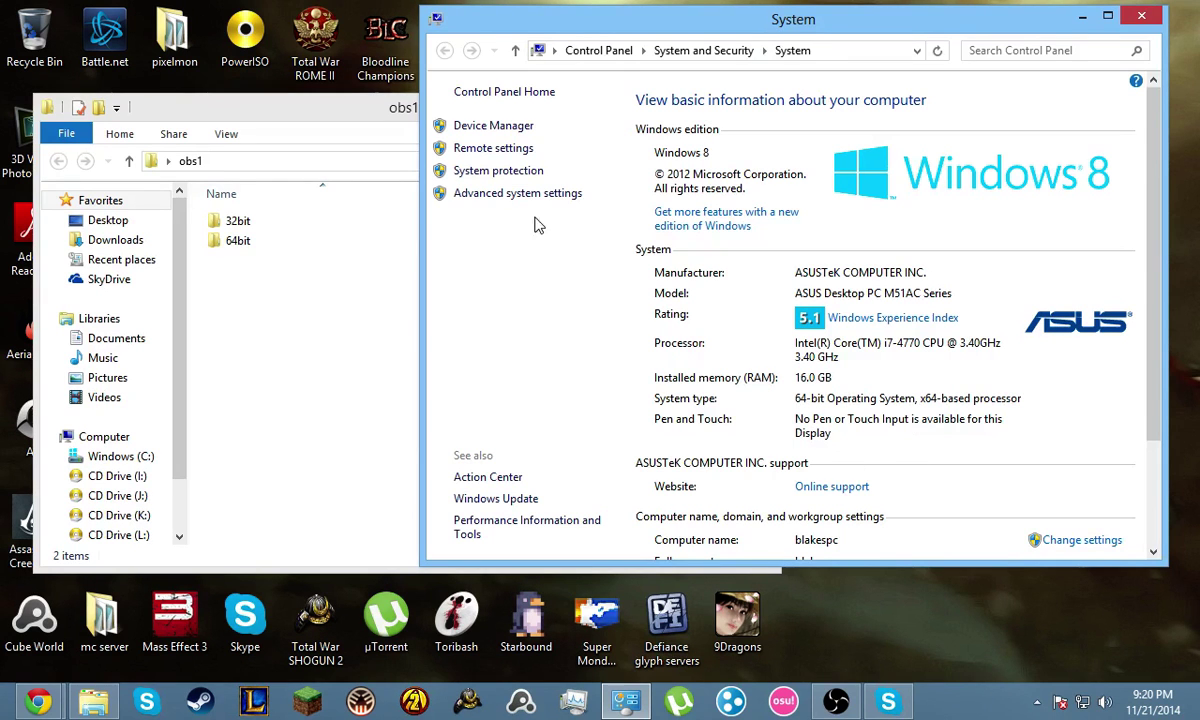
{"action": "left_click", "coordinate": [1141, 16]}
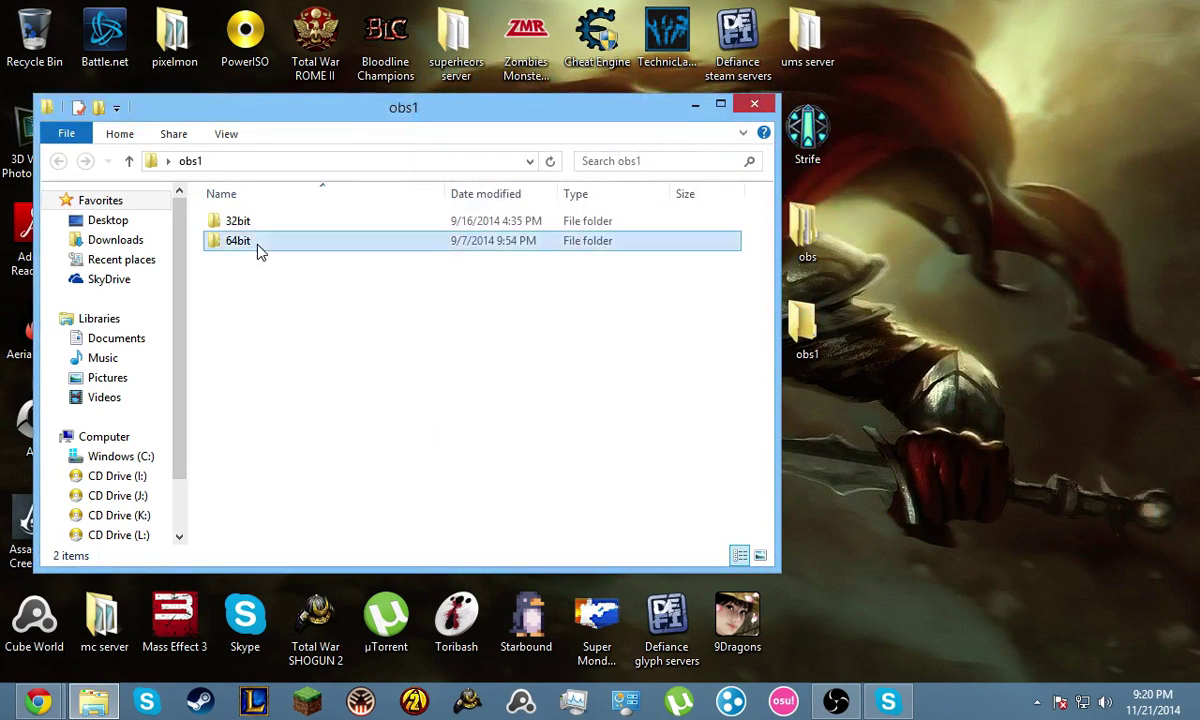
Open the 64bit folder inside obs1 and launch the OBS application from it
{"action": "double_click", "coordinate": [257, 242]}
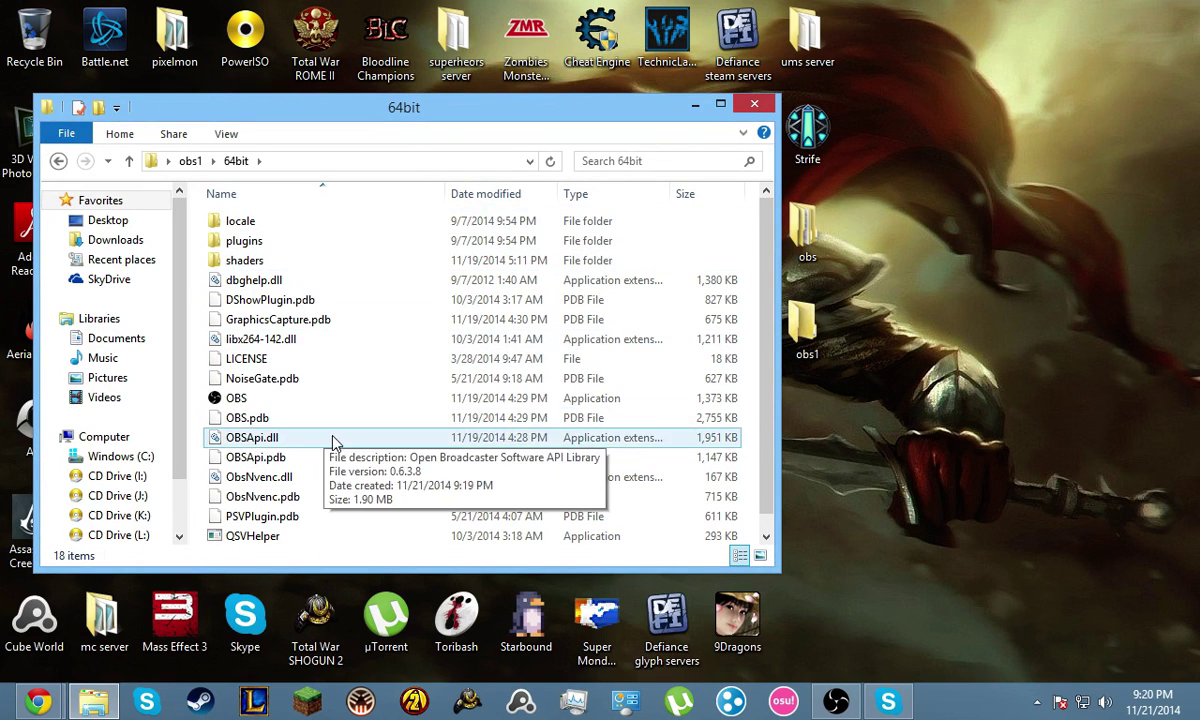
{"action": "scroll", "coordinate": [340, 437], "scroll_direction": "down", "scroll_amount": 1}
{"action": "scroll", "coordinate": [391, 495], "scroll_direction": "up", "scroll_amount": 1}
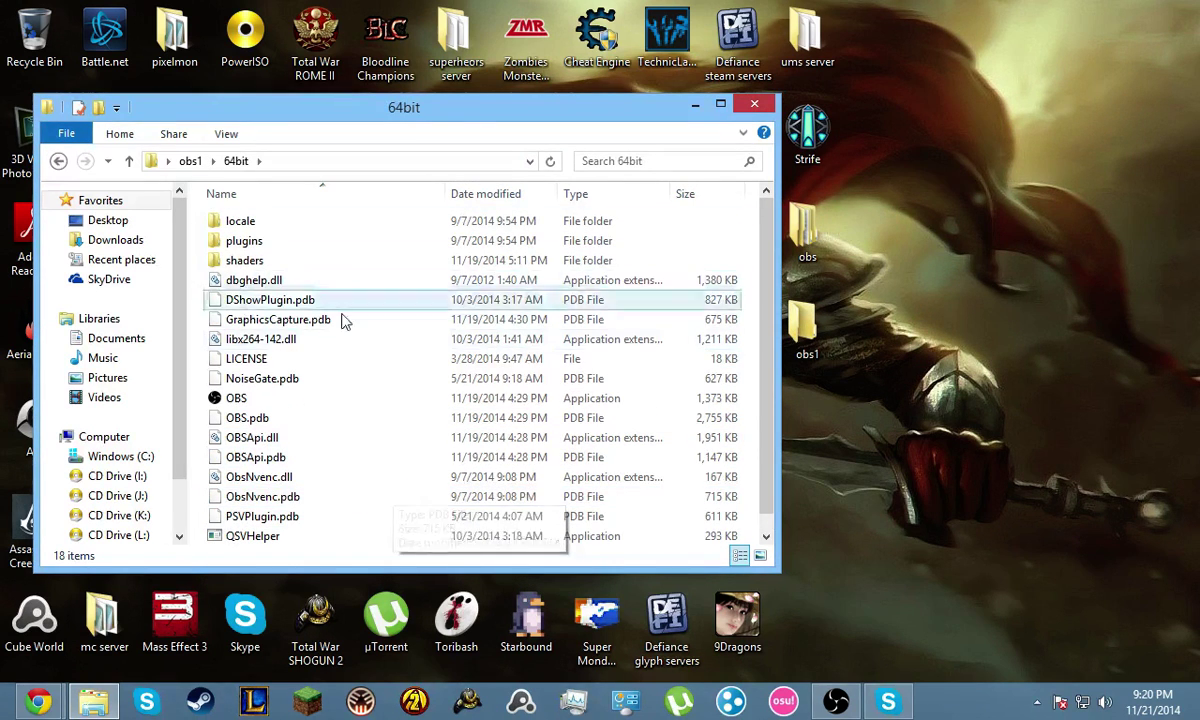
{"action": "left_click", "coordinate": [590, 401]}
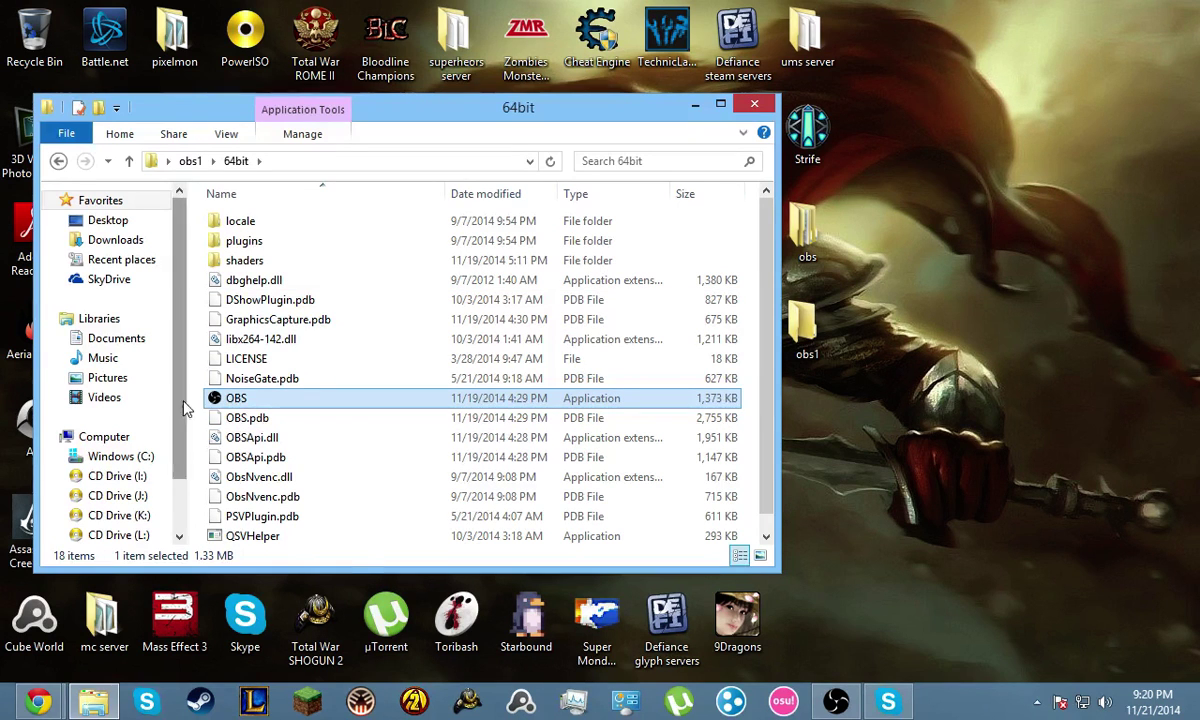
{"action": "double_click", "coordinate": [235, 402]}
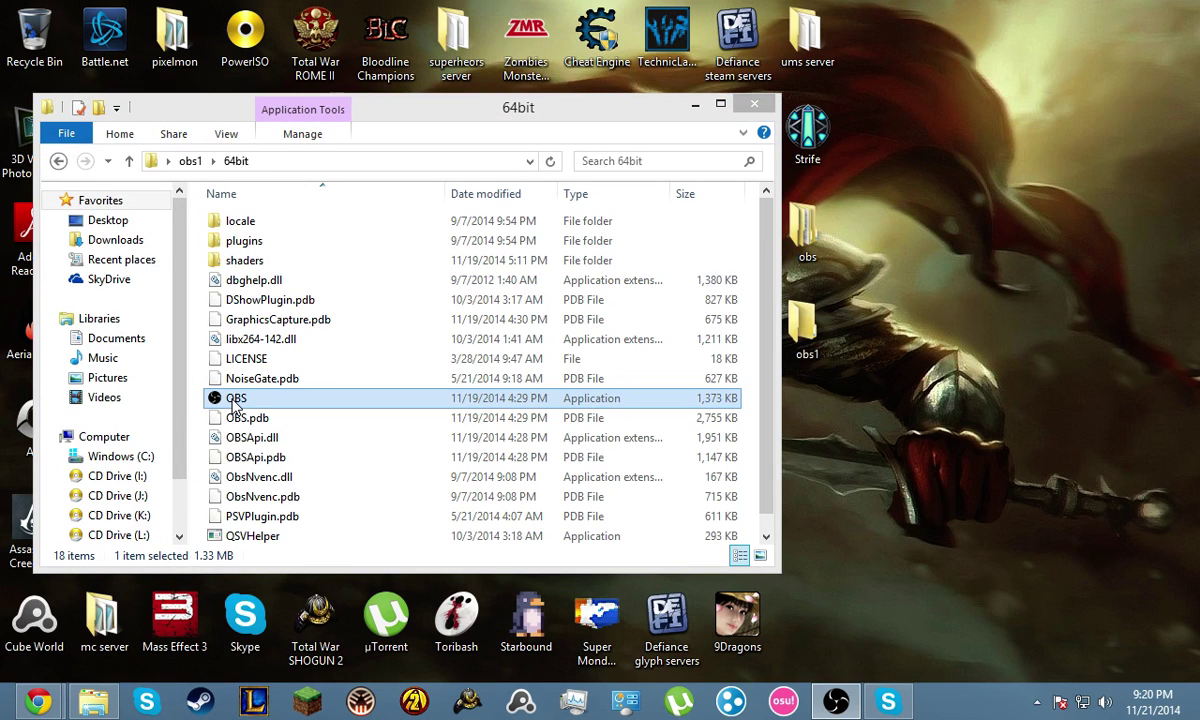
{"action": "left_click", "coordinate": [830, 363]}
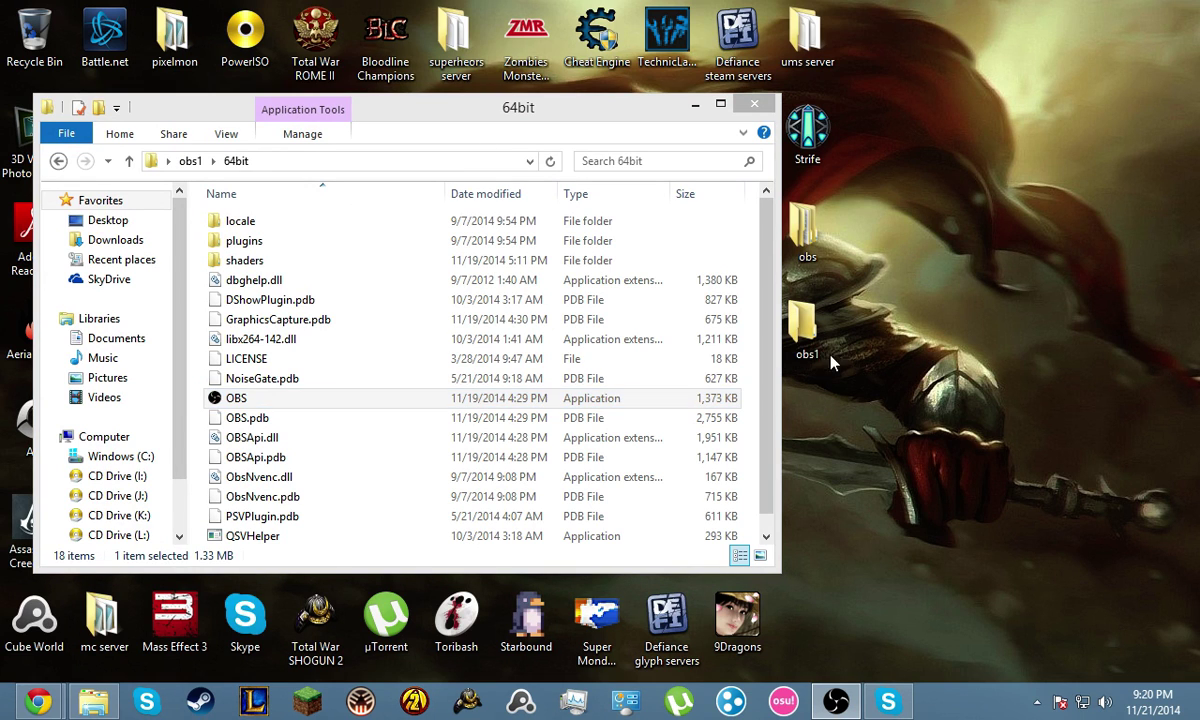
Minimize the Open Broadcaster Software and 64bit folder windows, and delete the obs1 folder from the desktop
{"action": "left_click", "coordinate": [836, 701]}
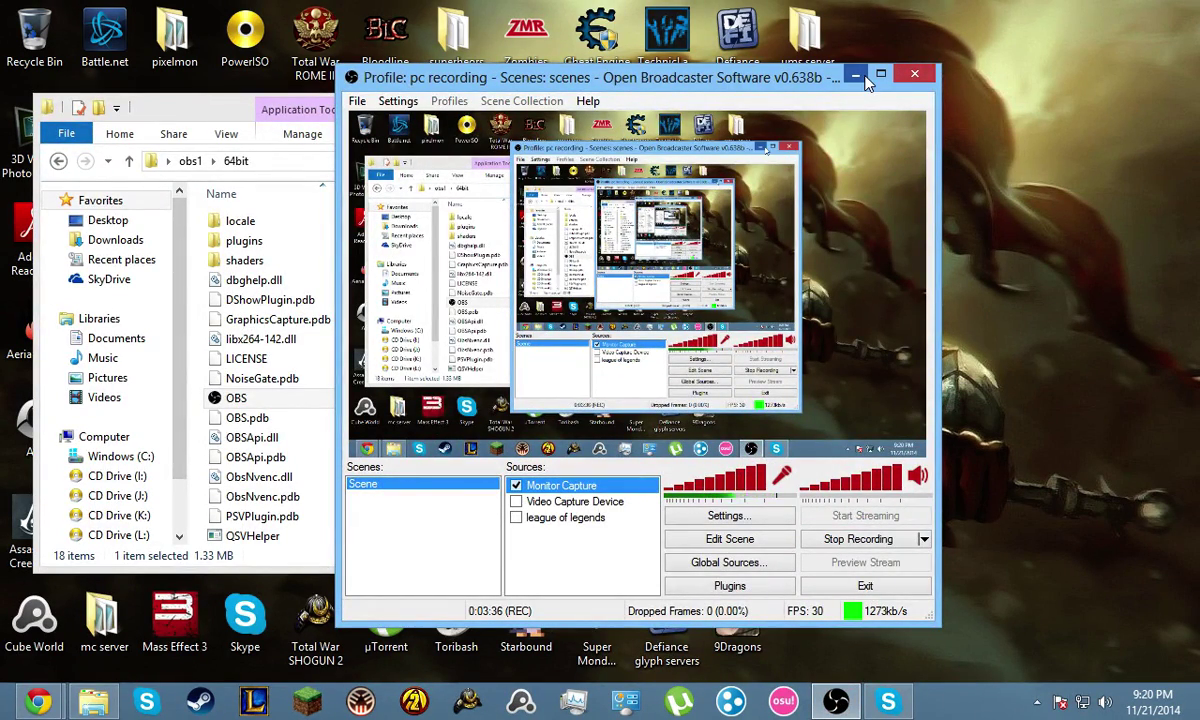
{"action": "left_click", "coordinate": [855, 75]}
{"action": "left_click", "coordinate": [696, 104]}
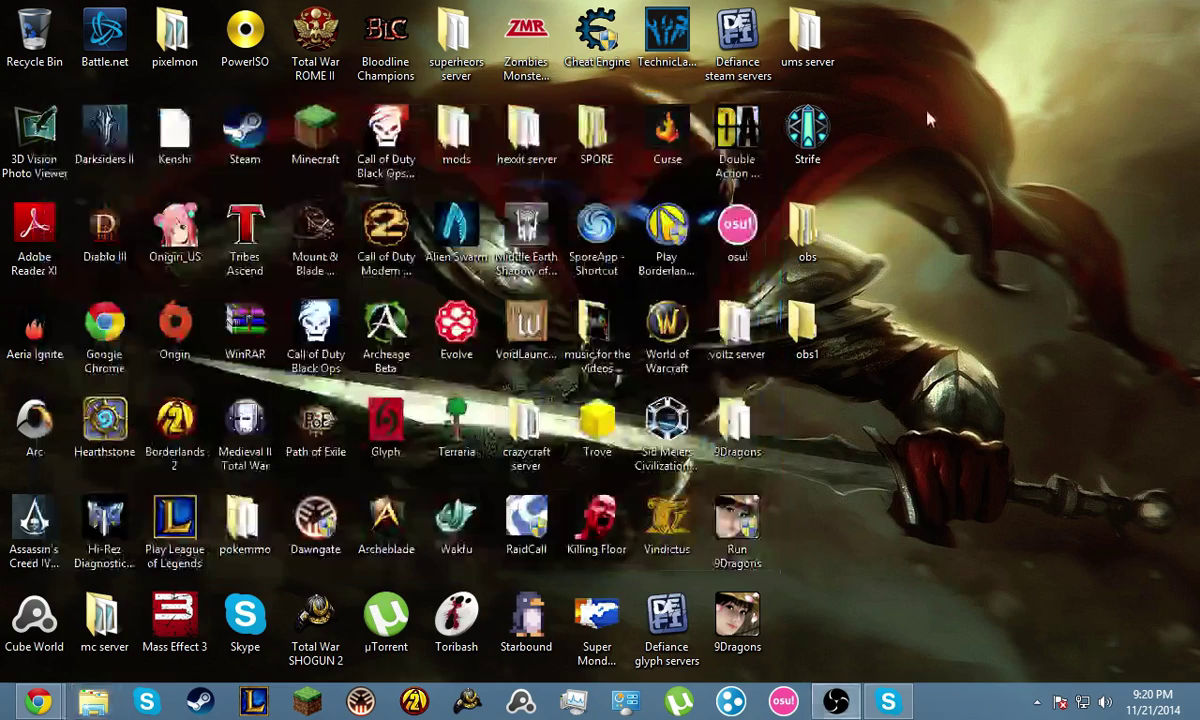
{"action": "right_click", "coordinate": [798, 322]}
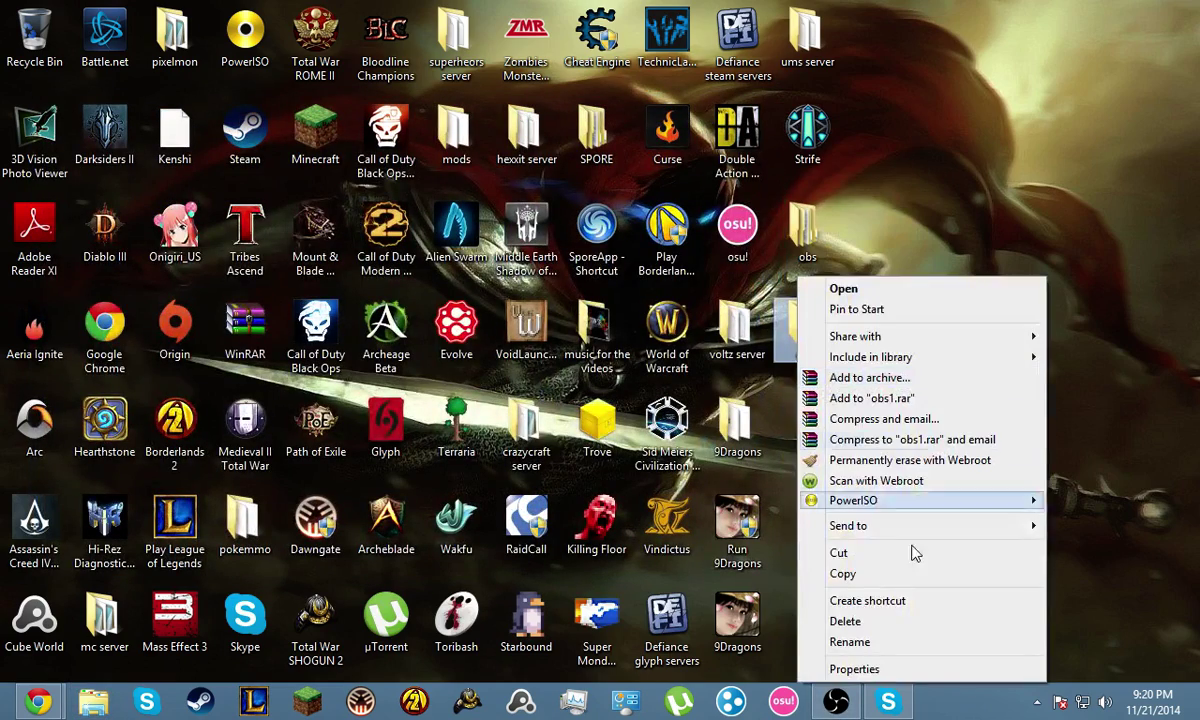
{"action": "left_click", "coordinate": [912, 622]}
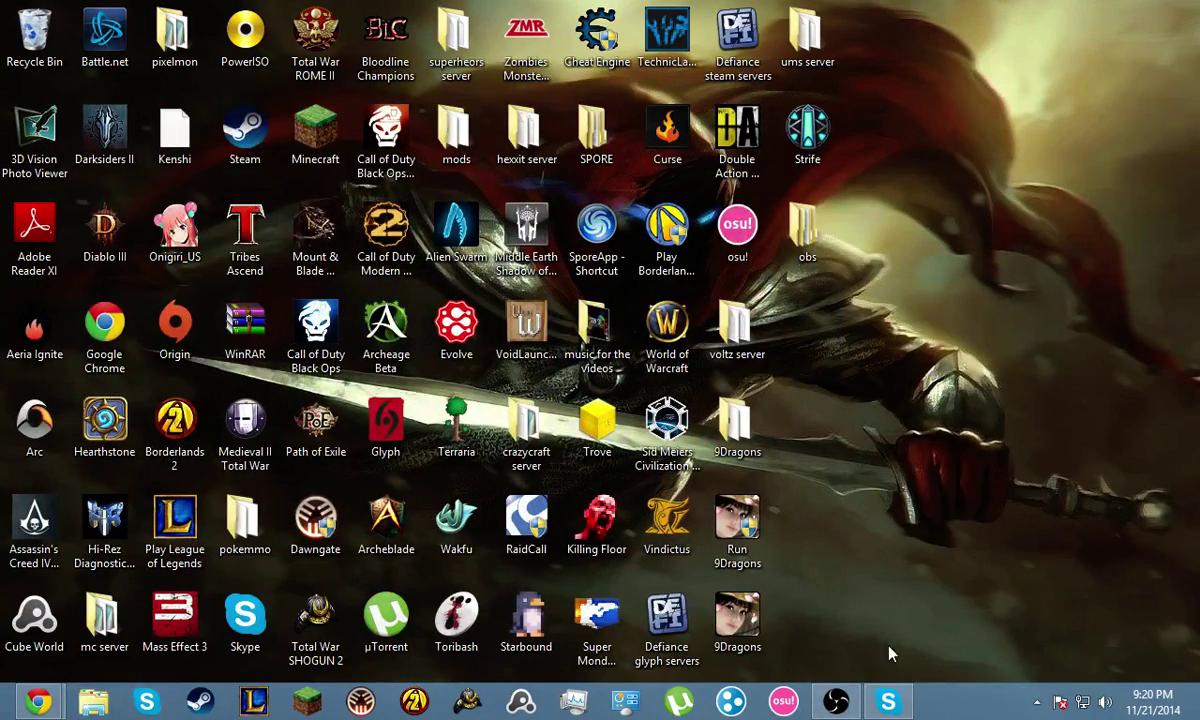
Bring back the Open Broadcaster Software window and add a second scene named Scene 2
{"action": "left_click", "coordinate": [836, 701]}
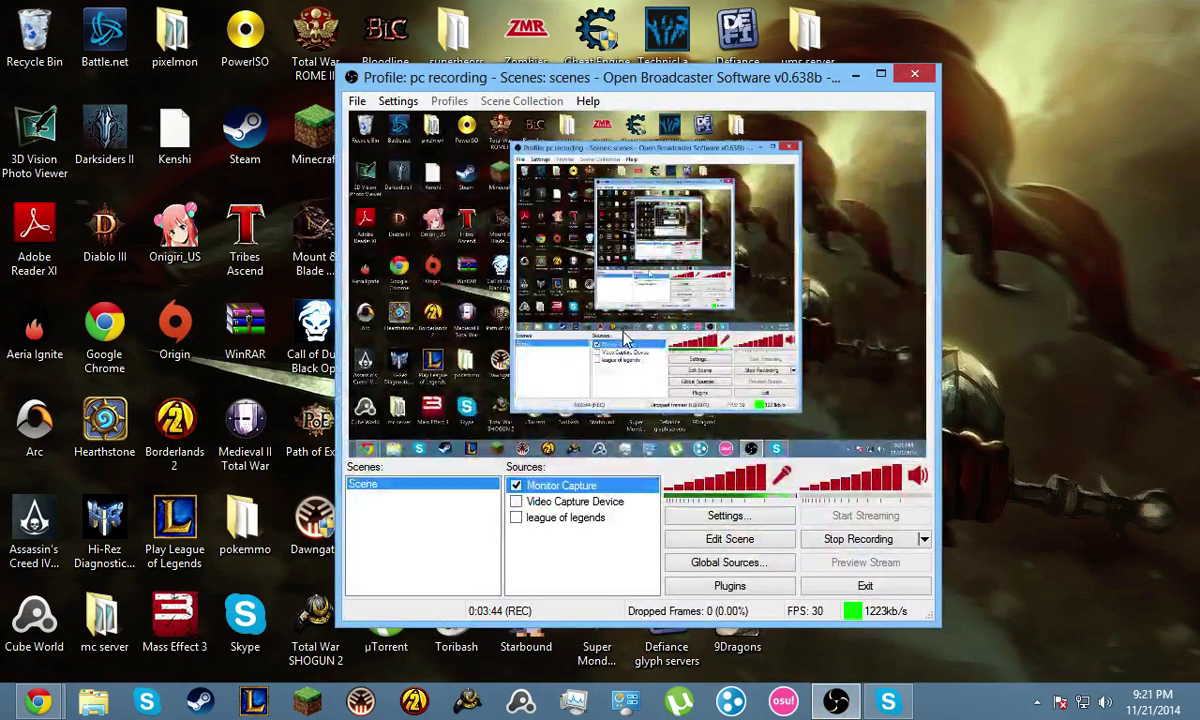
{"action": "left_click", "coordinate": [520, 533]}
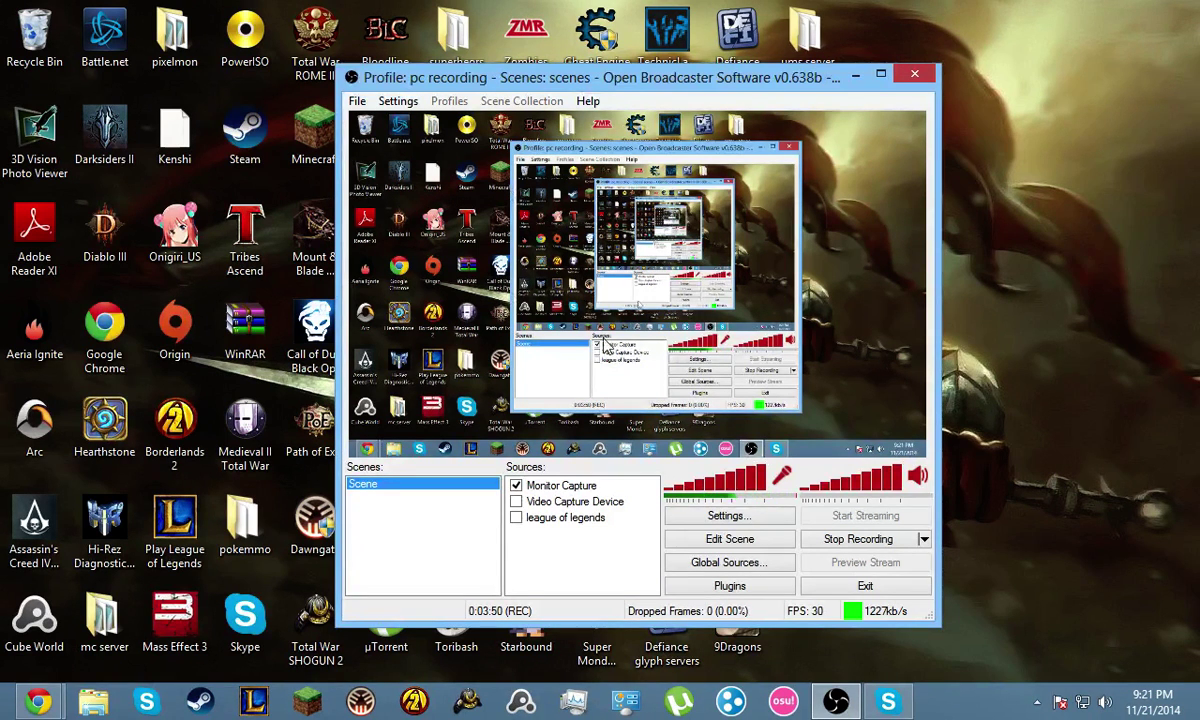
{"action": "right_click", "coordinate": [355, 518]}
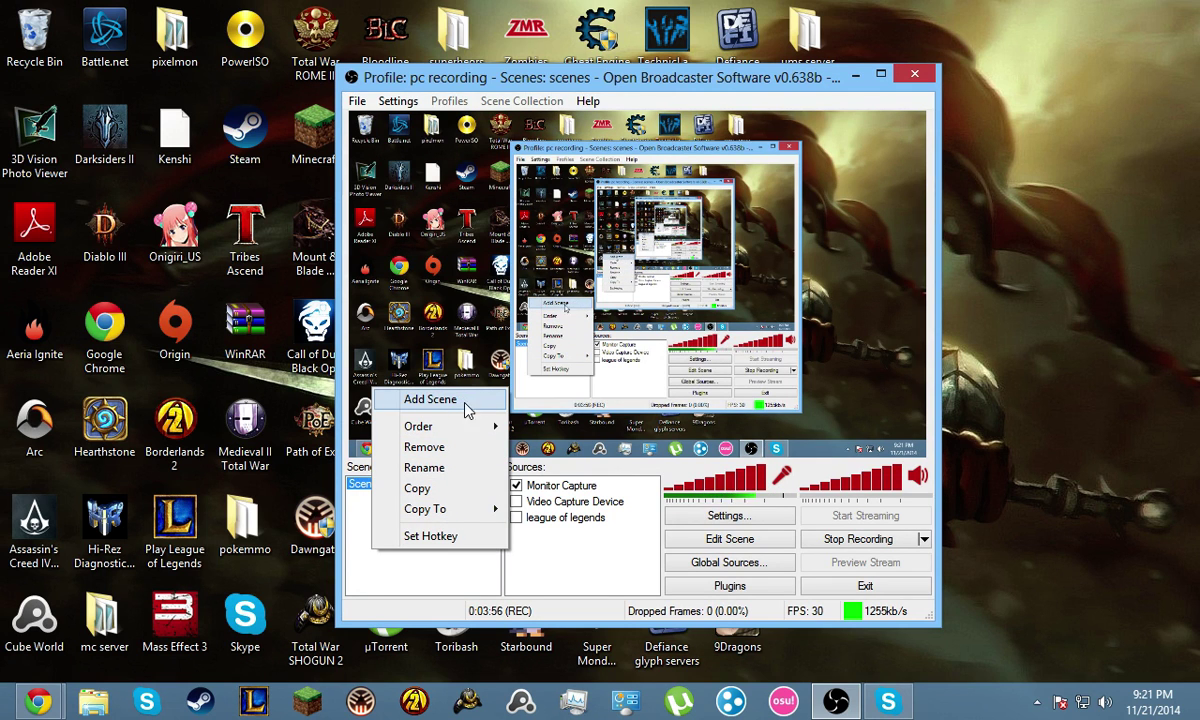
{"action": "left_click", "coordinate": [429, 401]}
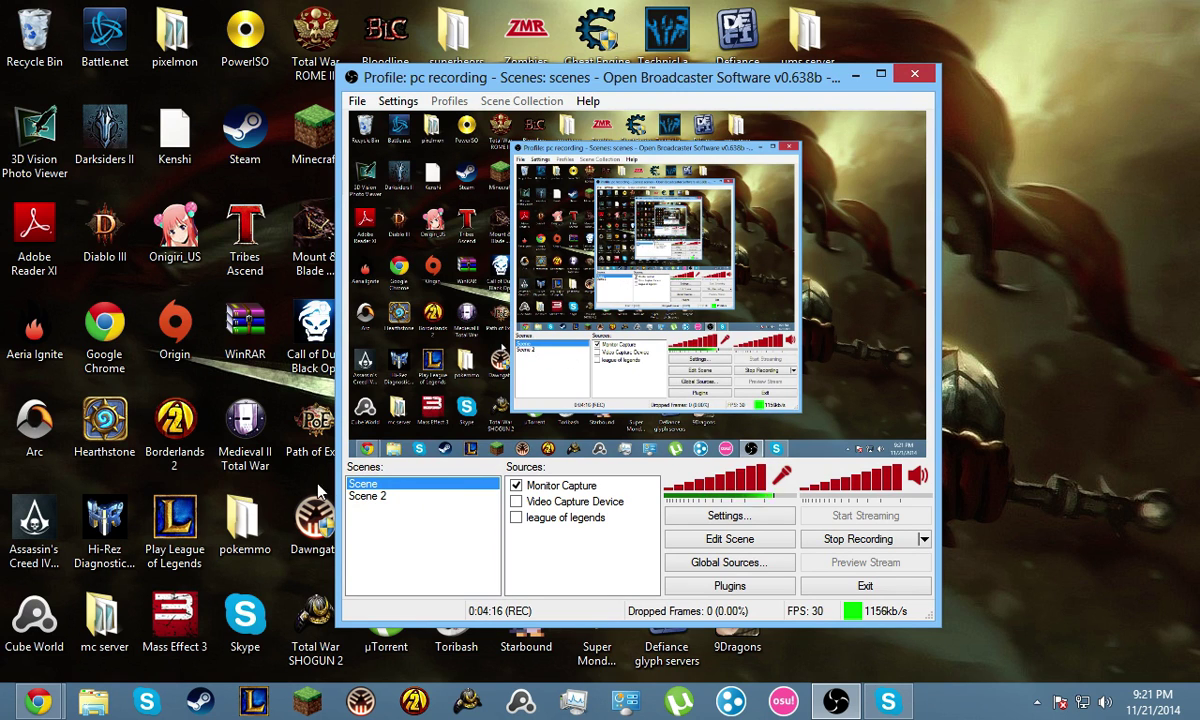
{"action": "right_click", "coordinate": [541, 551]}
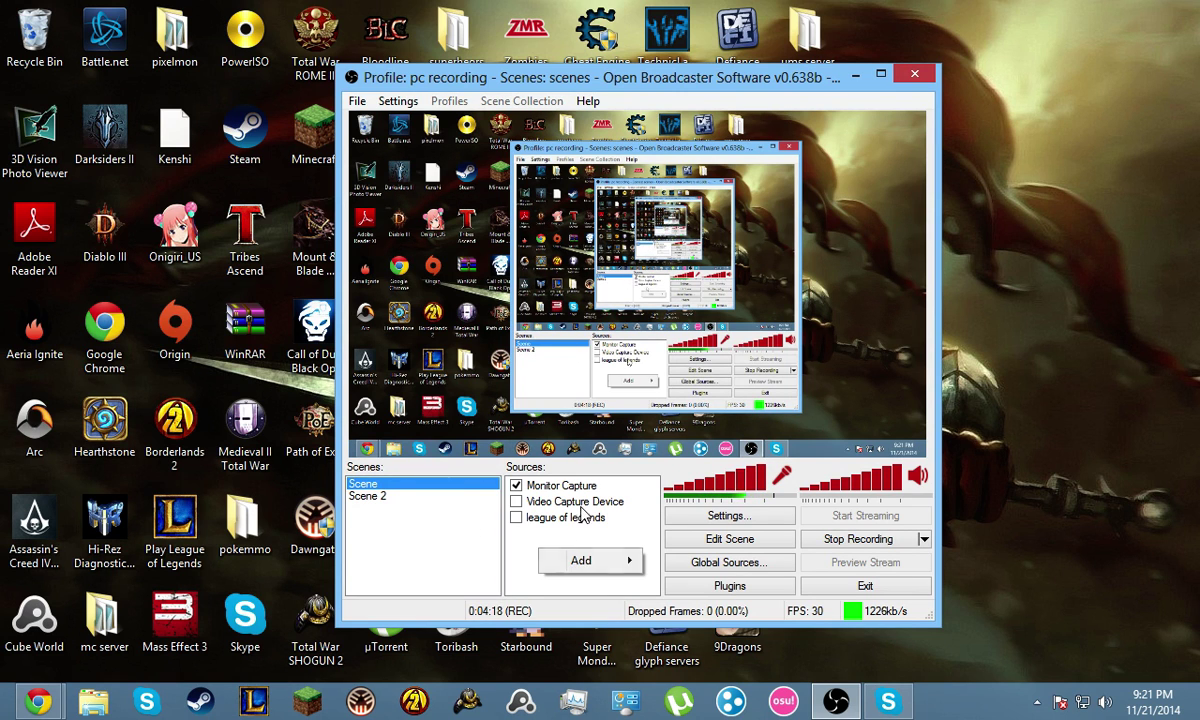
{"action": "mouse_move", "coordinate": [615, 566]}
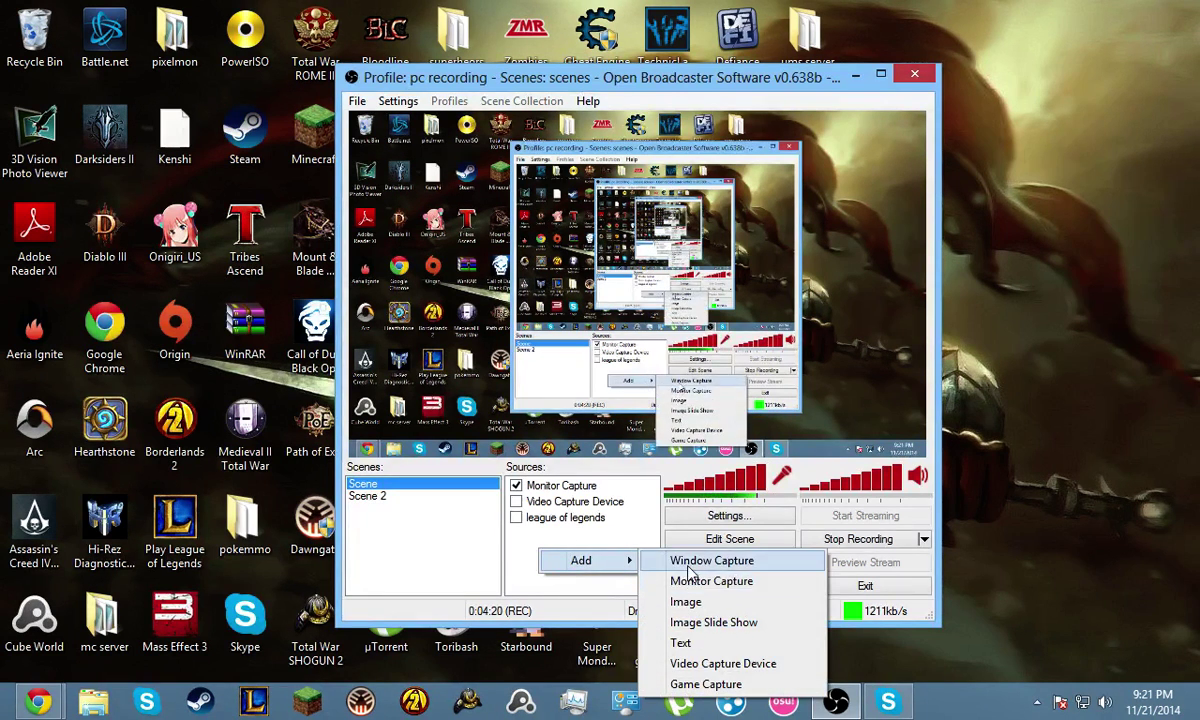
{"action": "key", "text": "Escape"}
{"action": "key", "text": "Escape"}
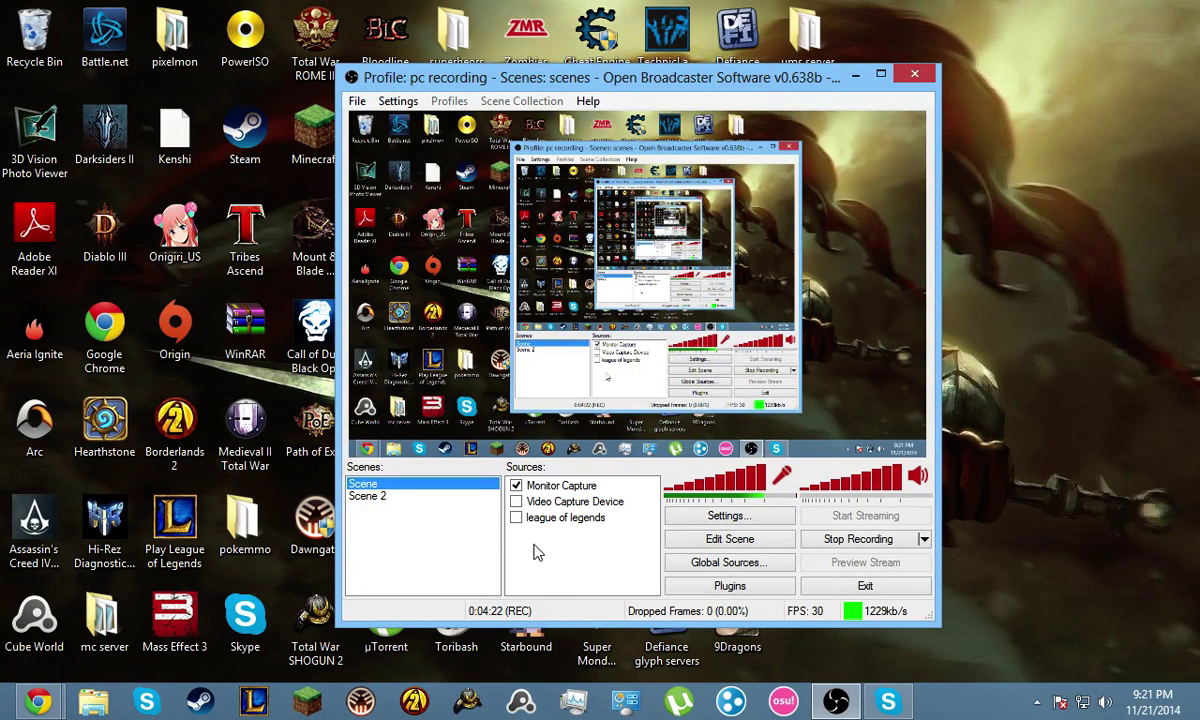
Start adding an Image source named Image to the first scene, view its settings and file picker, and cancel
{"action": "right_click", "coordinate": [529, 540]}
{"action": "mouse_move", "coordinate": [610, 552]}
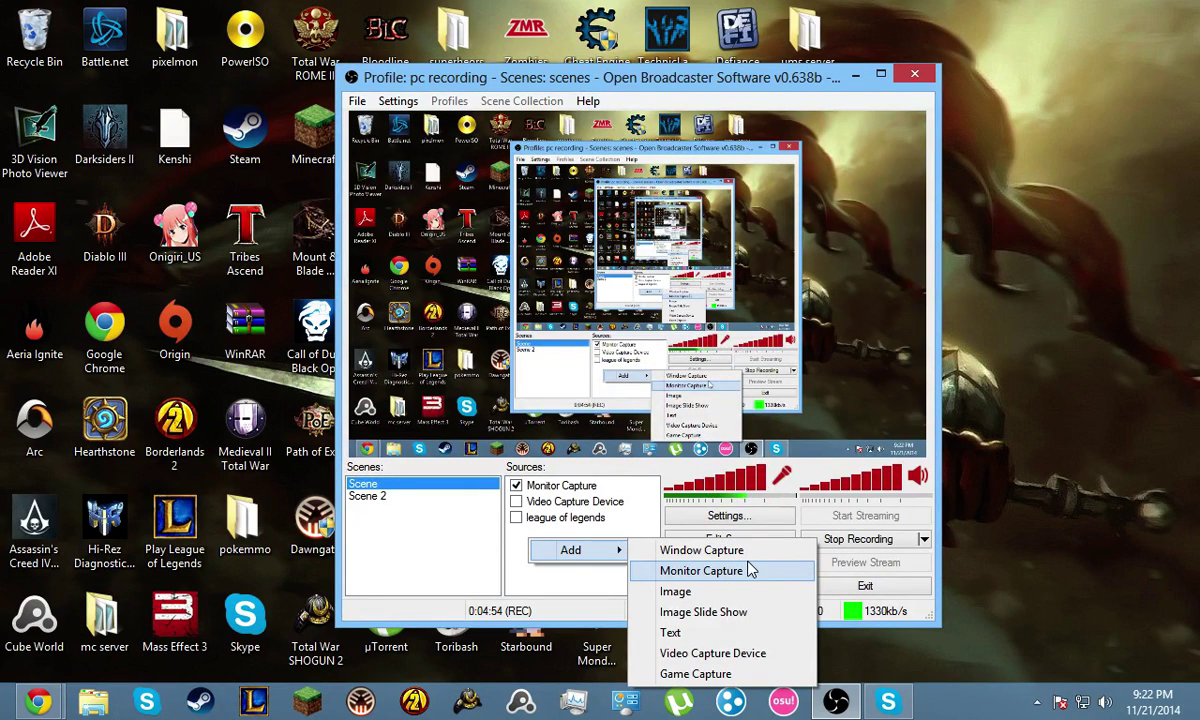
{"action": "left_click", "coordinate": [676, 592]}
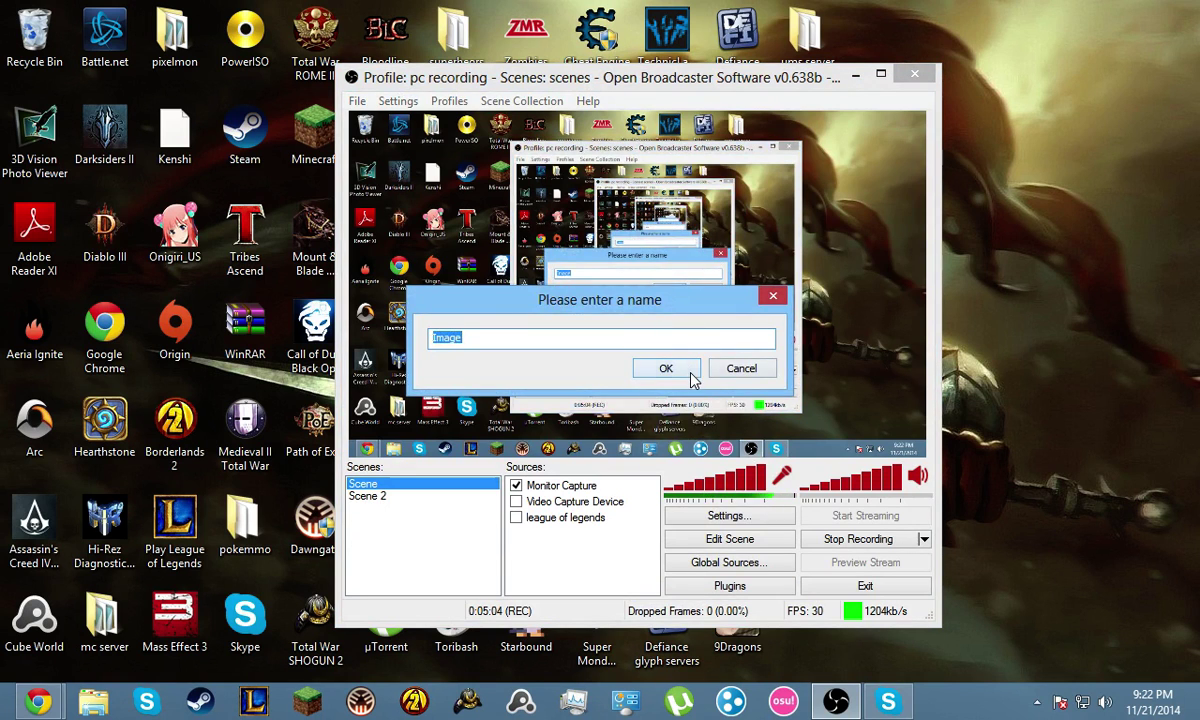
{"action": "left_click", "coordinate": [666, 369]}
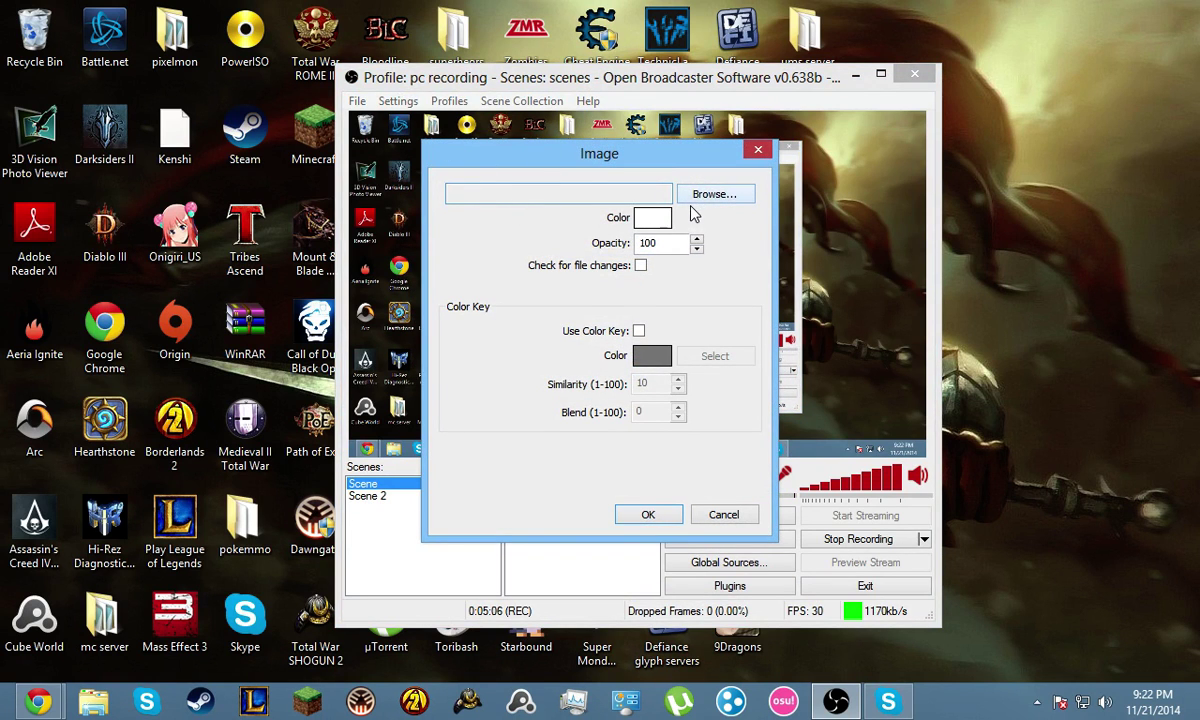
{"action": "left_click", "coordinate": [745, 194]}
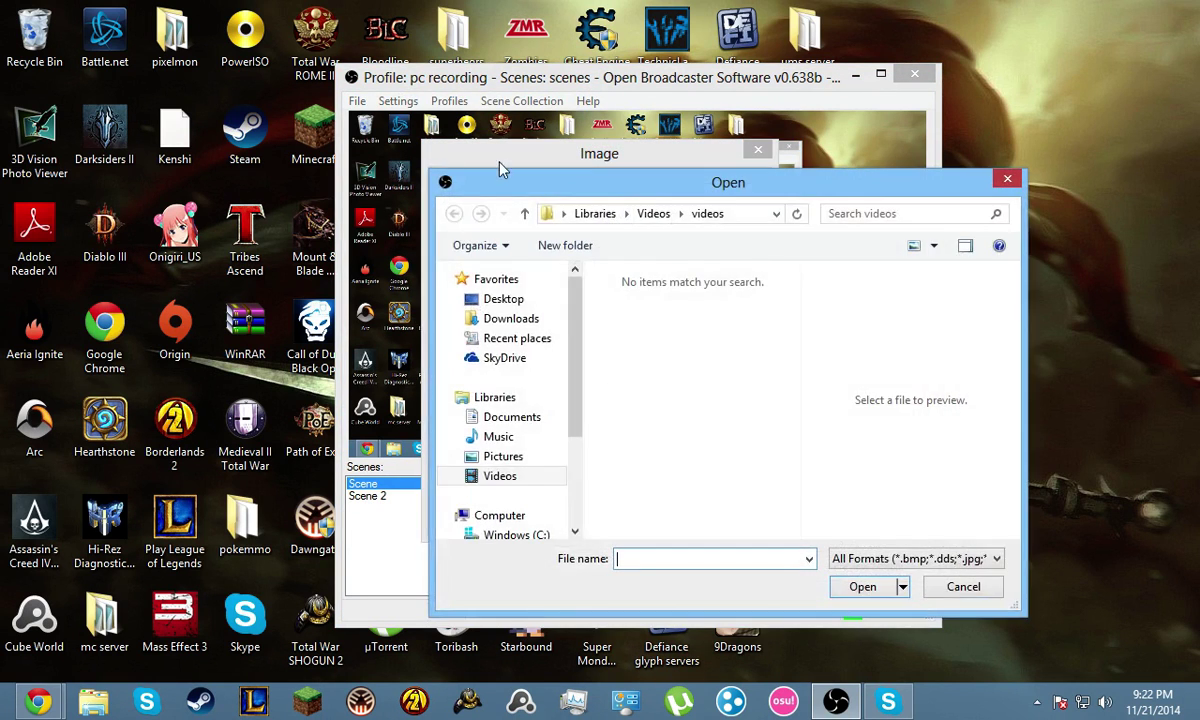
{"action": "key", "text": "Escape"}
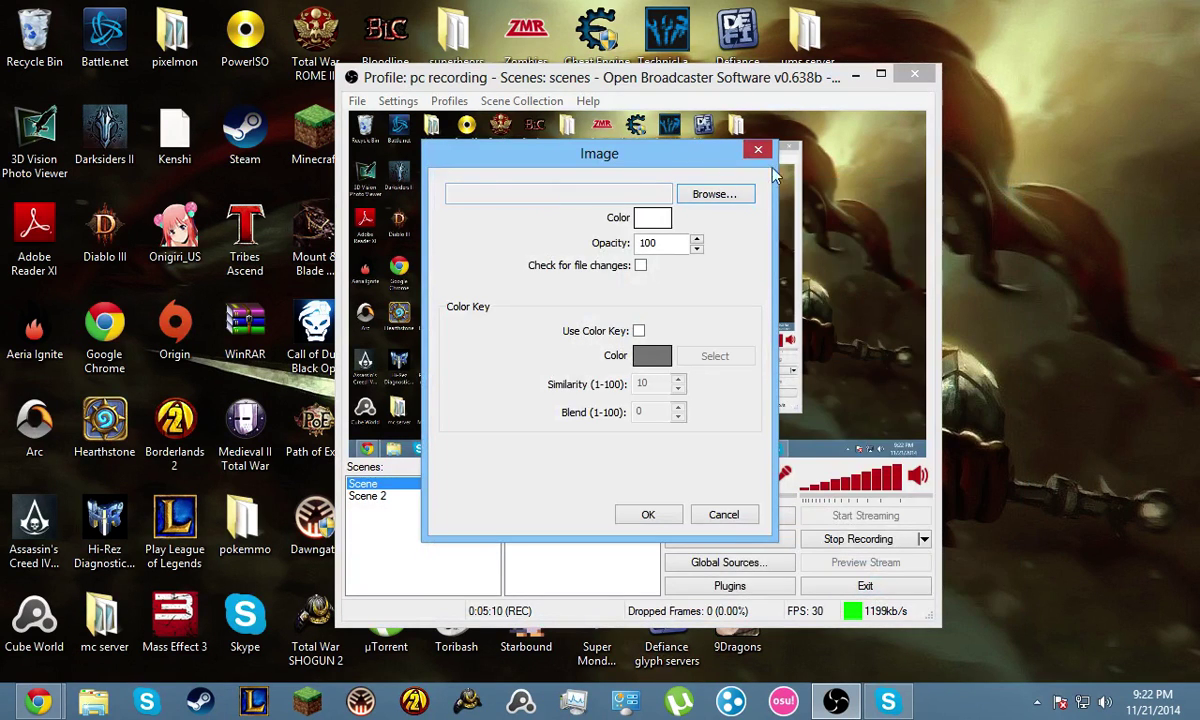
{"action": "left_click", "coordinate": [720, 516]}
Start adding a Text source named Text to the first scene, view its font and text settings, and cancel
{"action": "right_click", "coordinate": [577, 554]}
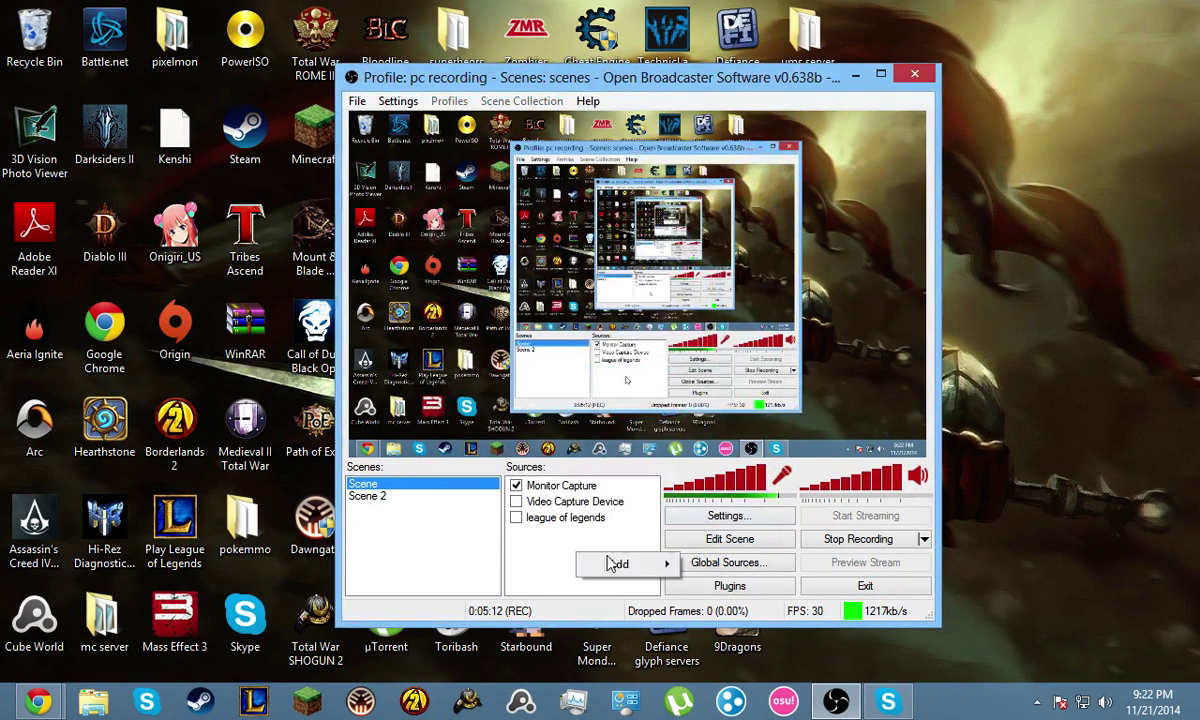
{"action": "mouse_move", "coordinate": [661, 568]}
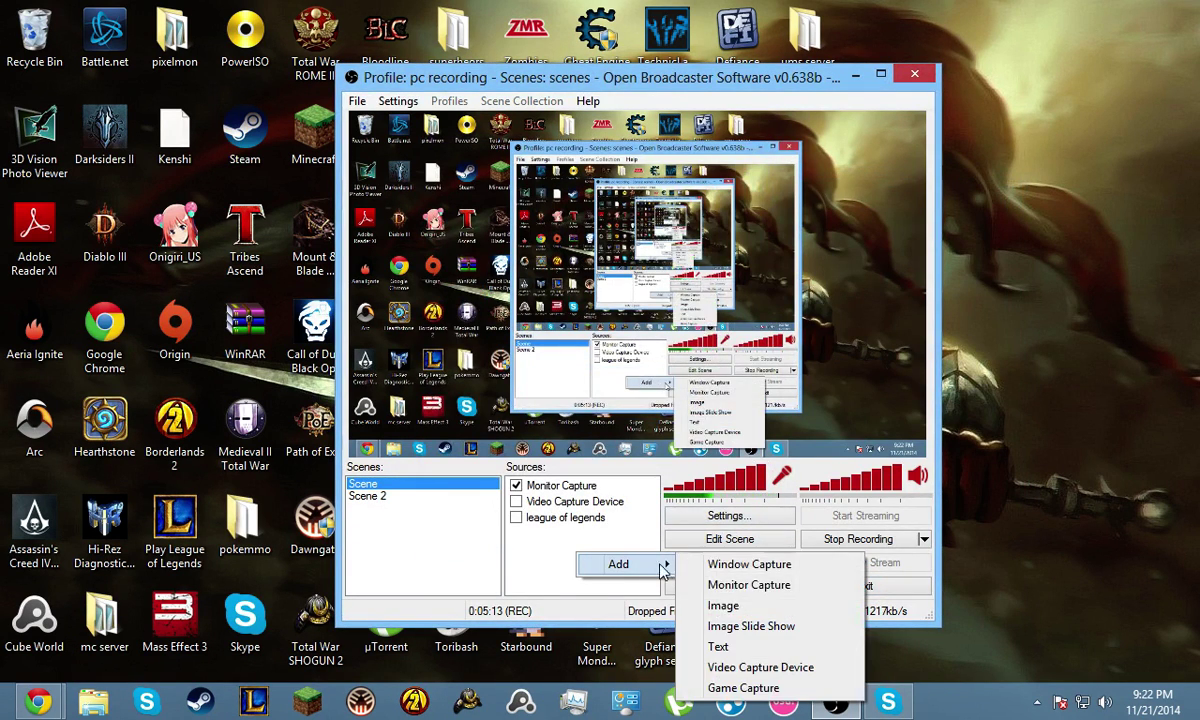
{"action": "left_click", "coordinate": [805, 648]}
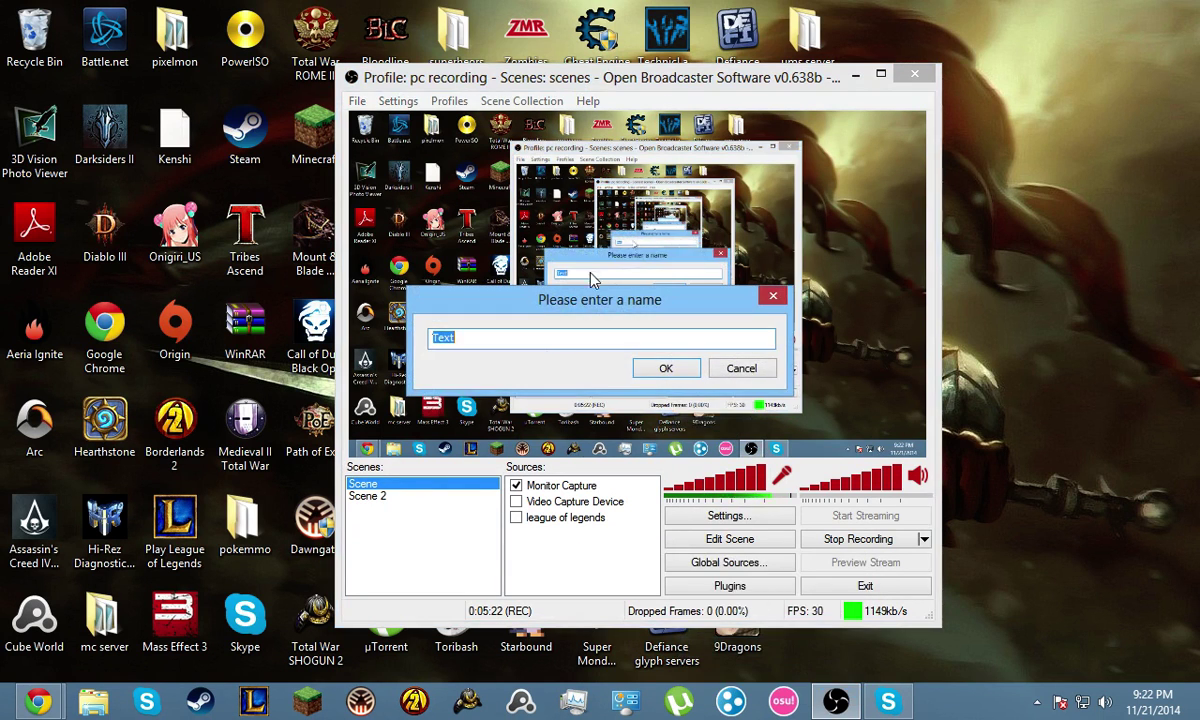
{"action": "left_click", "coordinate": [666, 368]}
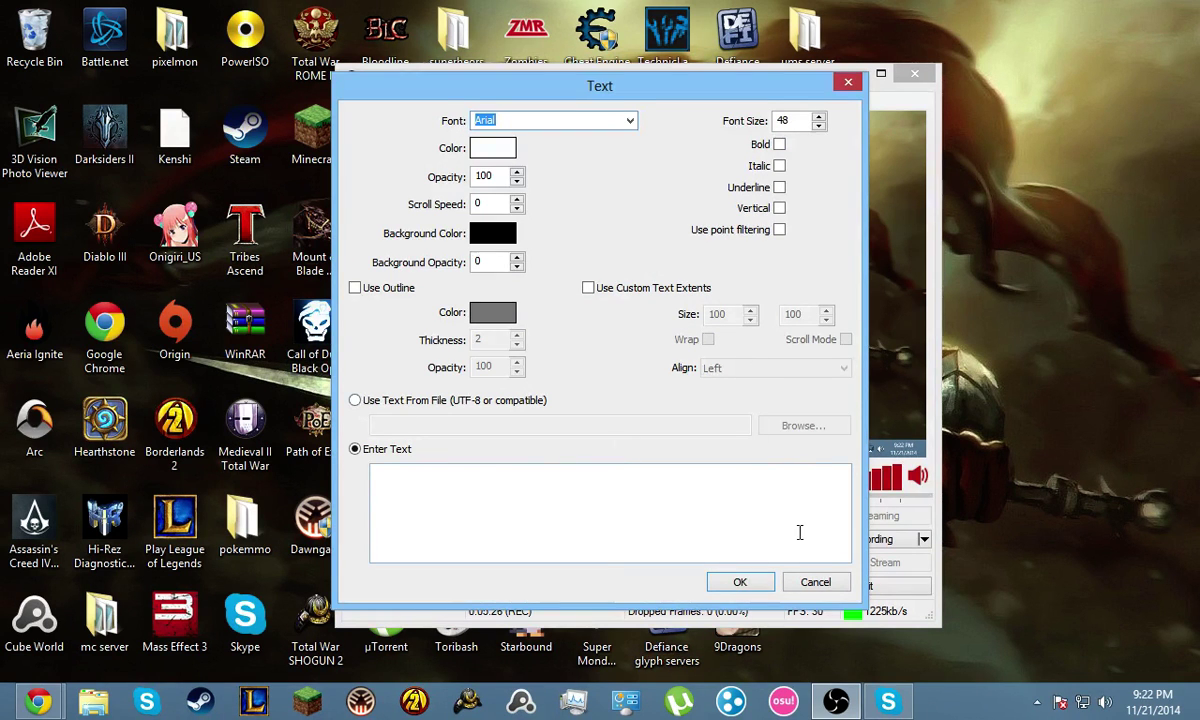
{"action": "left_click", "coordinate": [815, 582]}
Start adding a source named Video Capture Device 2, view the available devices in its settings, and cancel
{"action": "right_click", "coordinate": [563, 570]}
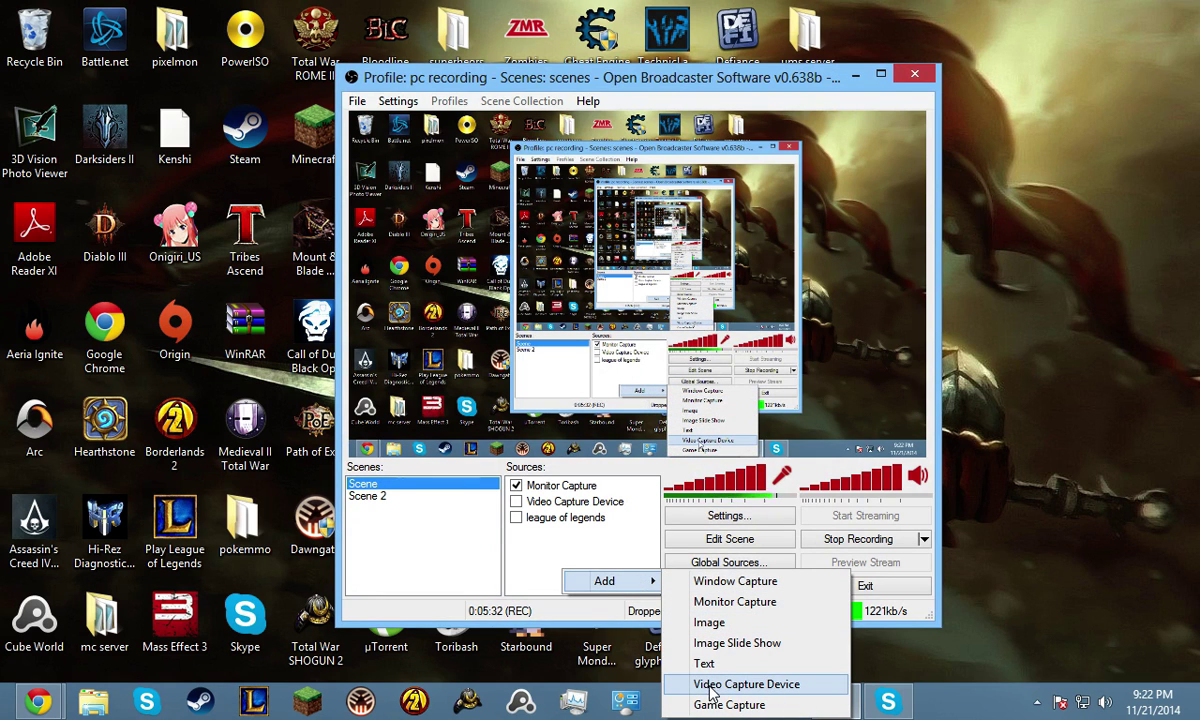
{"action": "key", "text": "Escape"}
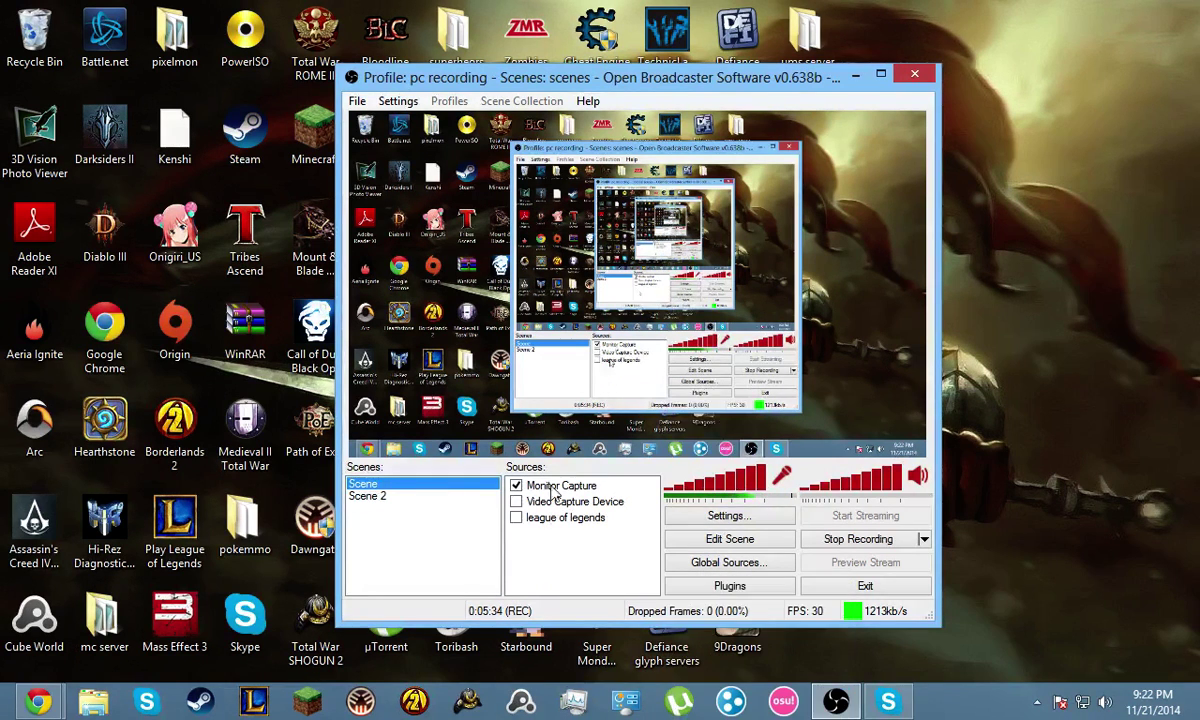
{"action": "right_click", "coordinate": [561, 546]}
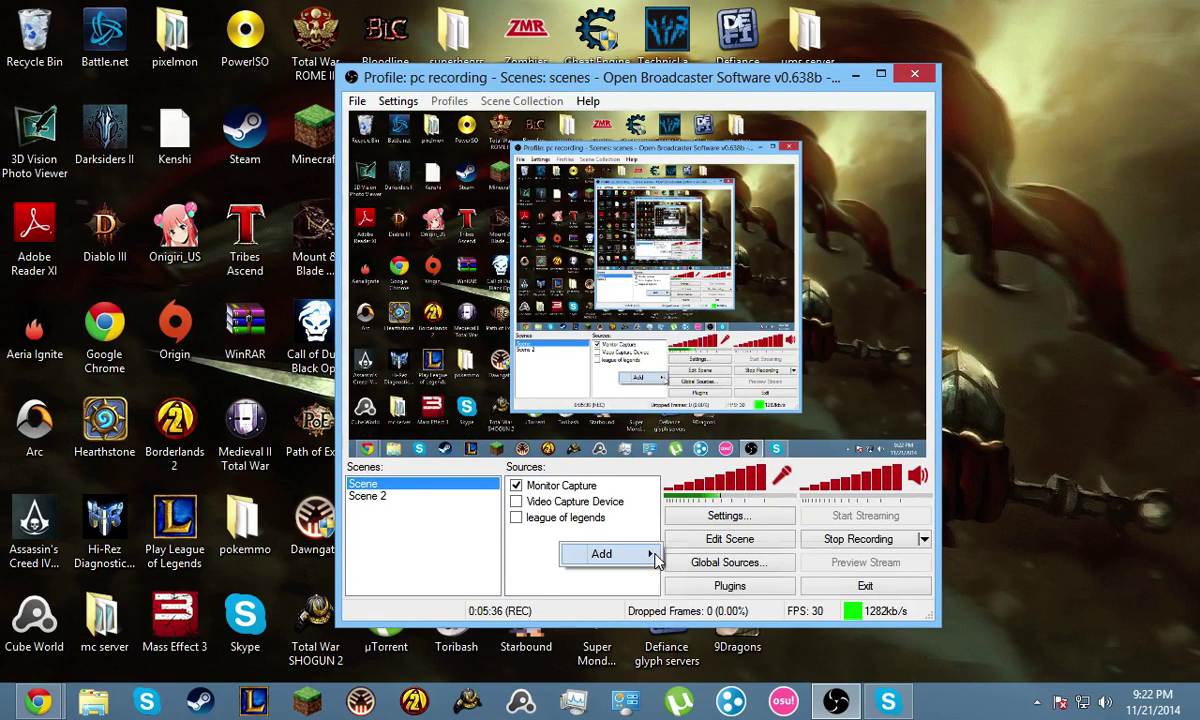
{"action": "left_click", "coordinate": [742, 653]}
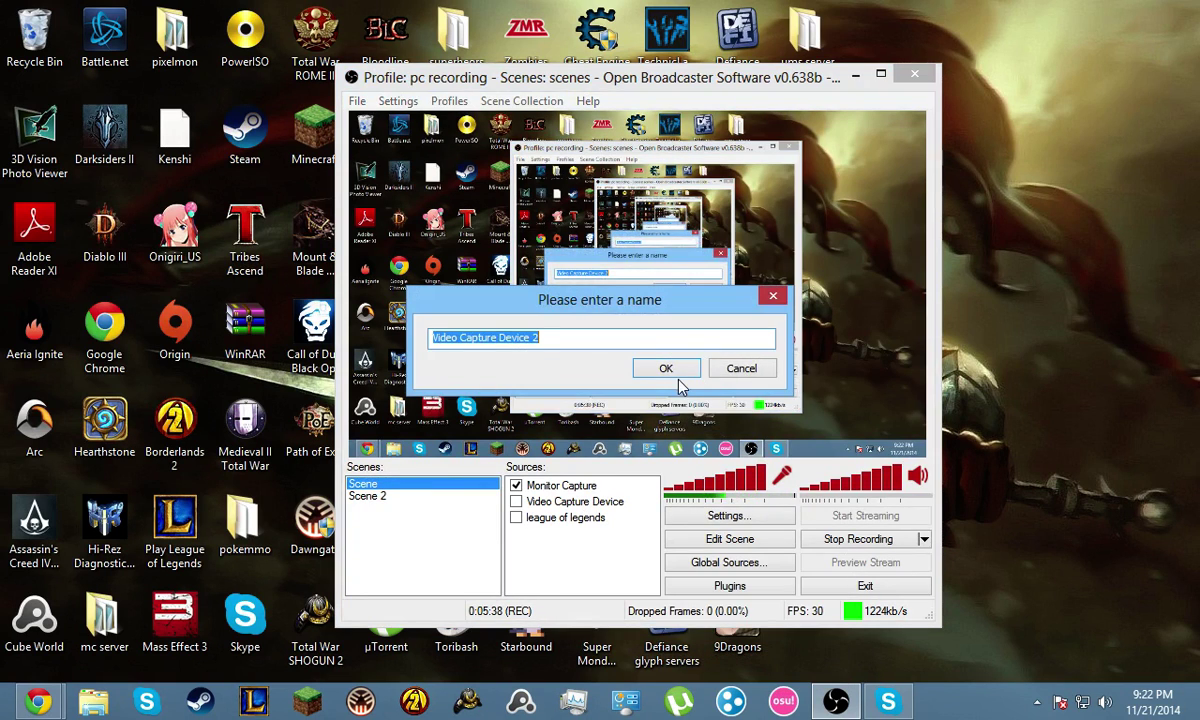
{"action": "left_click", "coordinate": [679, 380]}
{"action": "left_click", "coordinate": [558, 139]}
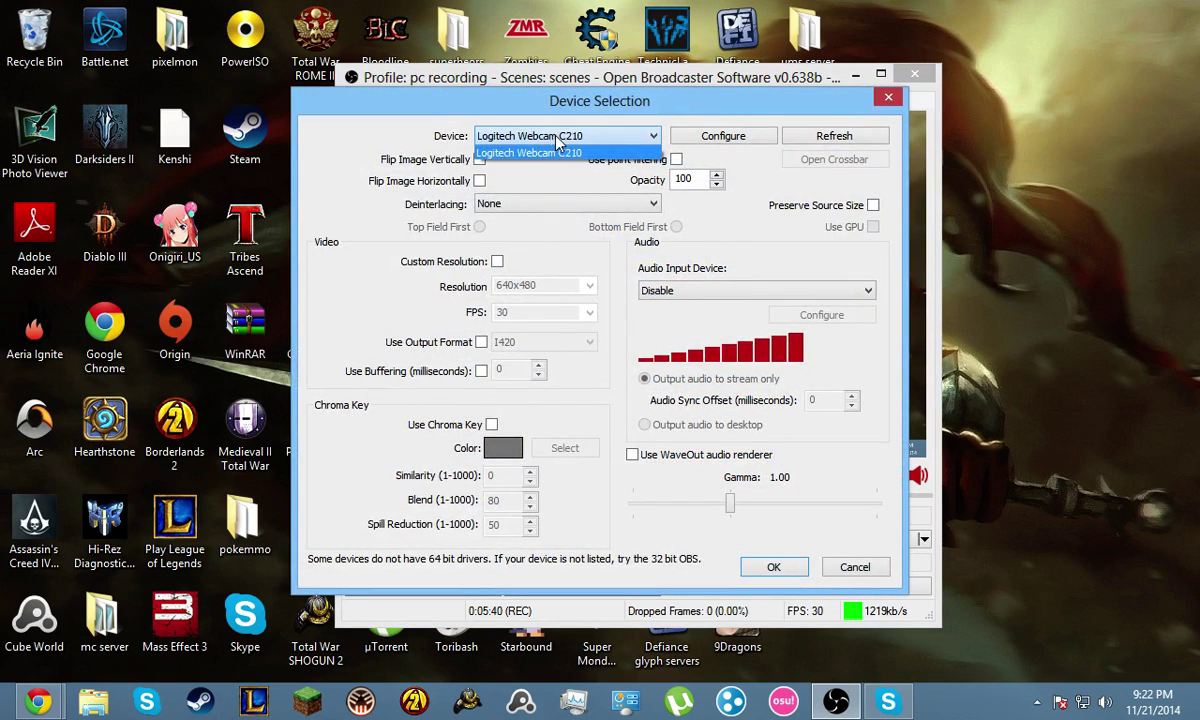
{"action": "left_click", "coordinate": [541, 138]}
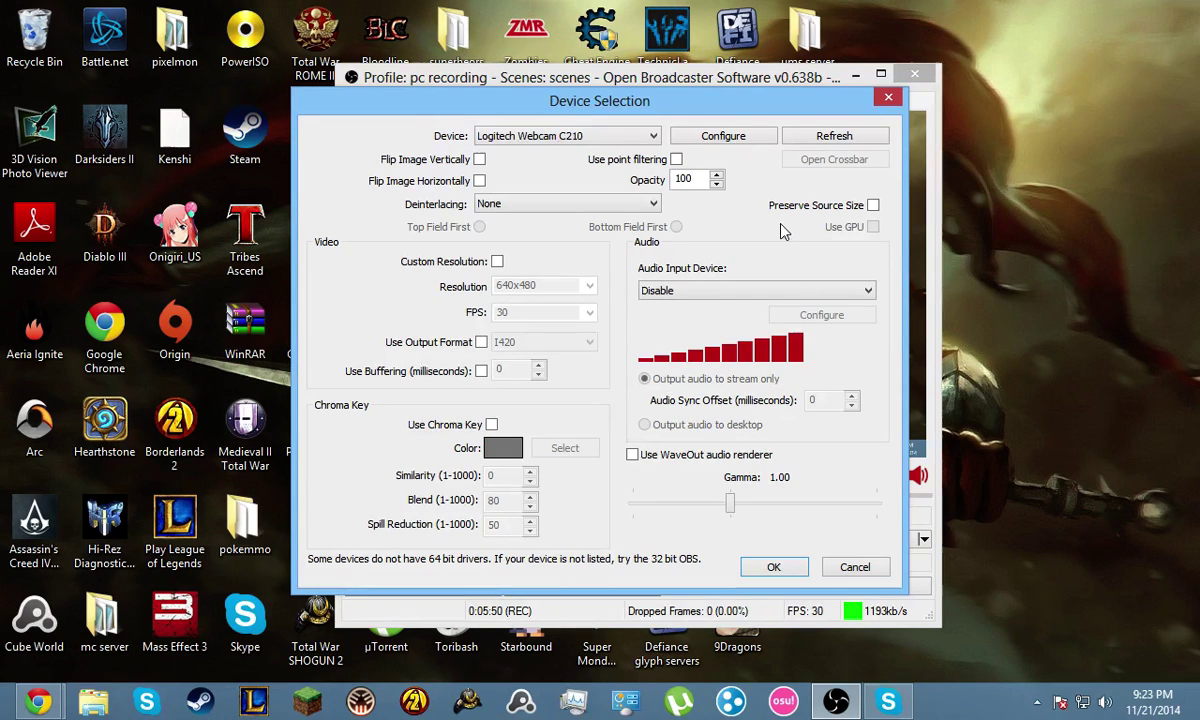
{"action": "left_click", "coordinate": [855, 567]}
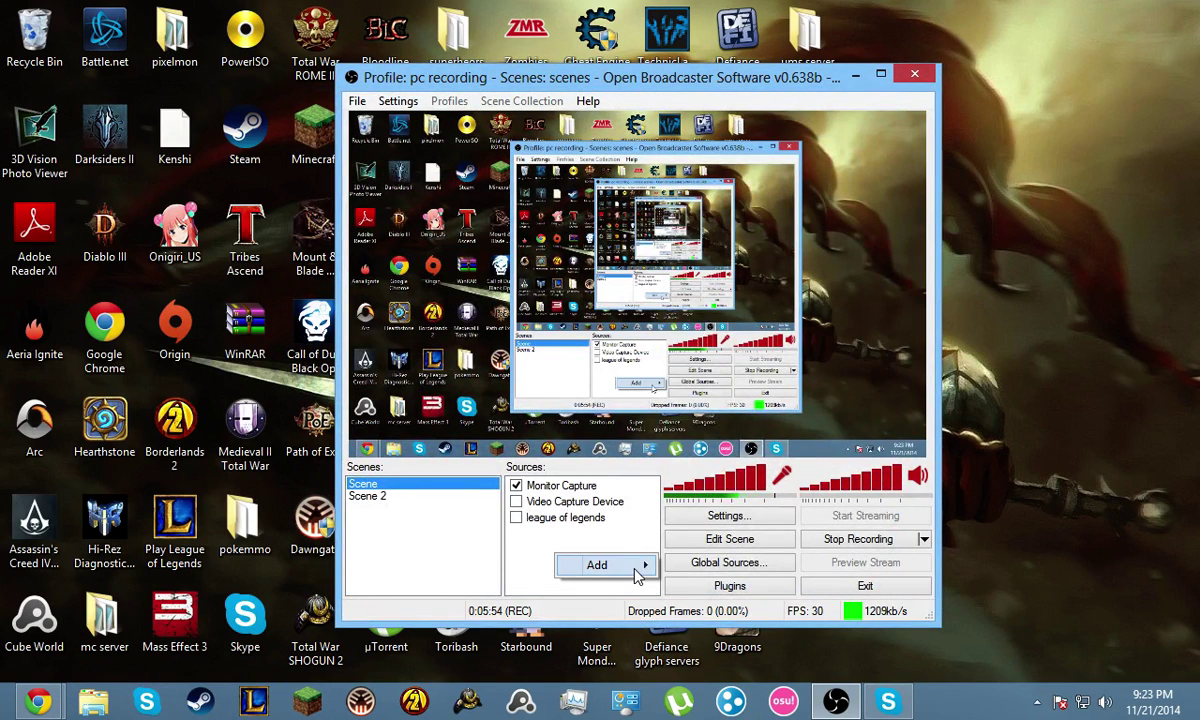
Start adding a Game Capture source with the default name and choose the Skype window from its list of applications
{"action": "mouse_move", "coordinate": [630, 565]}
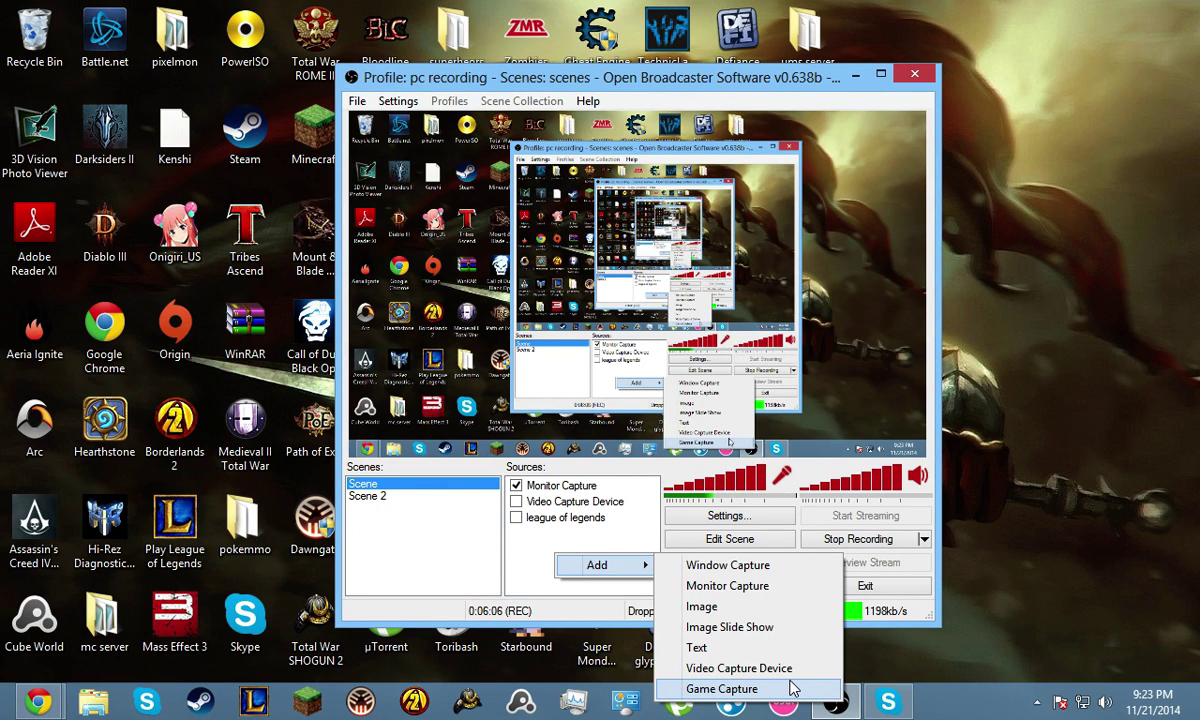
{"action": "left_click", "coordinate": [732, 691]}
{"action": "left_click", "coordinate": [656, 373]}
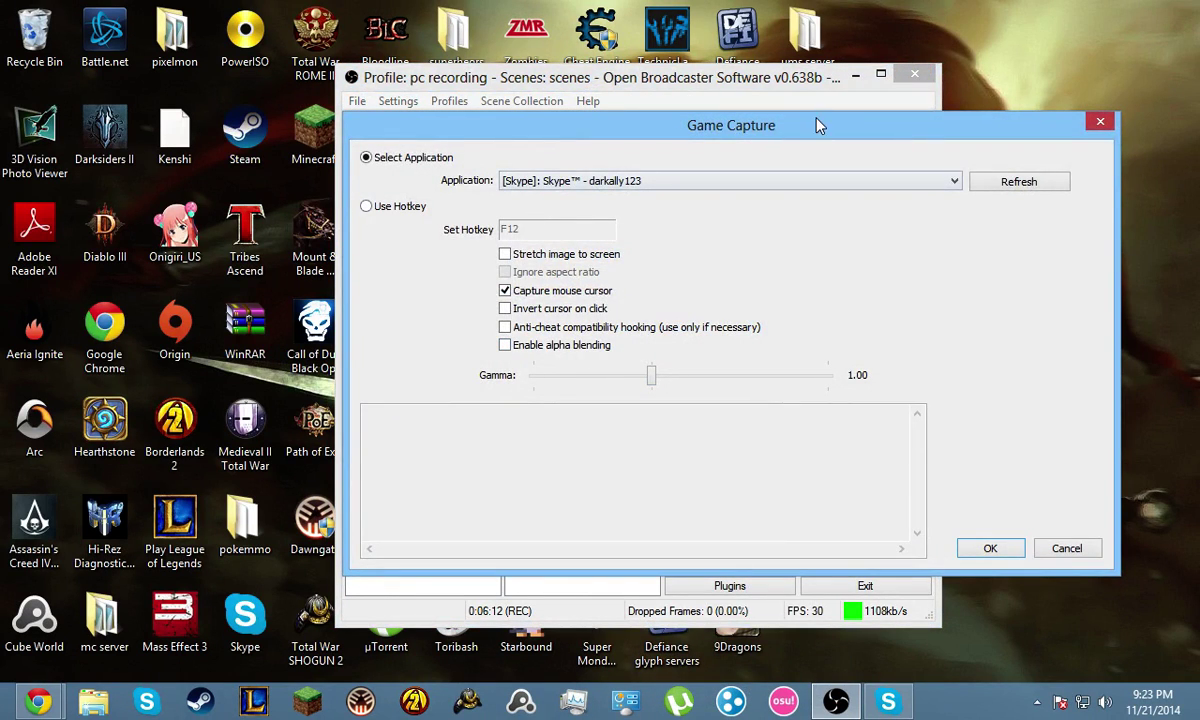
{"action": "left_click_drag", "start_coordinate": [817, 124], "coordinate": [778, 17]}
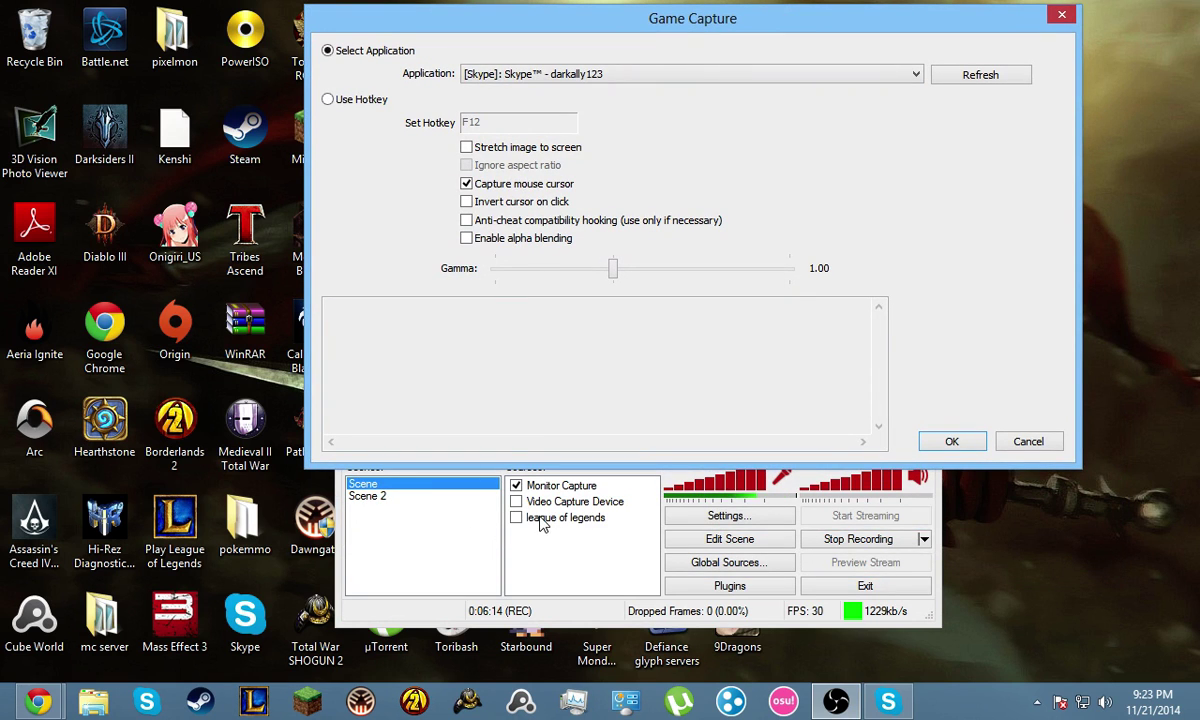
{"action": "left_click_drag", "start_coordinate": [698, 26], "coordinate": [741, 120]}
{"action": "left_click", "coordinate": [710, 172]}
{"action": "left_click", "coordinate": [553, 183]}
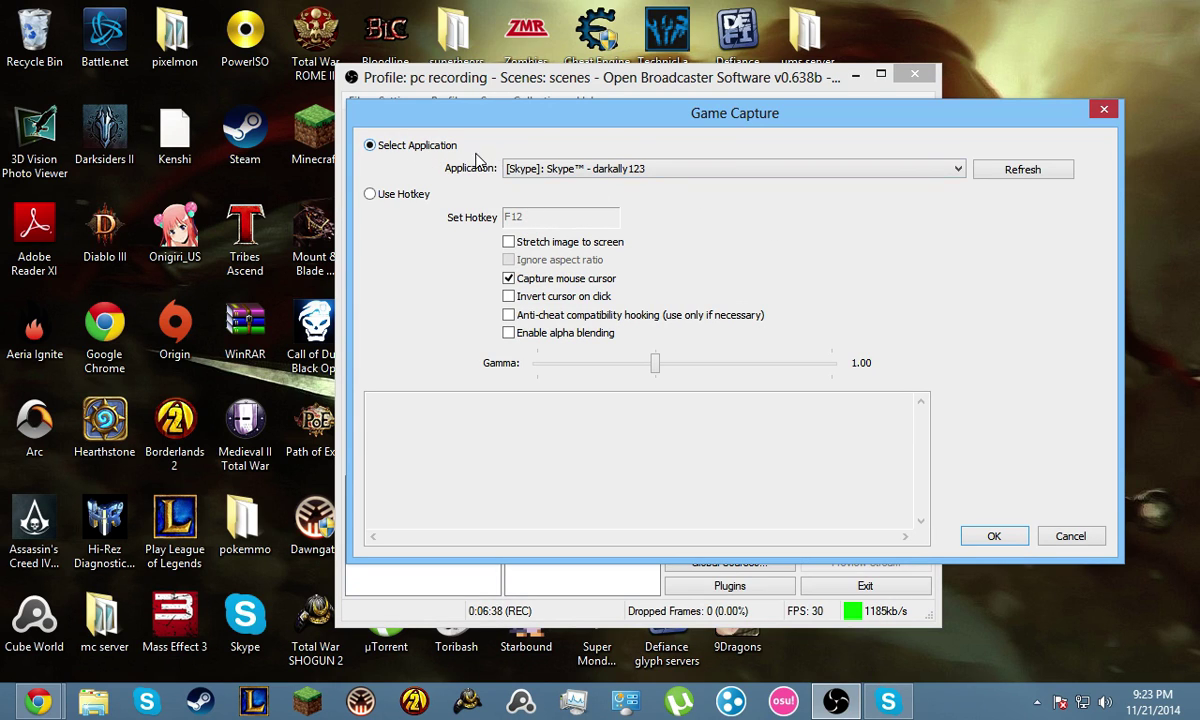
{"action": "left_click", "coordinate": [630, 170]}
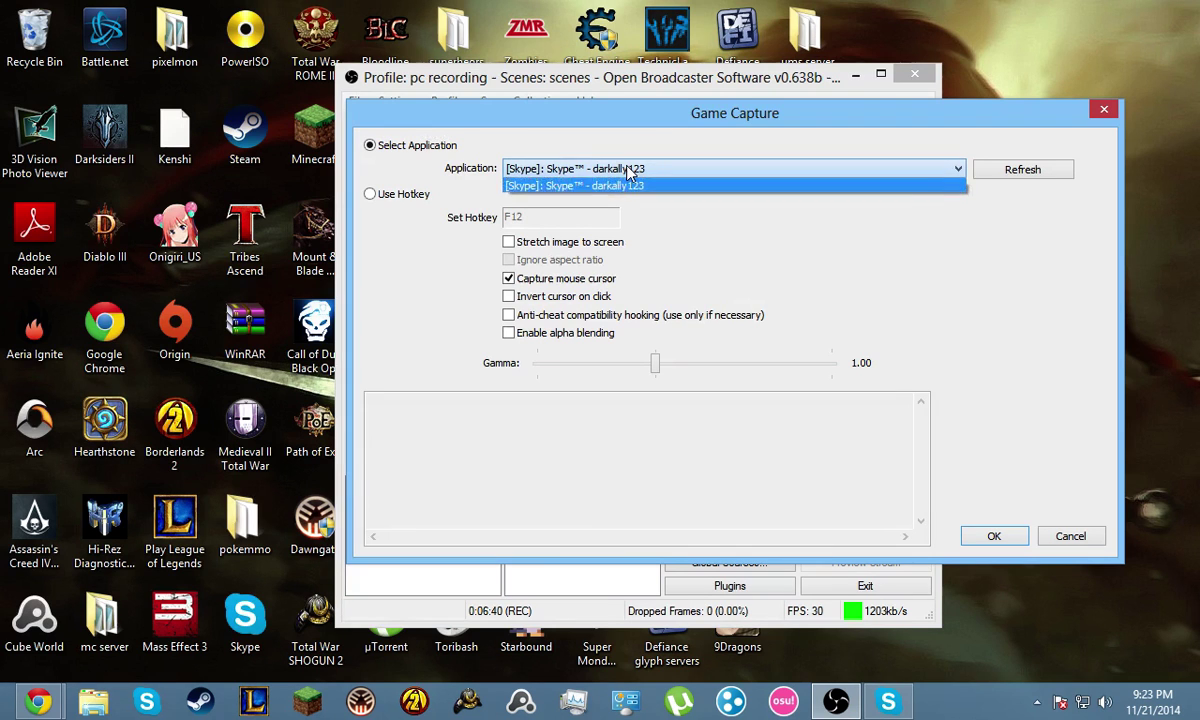
{"action": "left_click", "coordinate": [632, 185]}
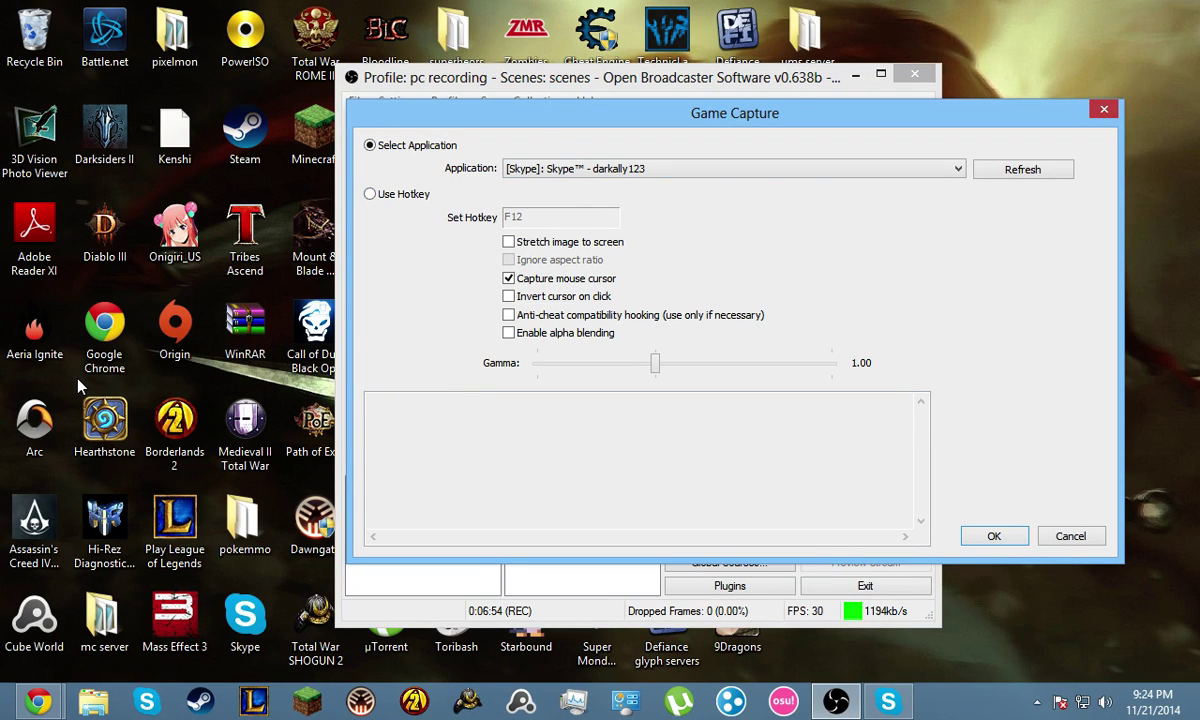
Move the OBS icon out of the hidden tray icons into the taskbar's visible notification area
{"action": "left_click", "coordinate": [1036, 702]}
{"action": "left_click", "coordinate": [749, 474]}
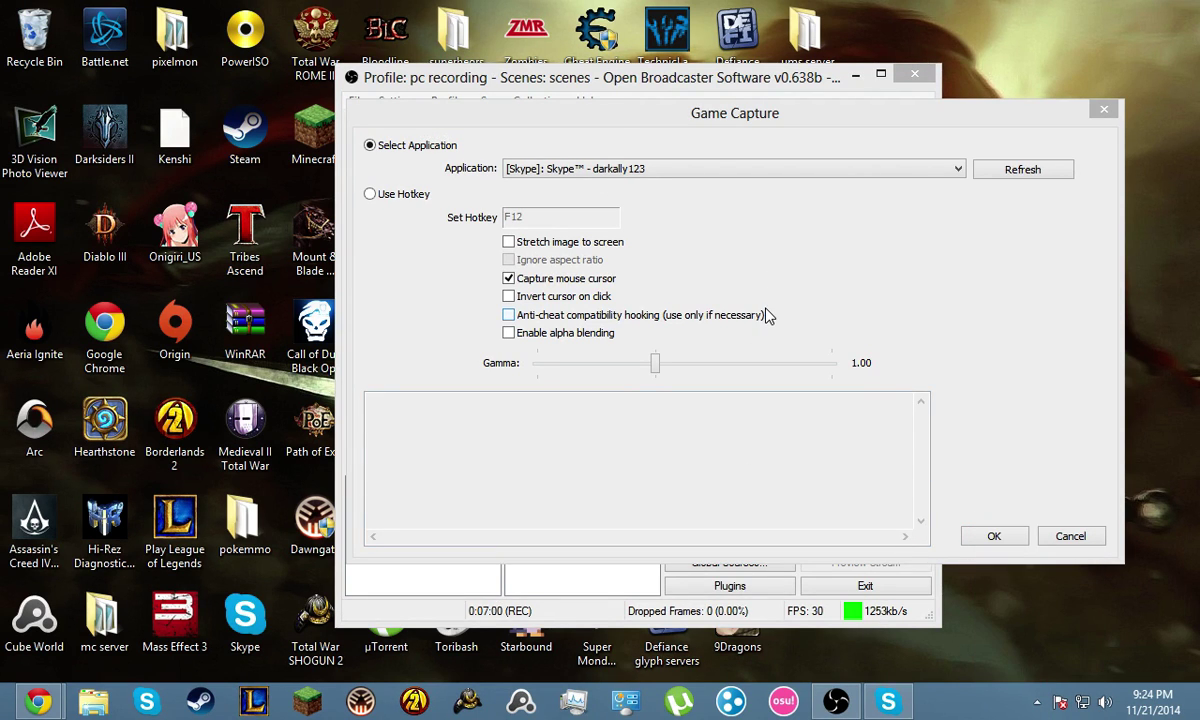
{"action": "left_click", "coordinate": [1036, 702]}
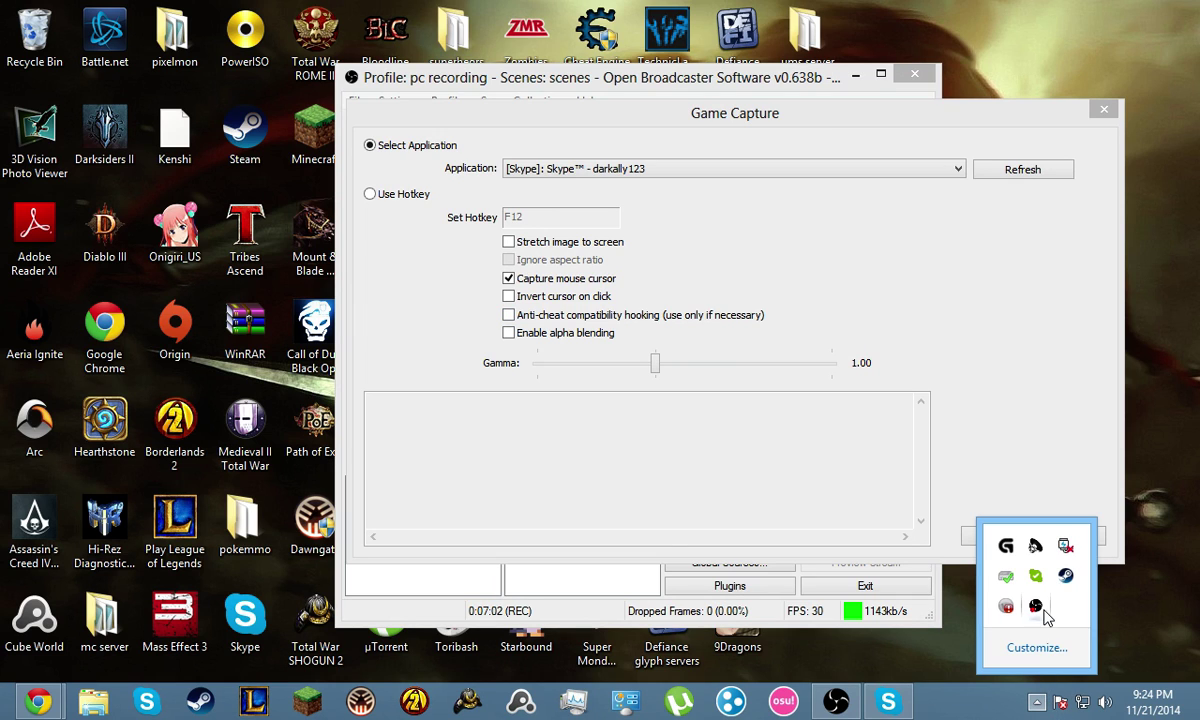
{"action": "left_click_drag", "start_coordinate": [1059, 708], "coordinate": [1056, 709]}
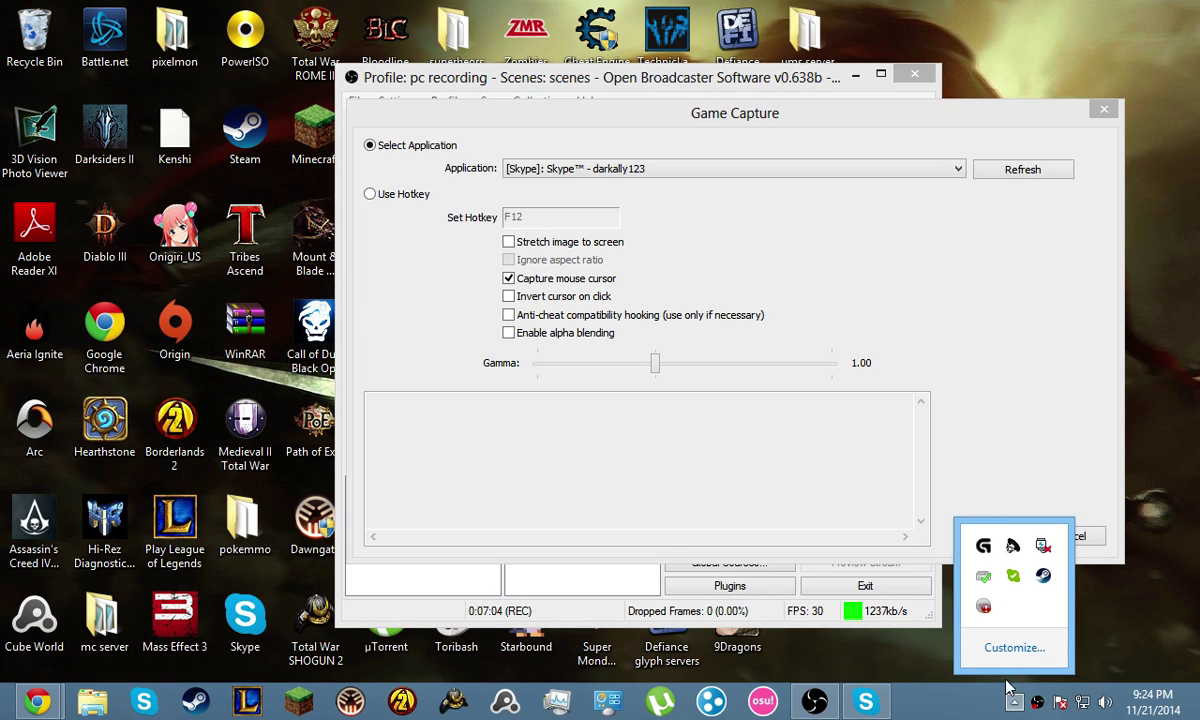
{"action": "left_click", "coordinate": [1016, 703]}
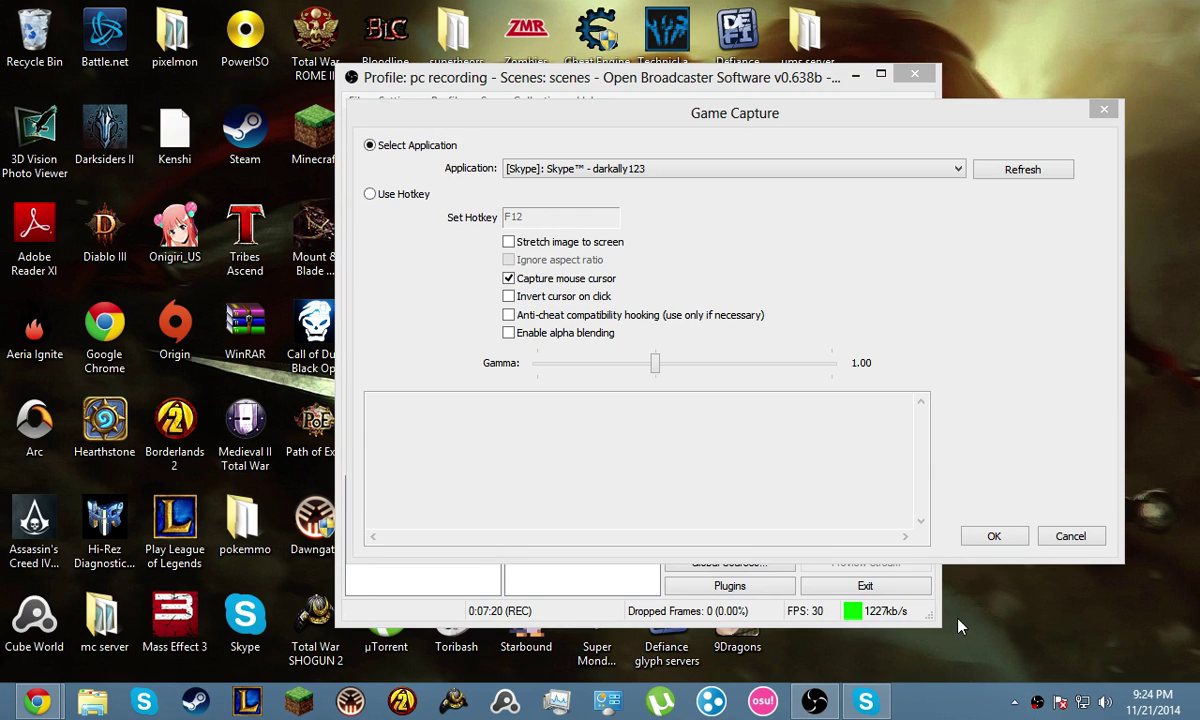
Move the OBS icon back into the hidden tray icons and cancel the Game Capture source setup
{"action": "left_click", "coordinate": [1014, 702]}
{"action": "left_click_drag", "start_coordinate": [1037, 703], "coordinate": [1026, 612]}
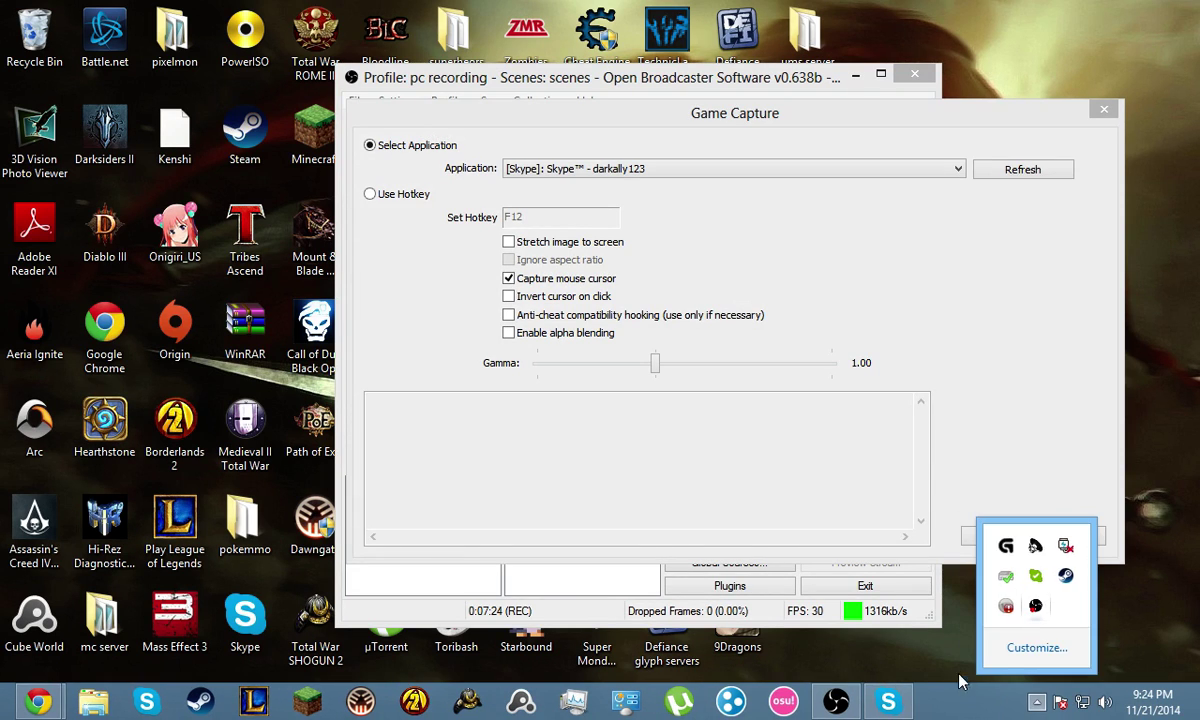
{"action": "left_click", "coordinate": [995, 687]}
{"action": "left_click", "coordinate": [701, 414]}
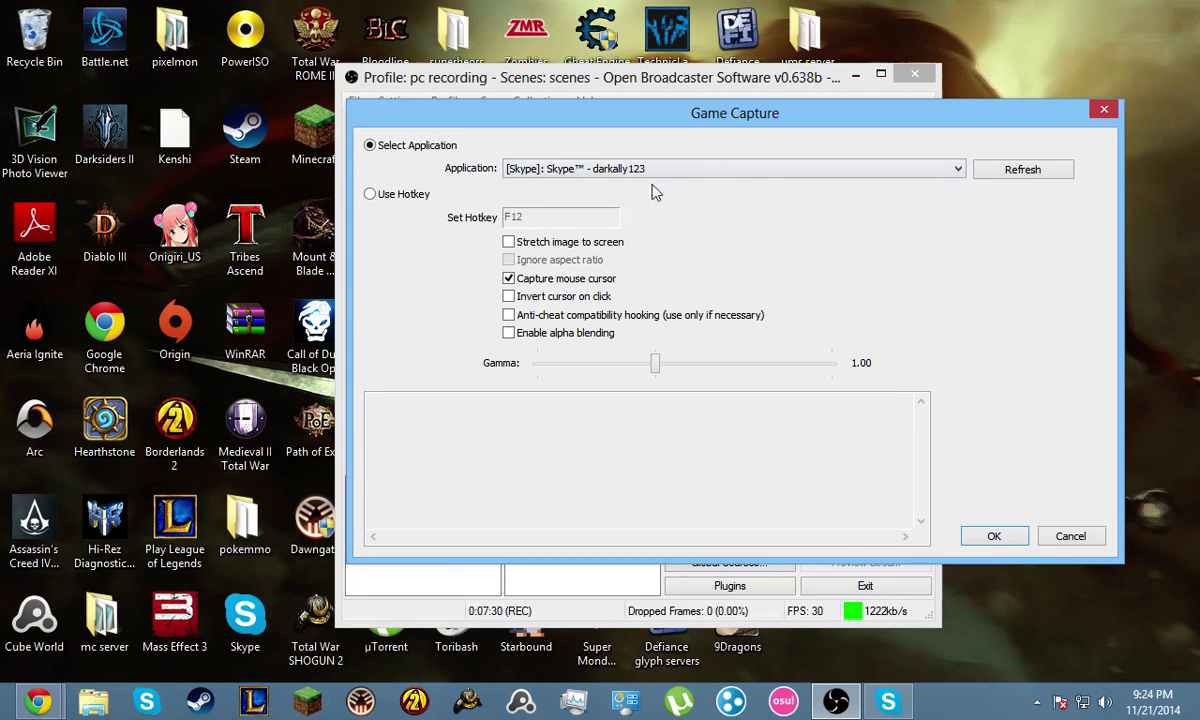
{"action": "left_click", "coordinate": [1070, 537]}
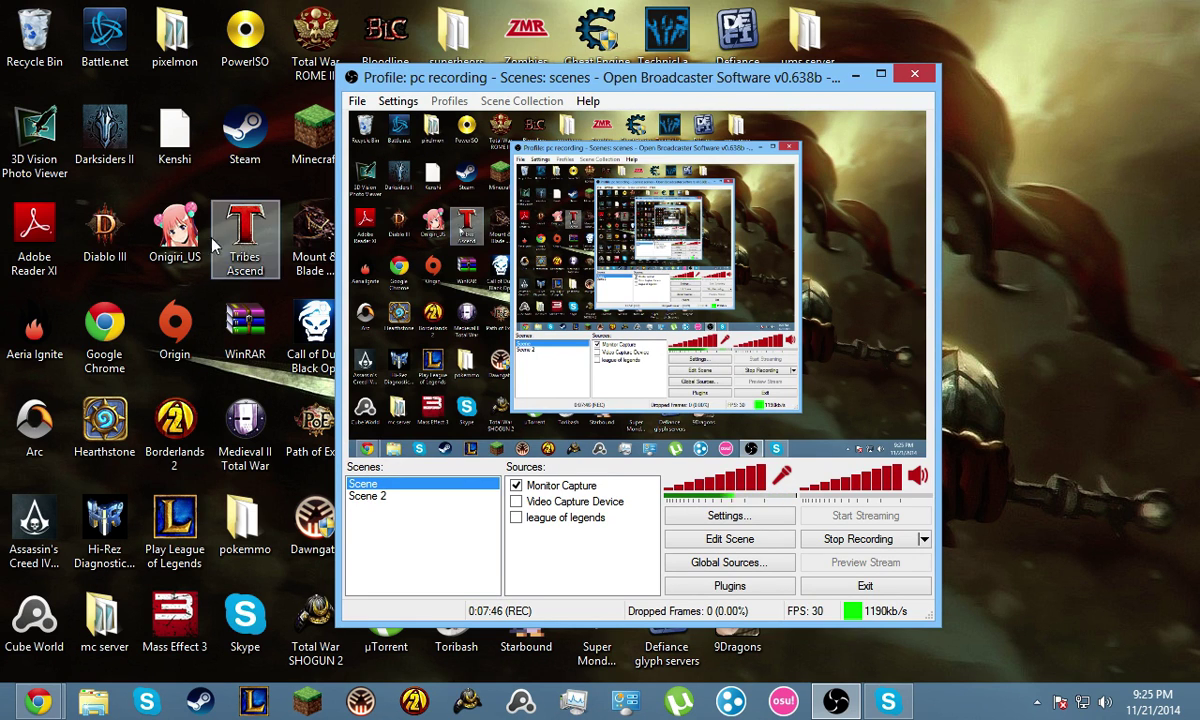
Switch to the Chrome window with the OBS download page, view it, and minimize the browser again
{"action": "left_click", "coordinate": [97, 252]}
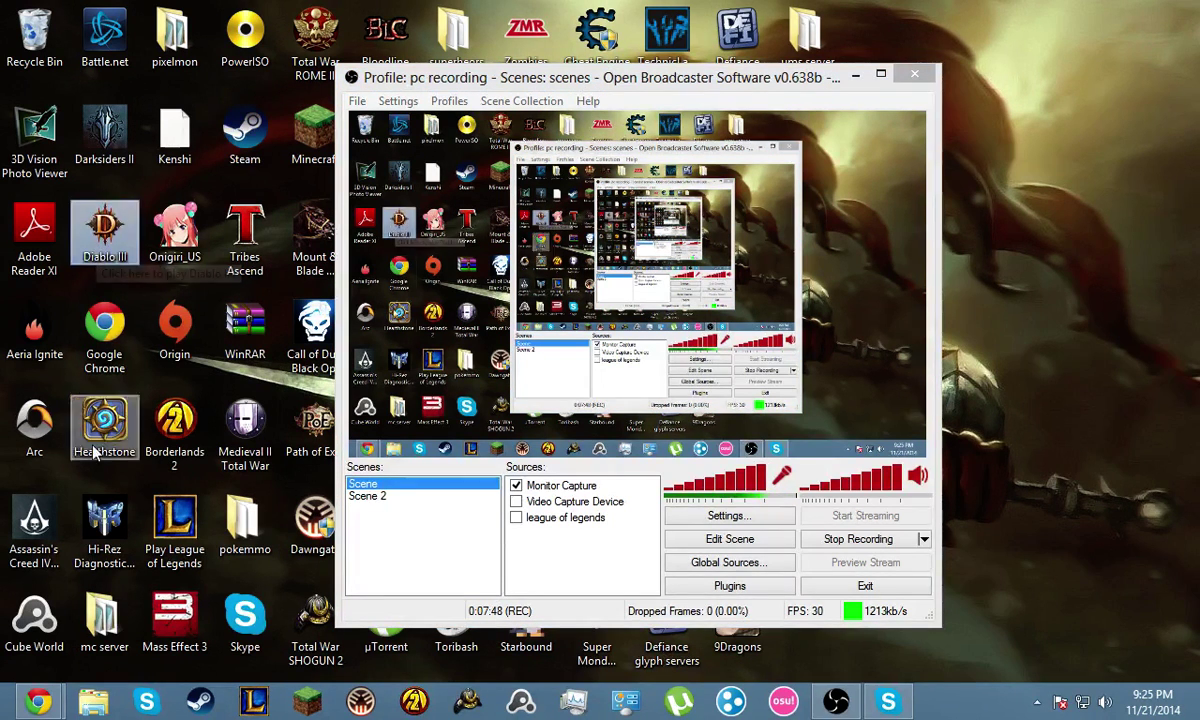
{"action": "left_click", "coordinate": [38, 704]}
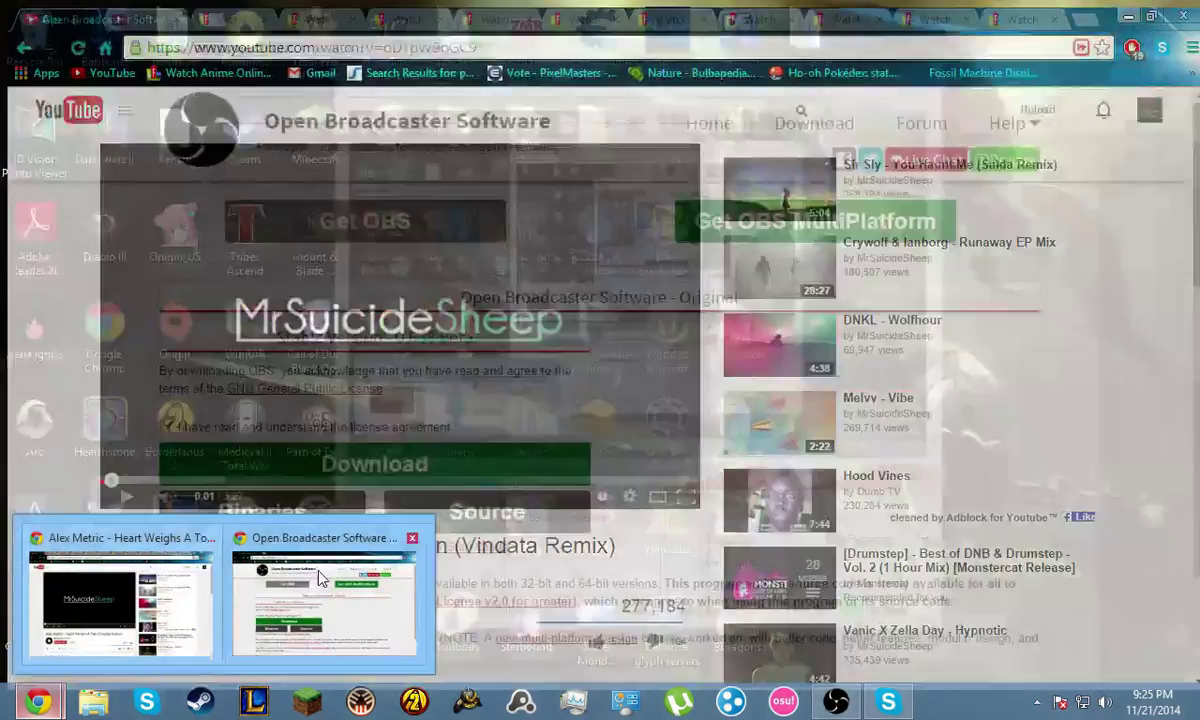
{"action": "left_click", "coordinate": [330, 595]}
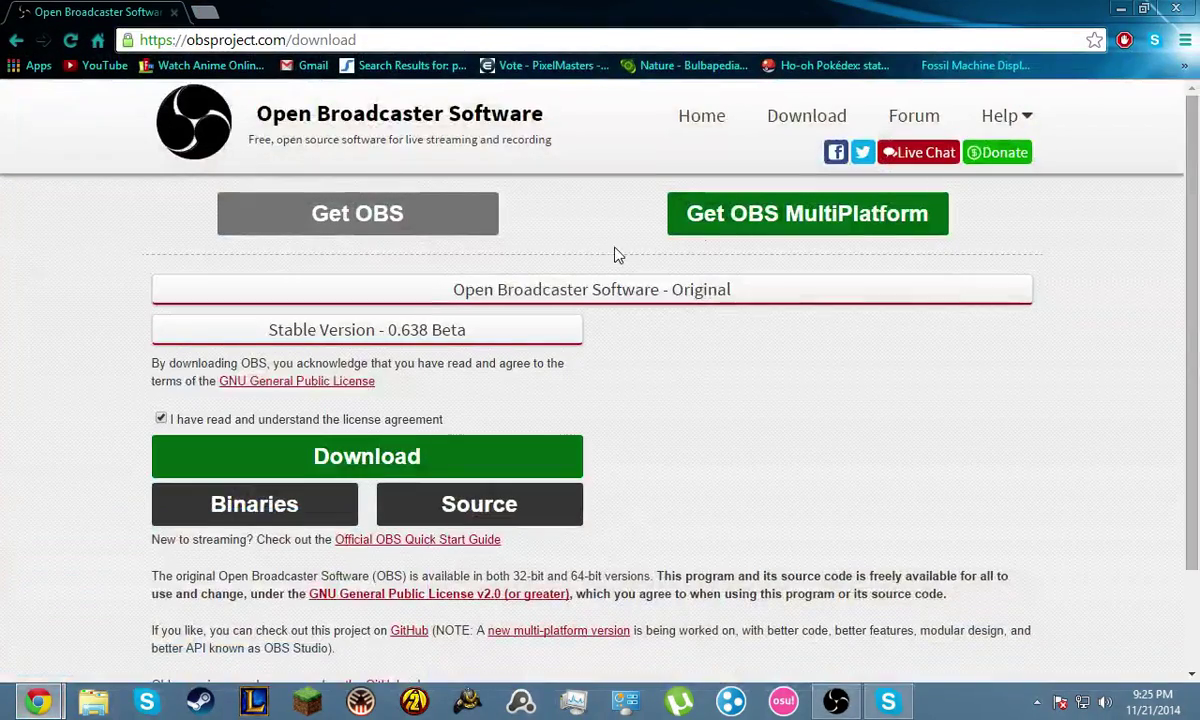
{"action": "left_click", "coordinate": [1121, 8]}
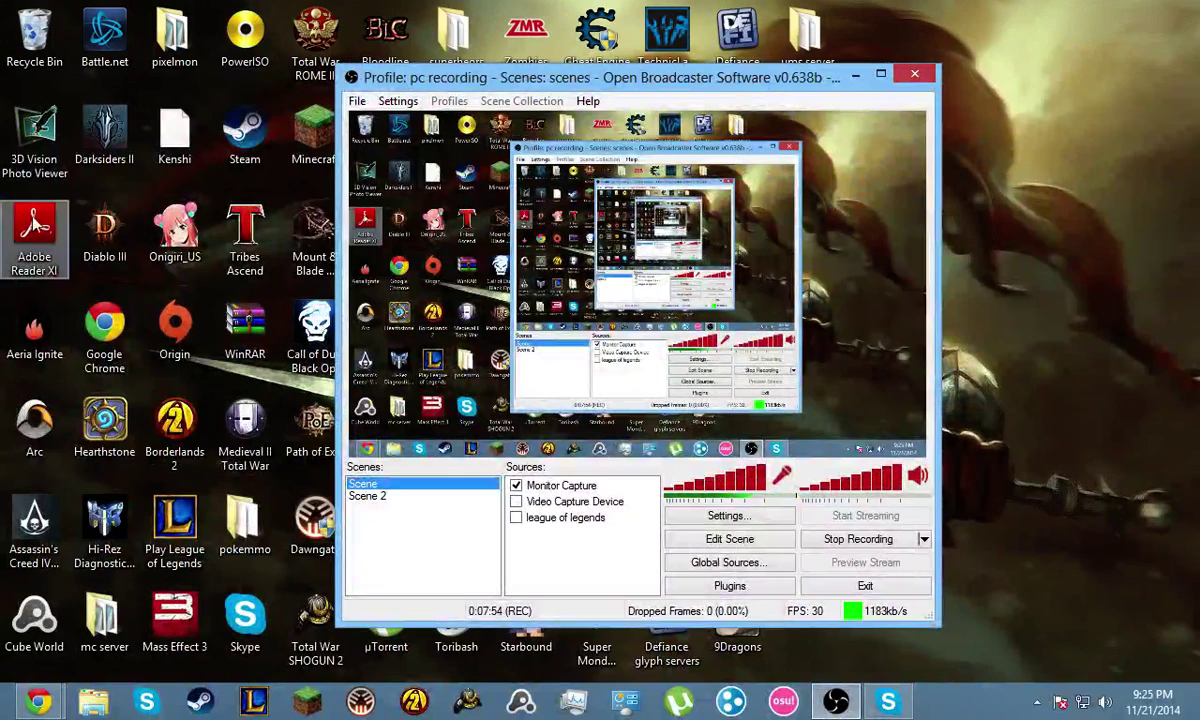
{"action": "left_click", "coordinate": [104, 228]}
{"action": "left_click", "coordinate": [467, 121]}
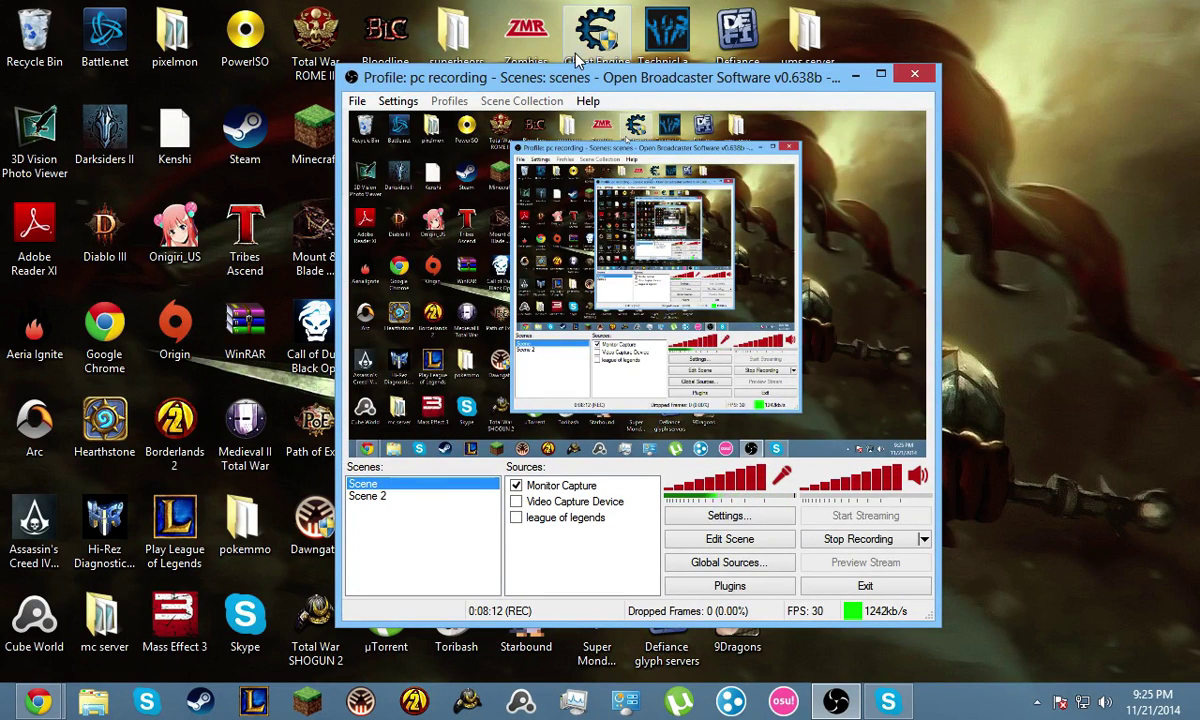
Enable the existing Video Capture Device source in the first scene and disable it again
{"action": "left_click", "coordinate": [514, 505]}
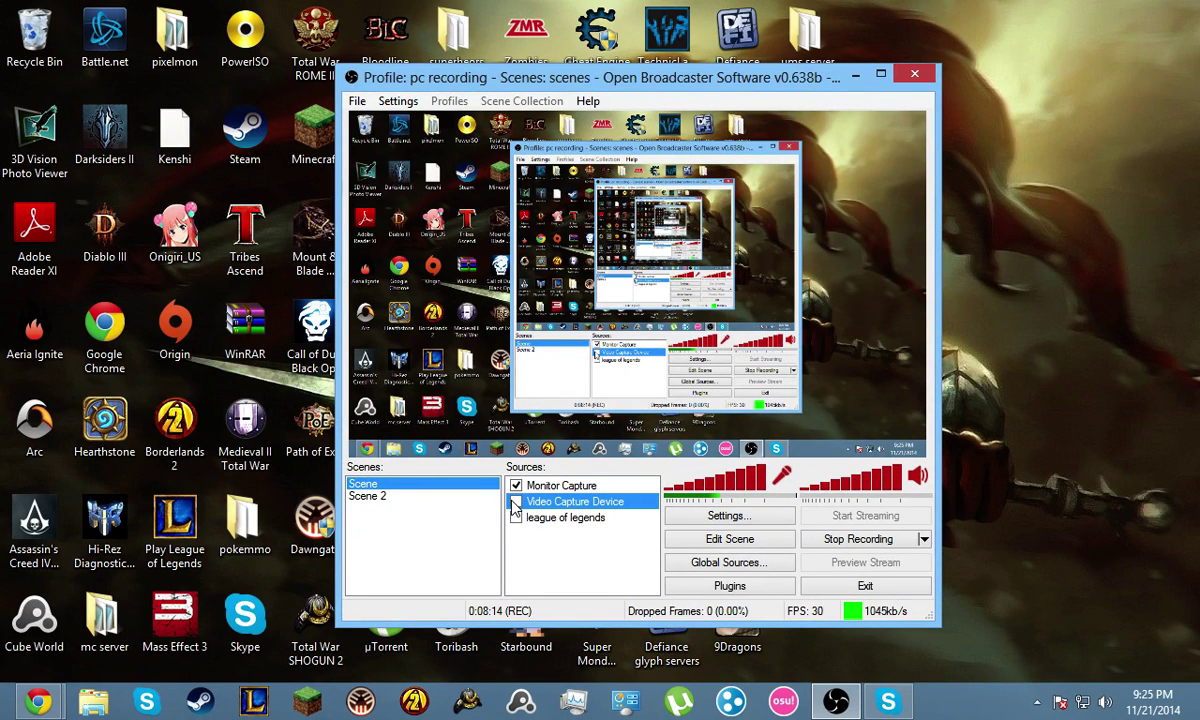
{"action": "left_click", "coordinate": [516, 503]}
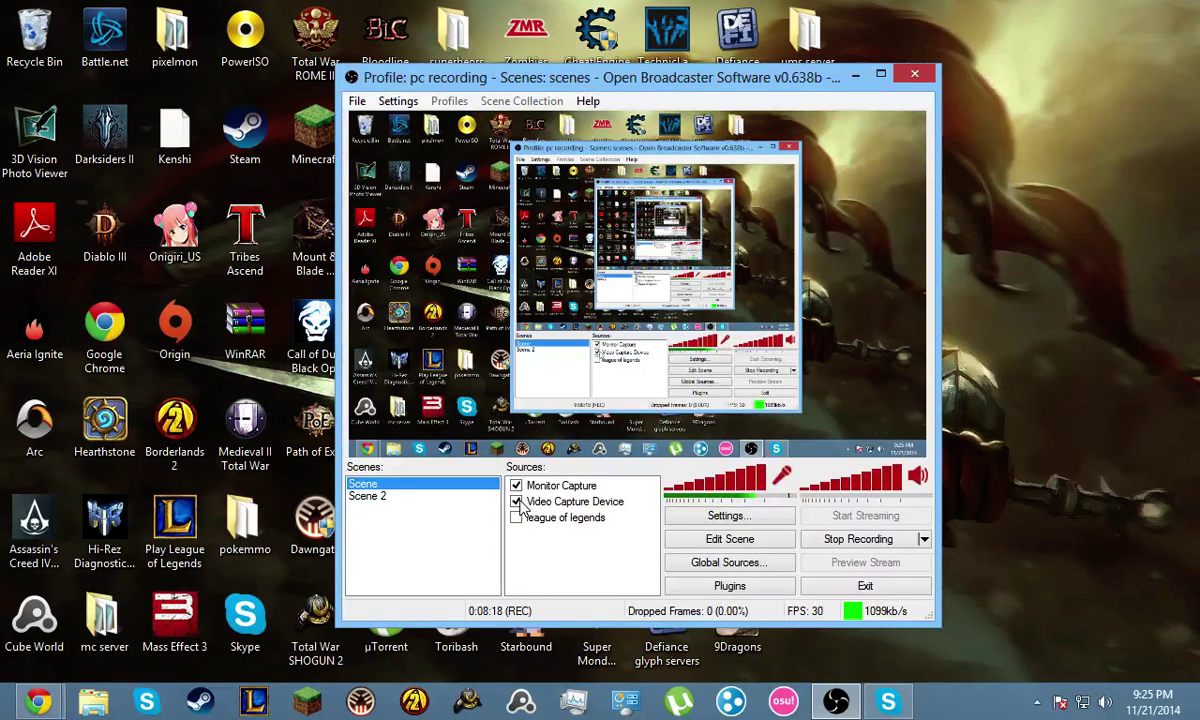
{"action": "left_click", "coordinate": [516, 502]}
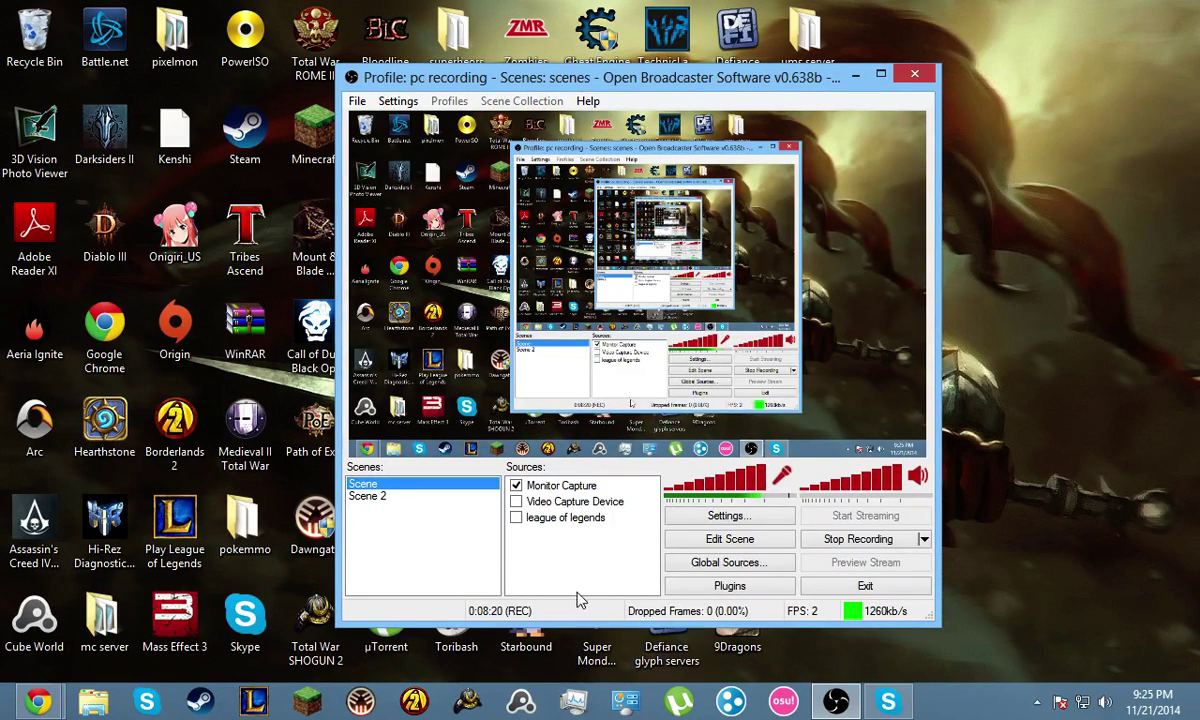
Try to add a second Video Capture Device source with the Logitech Webcam C210, and cancel the device selection
{"action": "right_click", "coordinate": [539, 572]}
{"action": "mouse_move", "coordinate": [630, 578]}
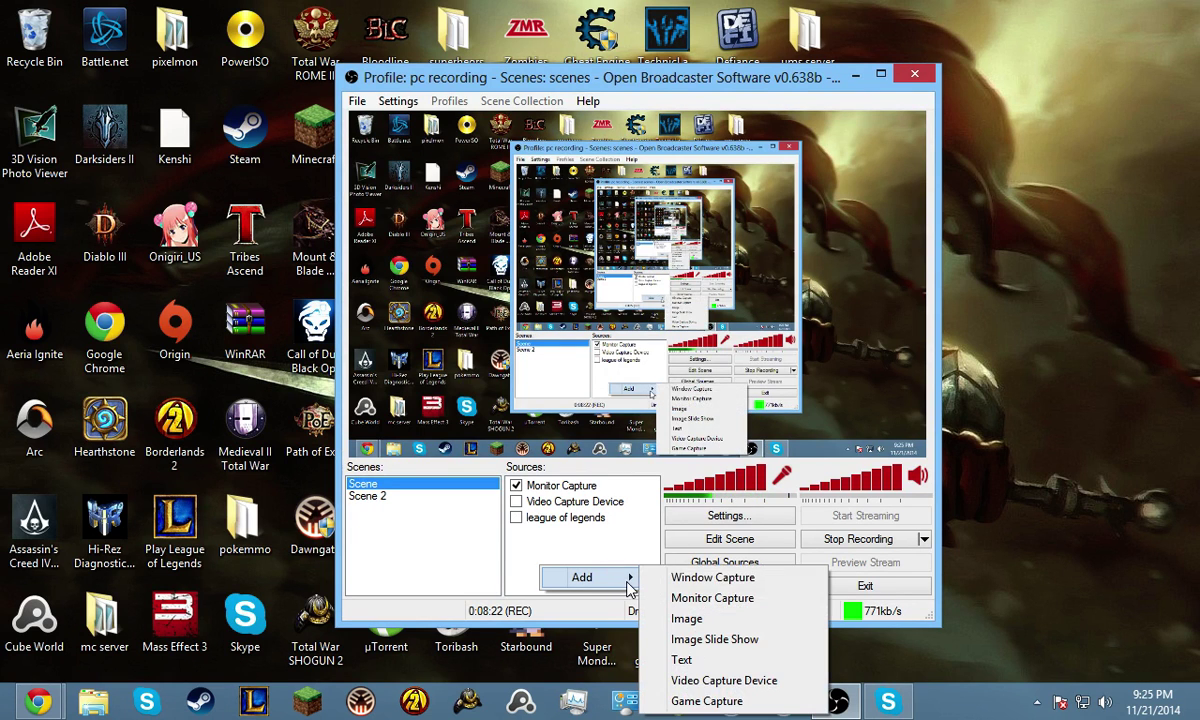
{"action": "left_click", "coordinate": [760, 680]}
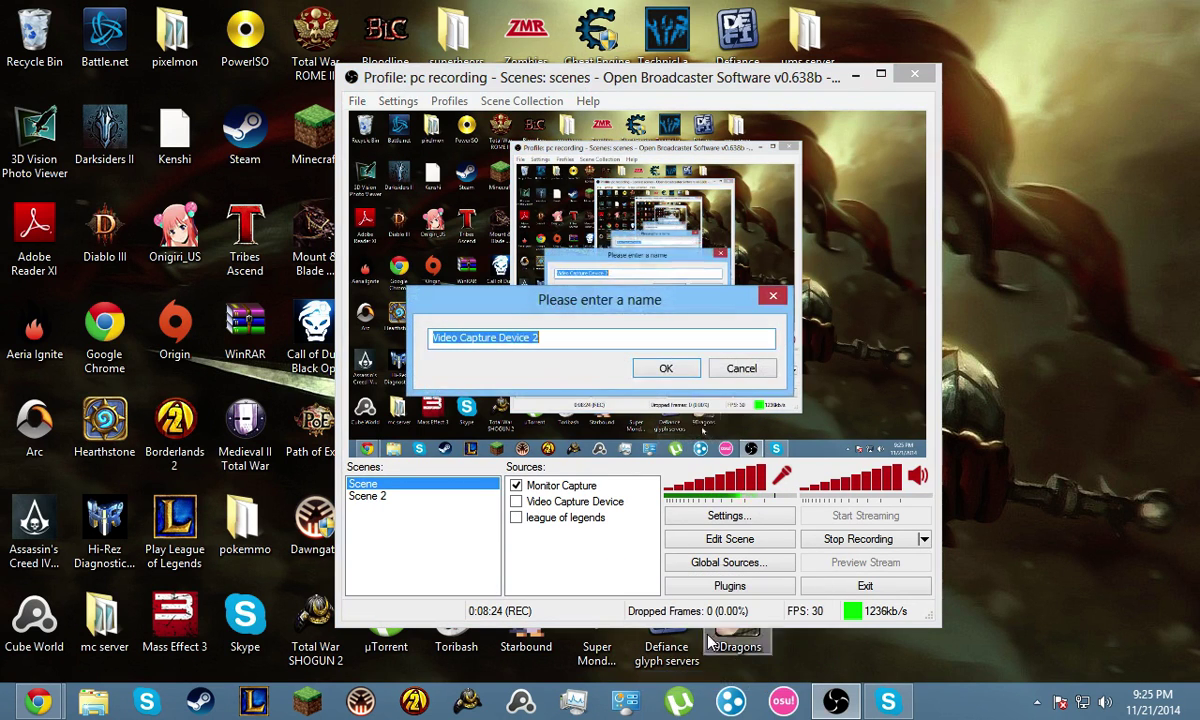
{"action": "left_click", "coordinate": [656, 370]}
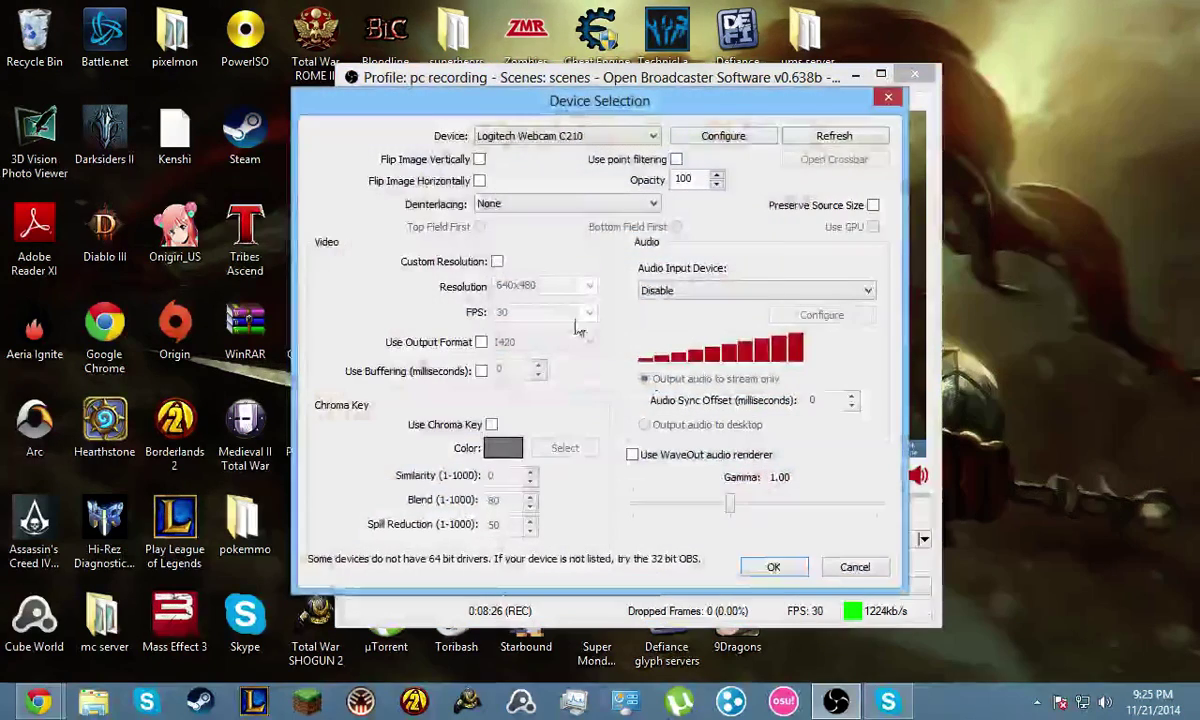
{"action": "left_click", "coordinate": [774, 568]}
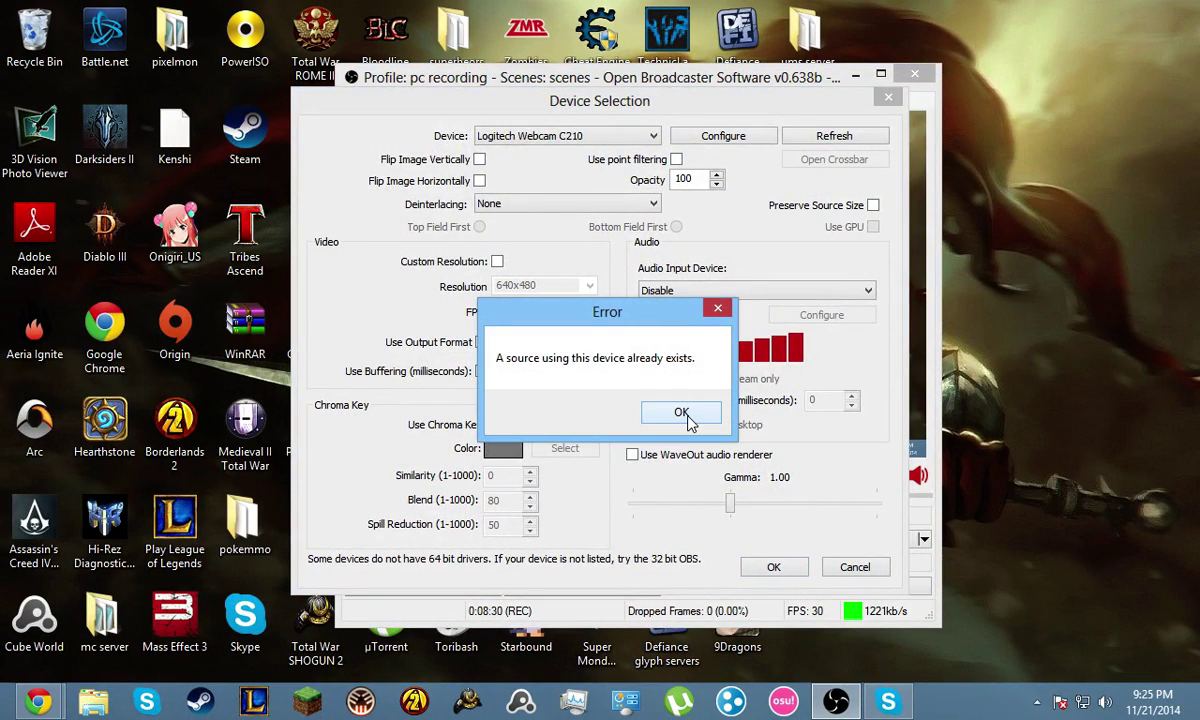
{"action": "left_click", "coordinate": [684, 414]}
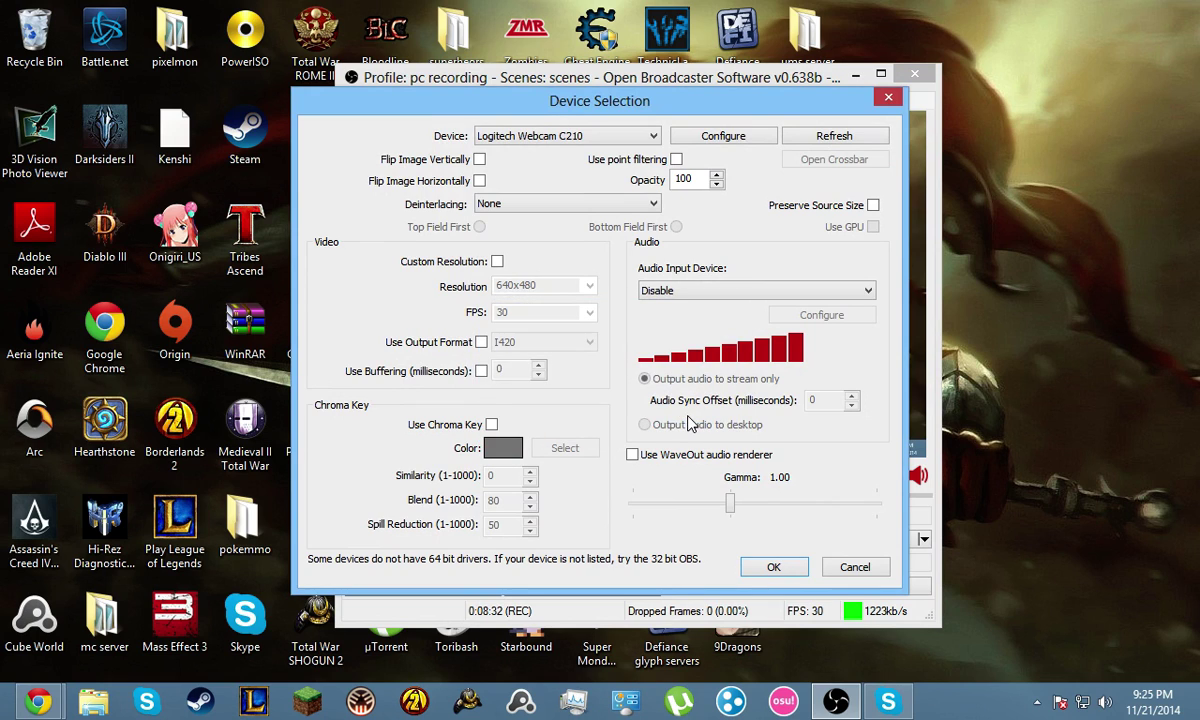
{"action": "left_click", "coordinate": [852, 567]}
Remove the existing Video Capture Device source from the first scene
{"action": "right_click", "coordinate": [590, 505]}
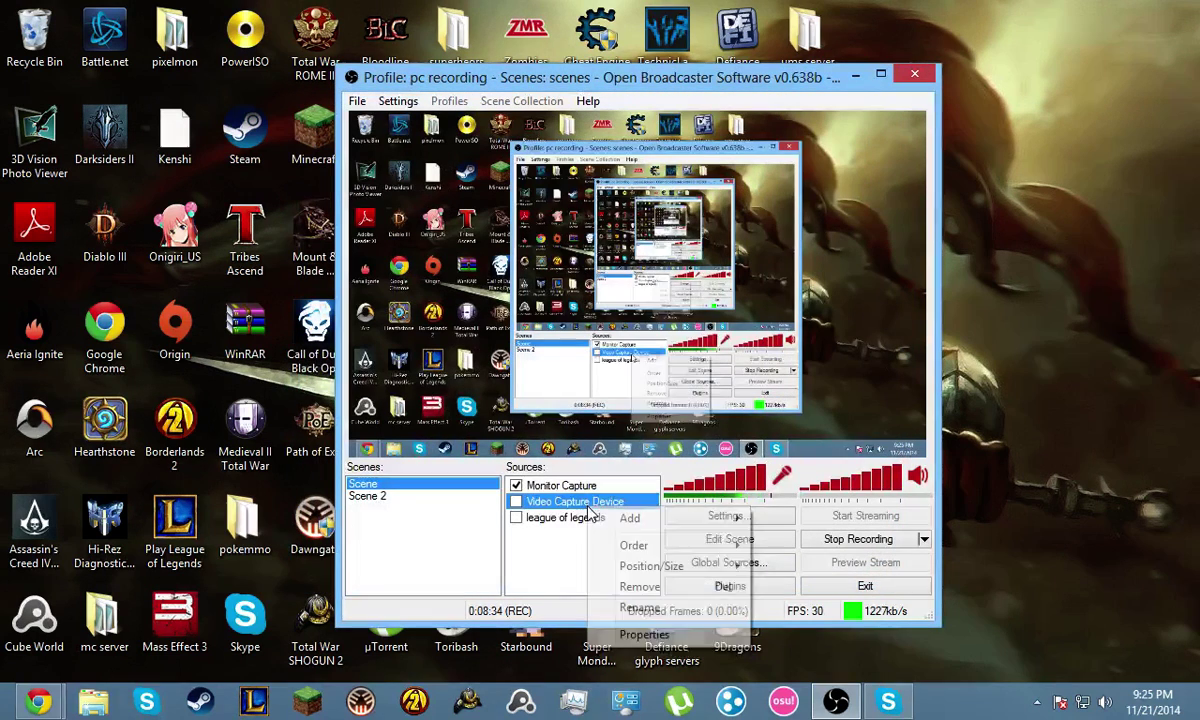
{"action": "left_click", "coordinate": [640, 586]}
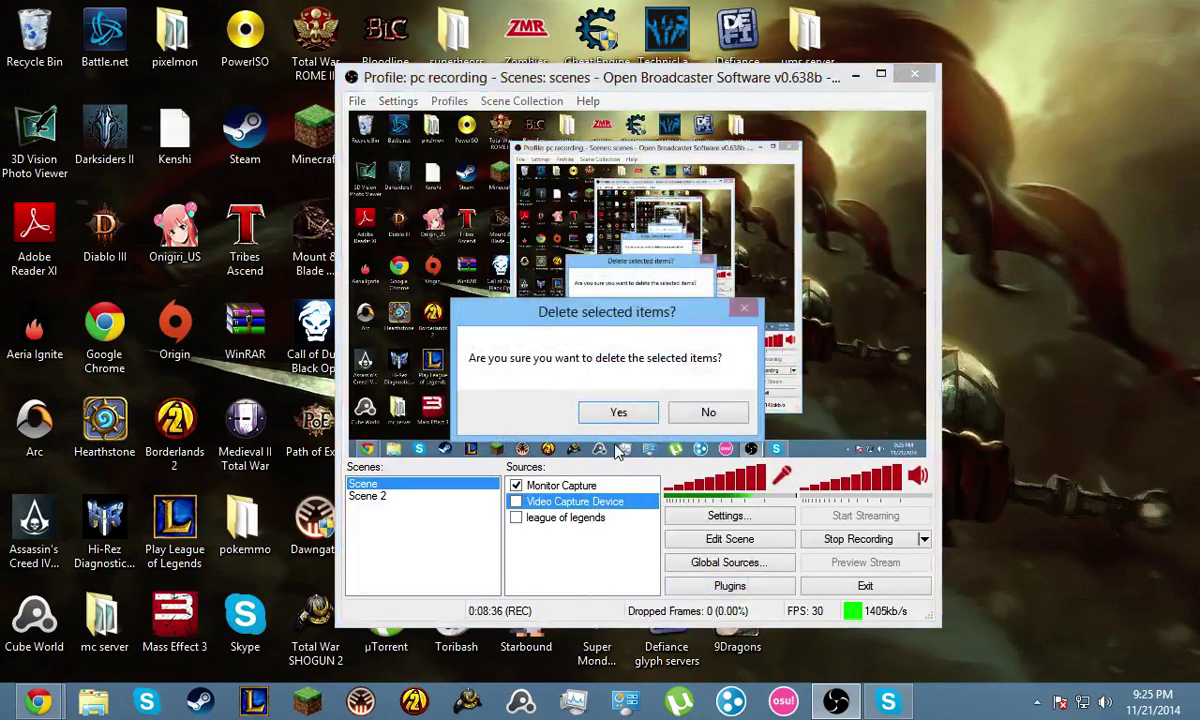
{"action": "left_click", "coordinate": [616, 414]}
Add a Video Capture Device source with the Logitech Webcam C210 to the scene, keeping the default name and settings
{"action": "right_click", "coordinate": [535, 563]}
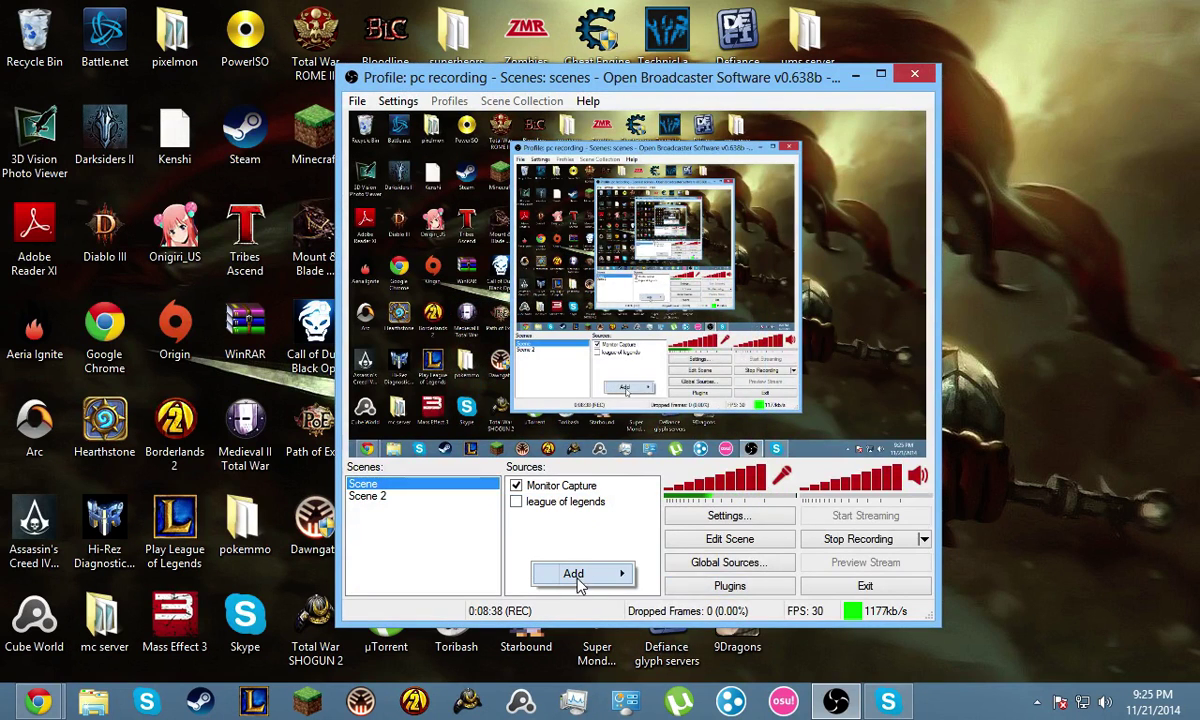
{"action": "mouse_move", "coordinate": [620, 578]}
{"action": "left_click", "coordinate": [757, 681]}
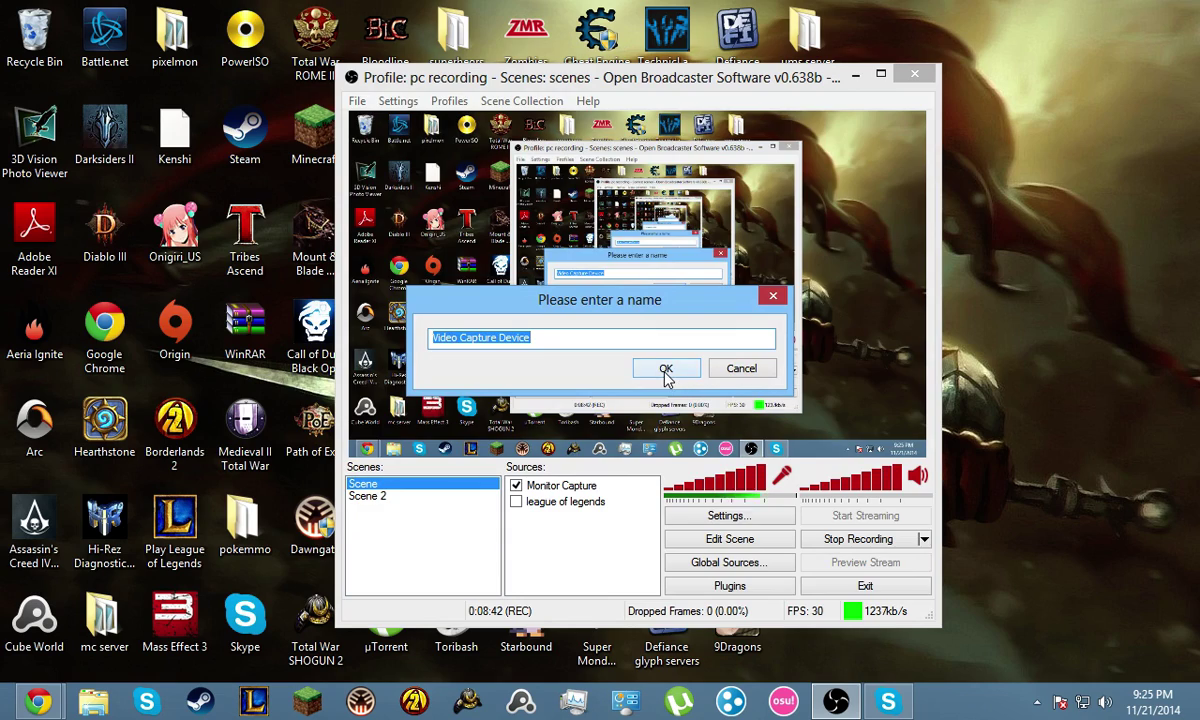
{"action": "left_click", "coordinate": [666, 369]}
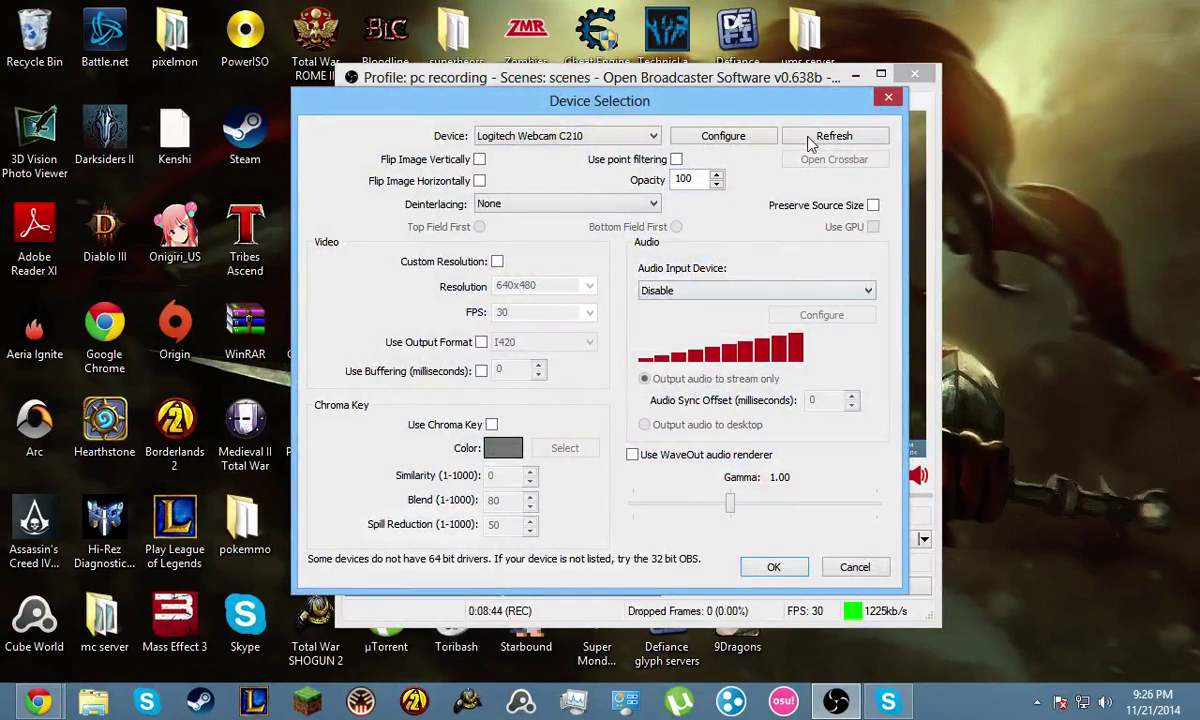
{"action": "left_click", "coordinate": [786, 572]}
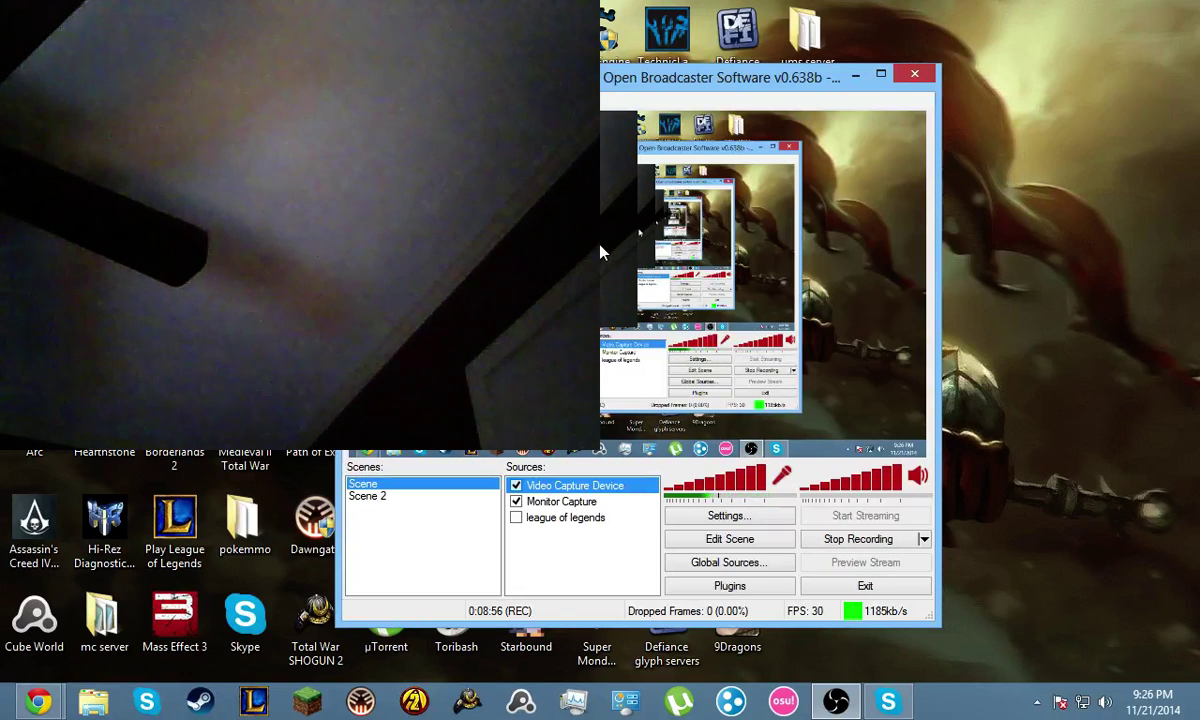
In scene editing mode, shrink the webcam image to about a quarter of the scene's width and place it in the upper-right corner
{"action": "left_click", "coordinate": [750, 541]}
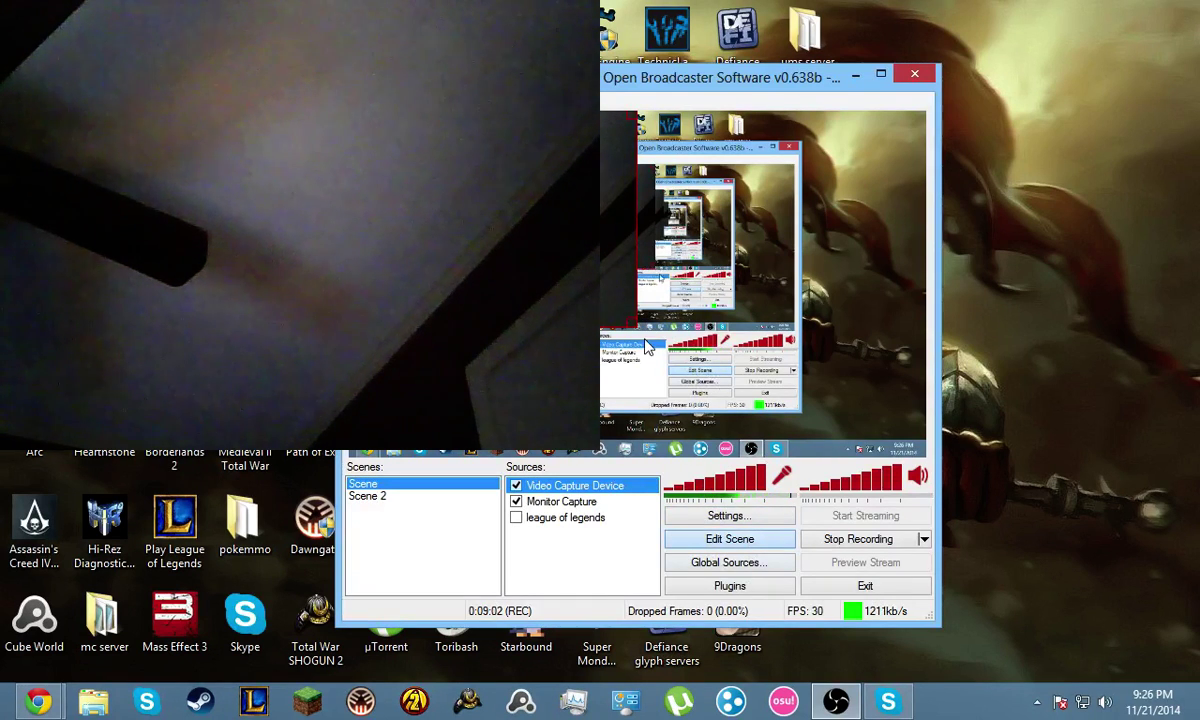
{"action": "left_click_drag", "start_coordinate": [632, 318], "coordinate": [870, 153]}
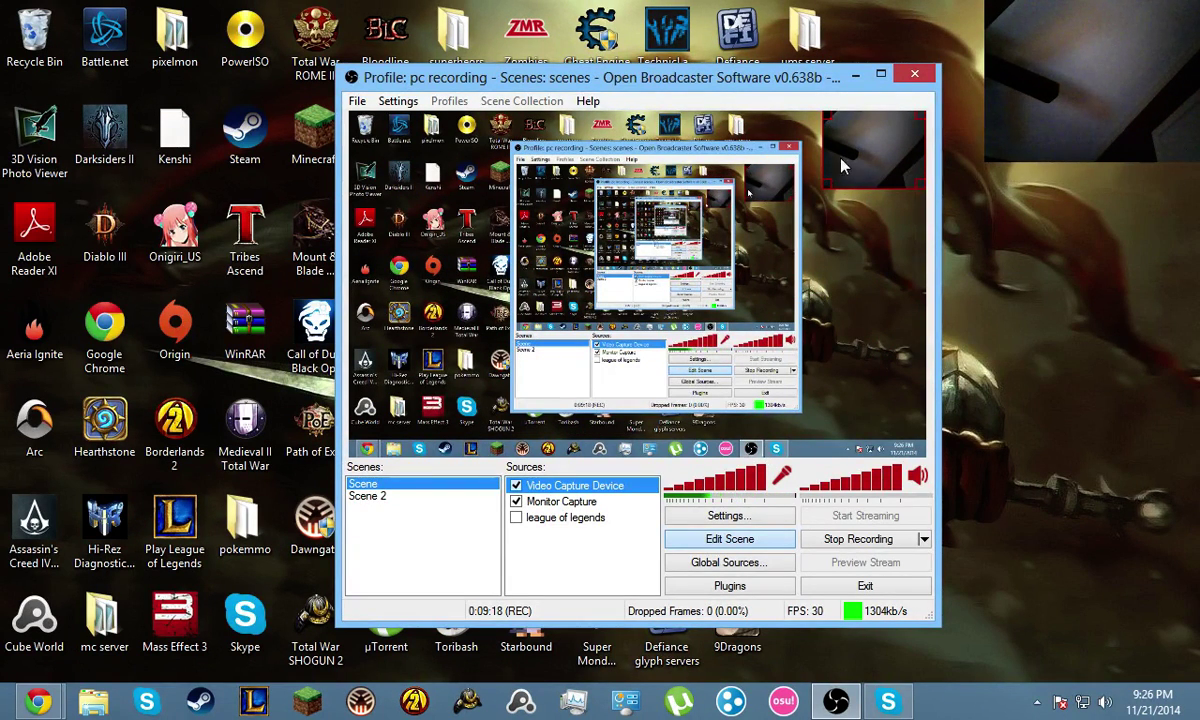
{"action": "left_click_drag", "start_coordinate": [823, 188], "coordinate": [805, 213]}
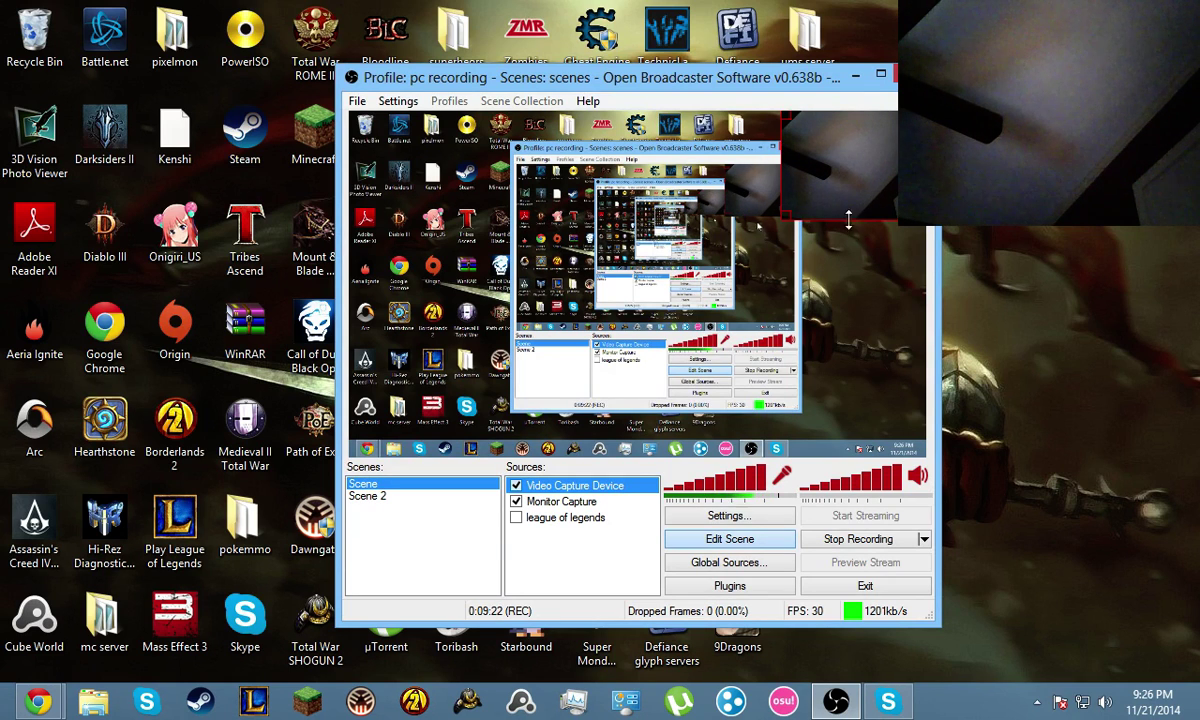
{"action": "left_click", "coordinate": [550, 501]}
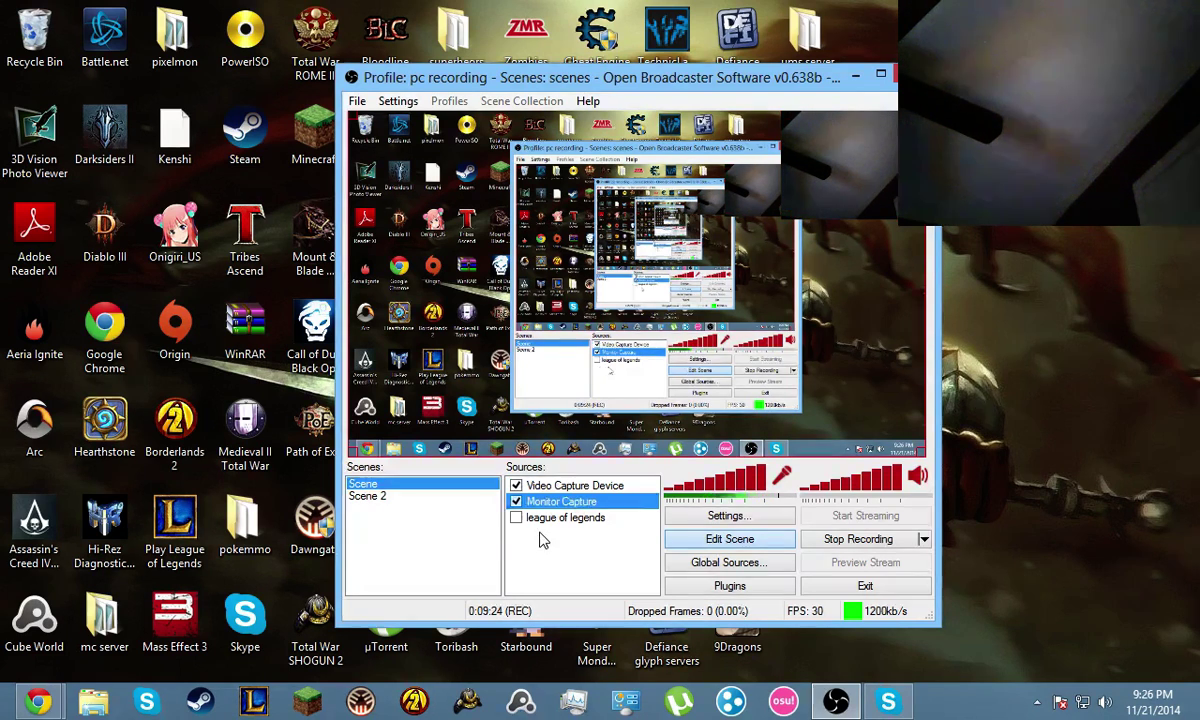
{"action": "left_click", "coordinate": [540, 540]}
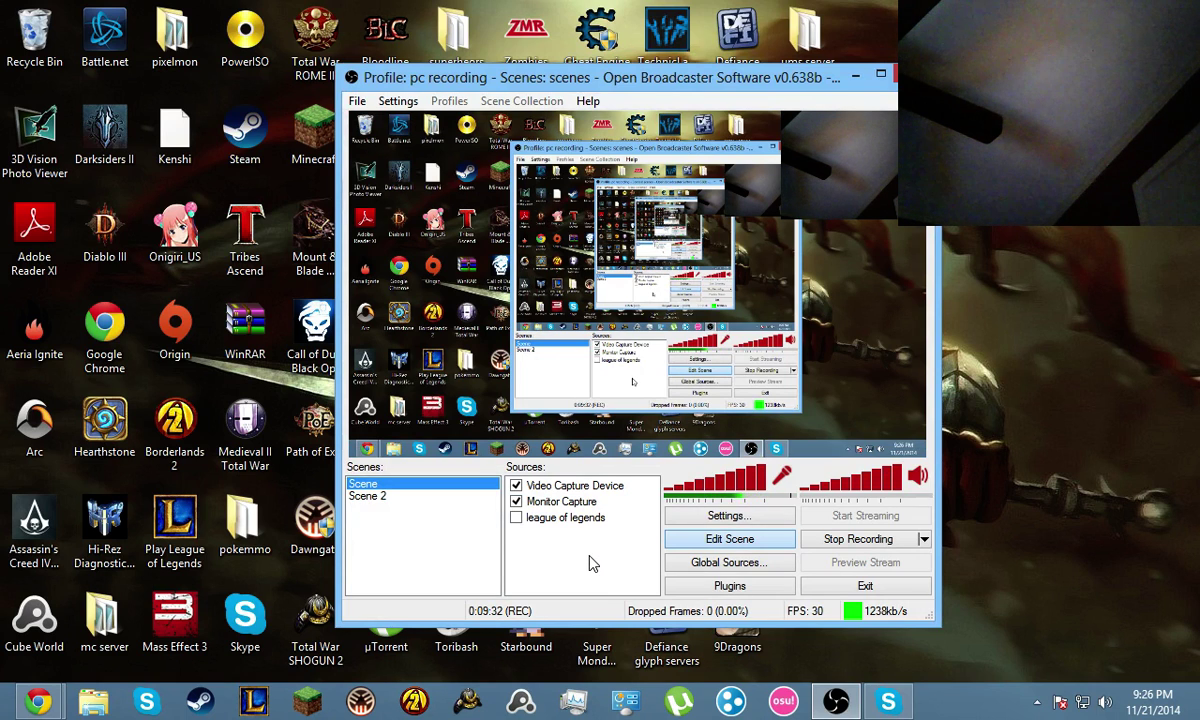
Remove Scene 2 from the scene list and return to the first scene
{"action": "left_click", "coordinate": [410, 499]}
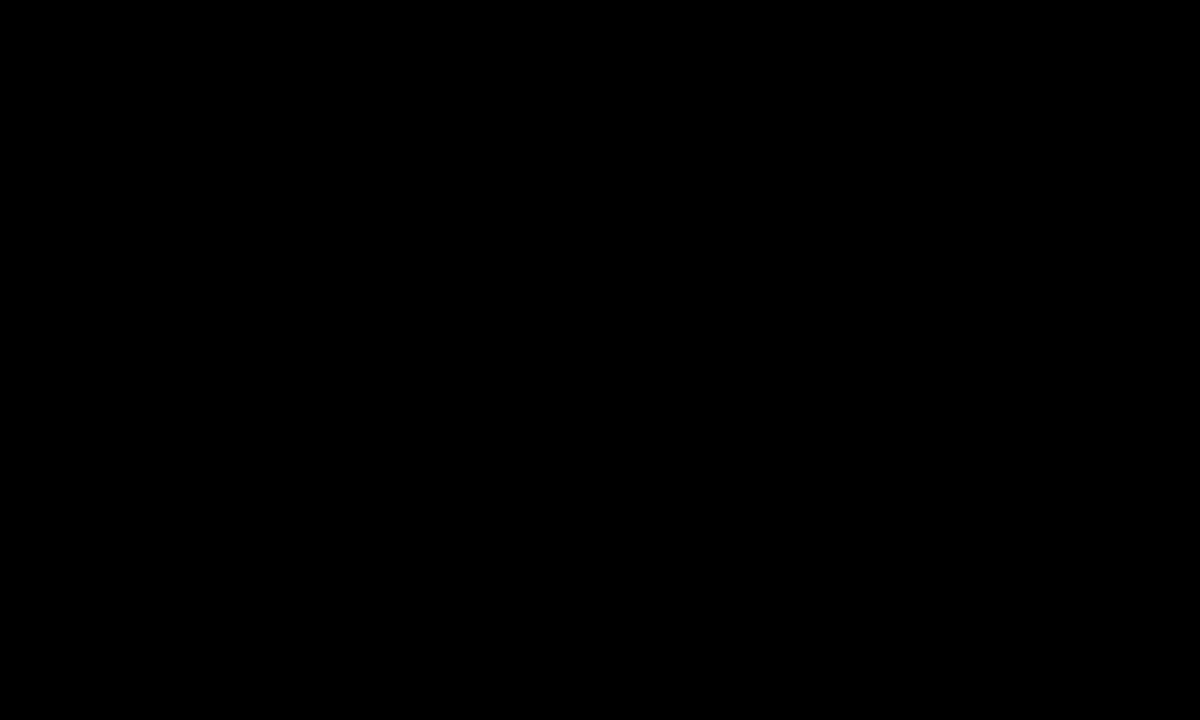
{"action": "left_click", "coordinate": [394, 484]}
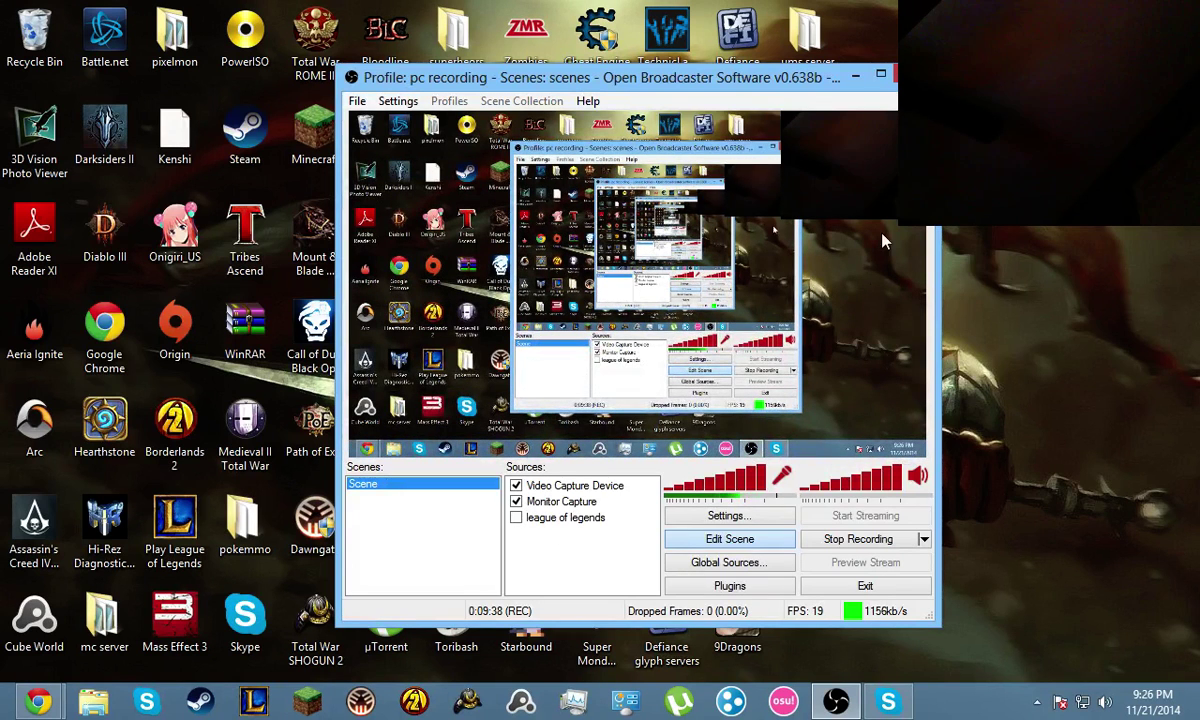
{"action": "left_click", "coordinate": [560, 501]}
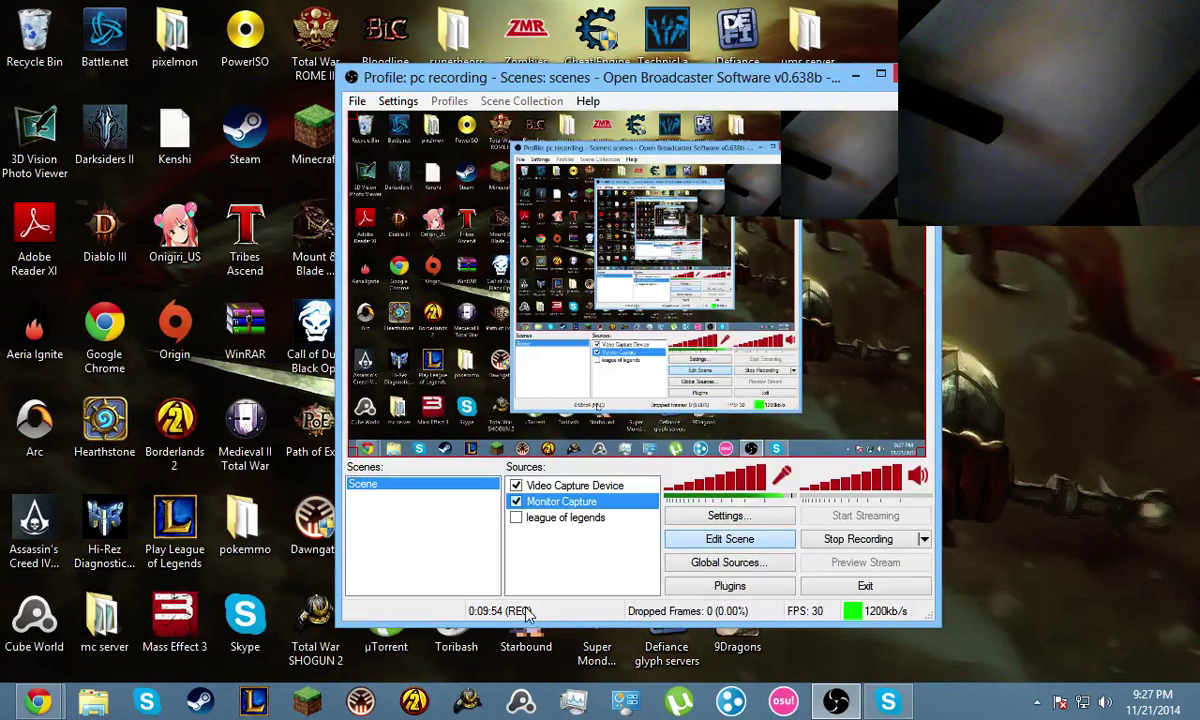
{"action": "left_click", "coordinate": [590, 548]}
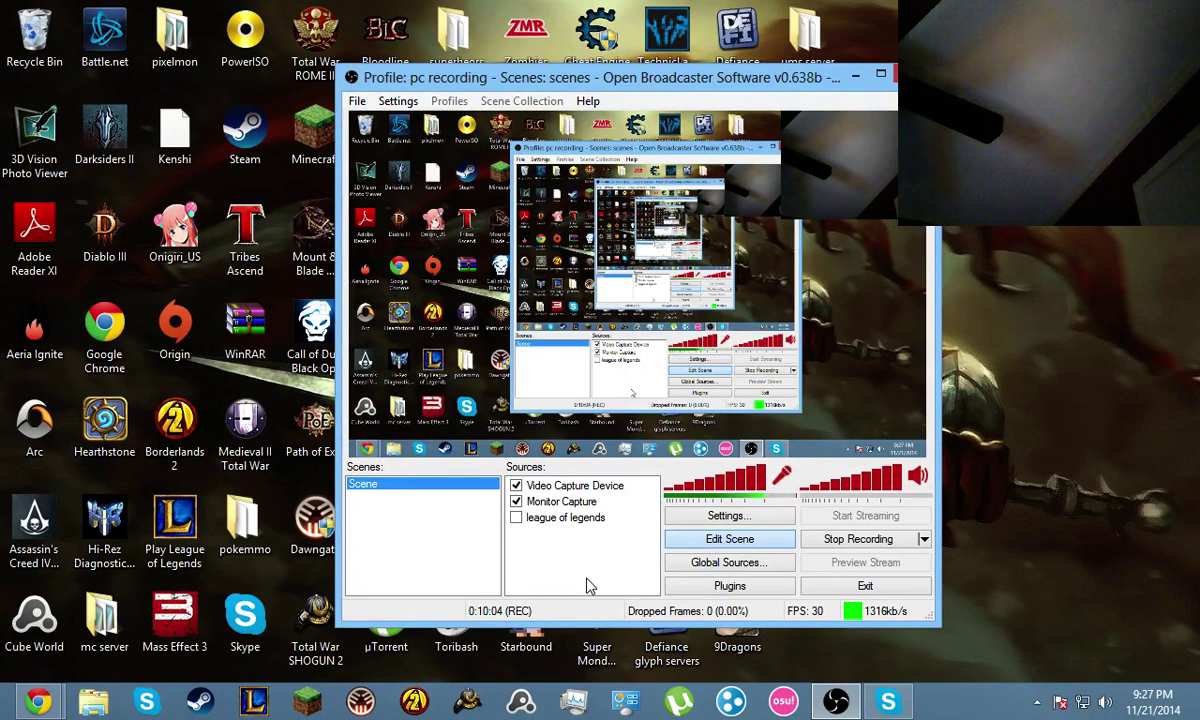
Open the program settings and review the General, Encoding and Broadcast Settings pages
{"action": "left_click", "coordinate": [783, 519]}
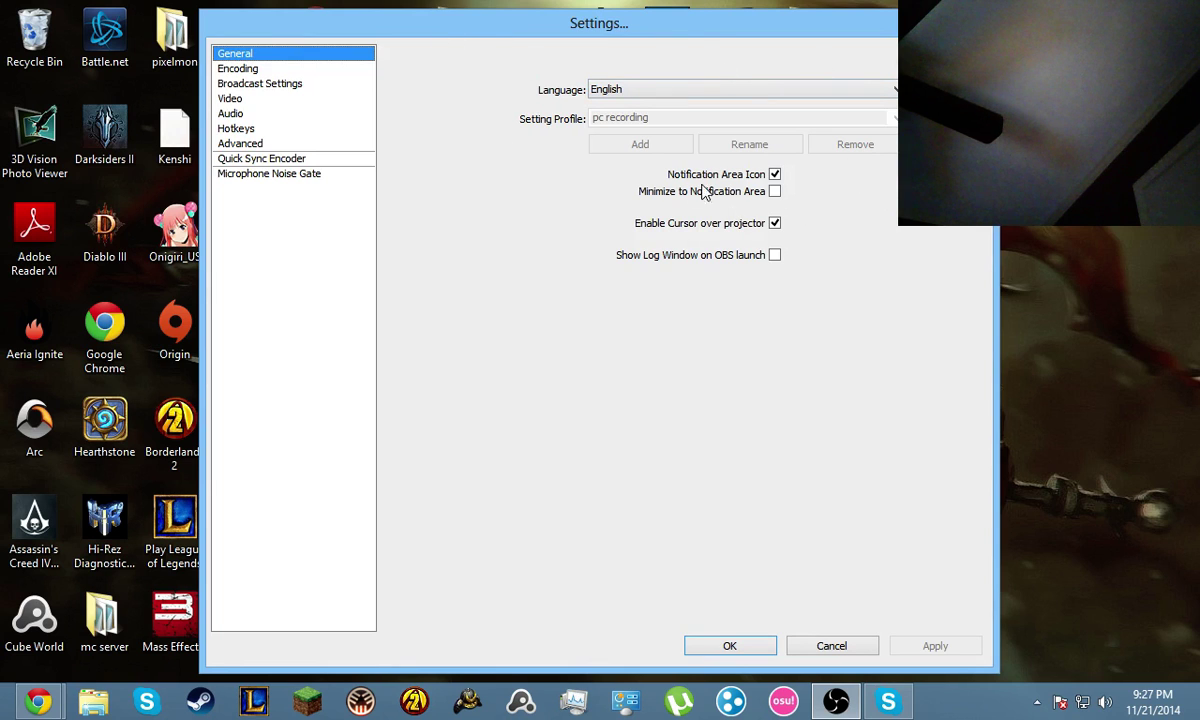
{"action": "left_click", "coordinate": [257, 69]}
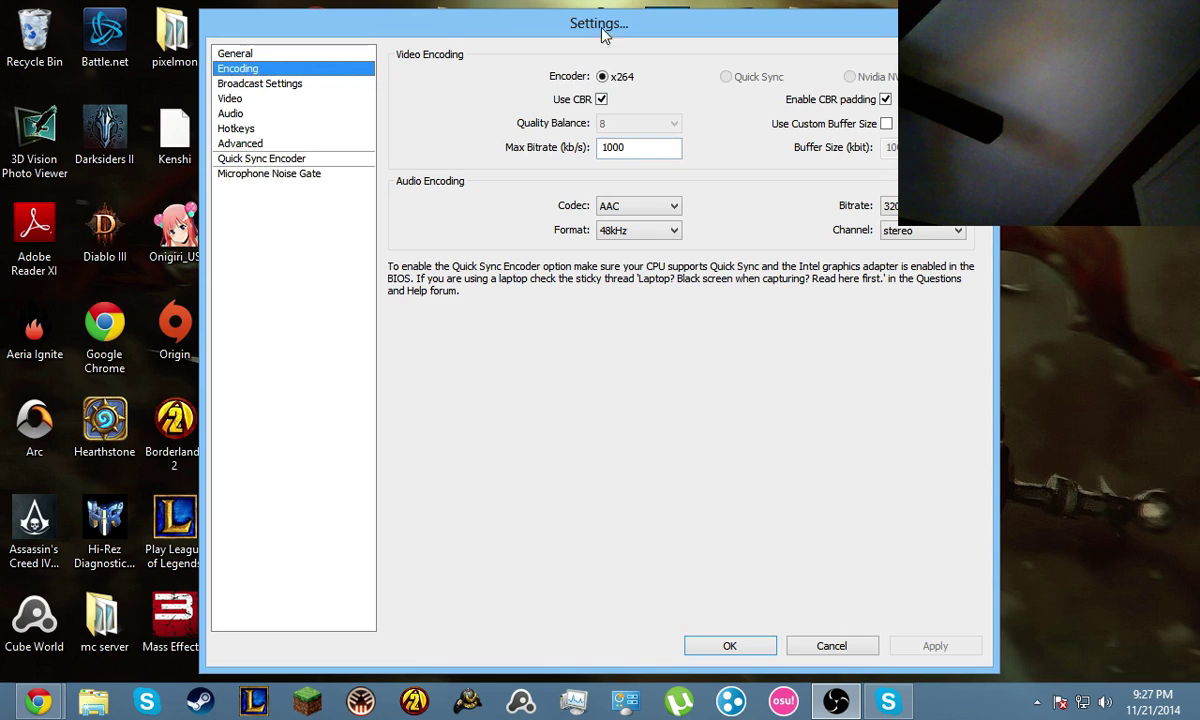
{"action": "left_click", "coordinate": [278, 86]}
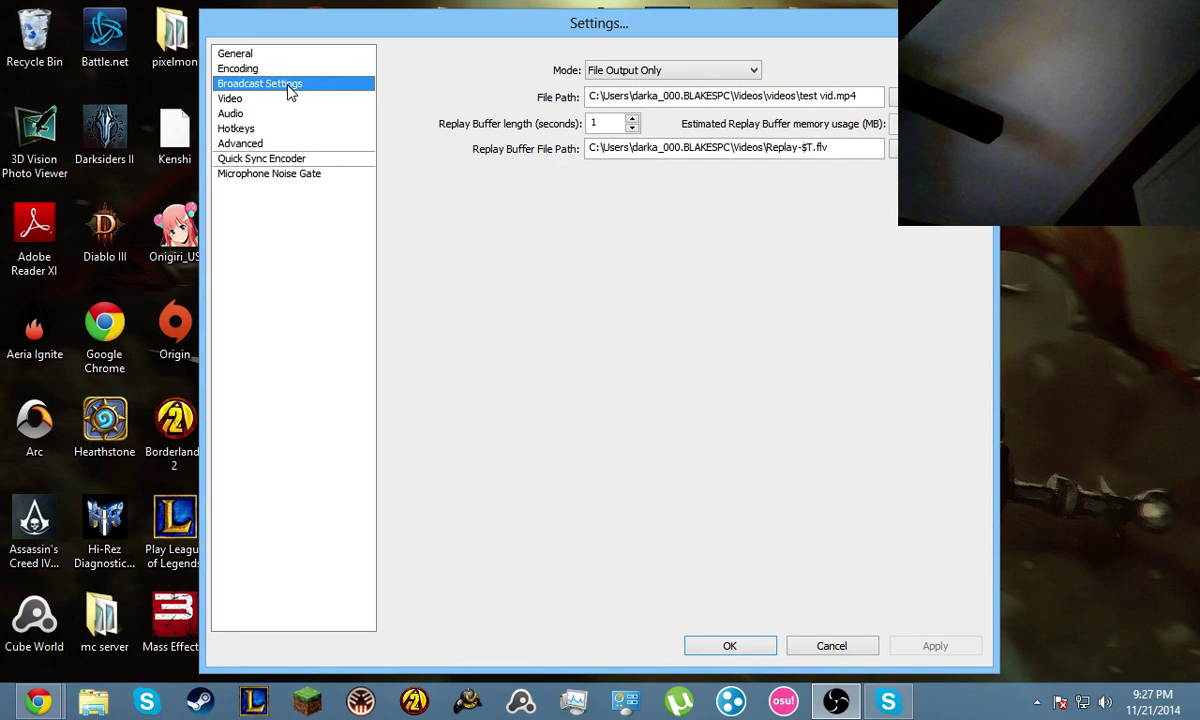
Switch the broadcast mode to Live Stream to view its options, and set it back to File Output Only
{"action": "left_click", "coordinate": [620, 72]}
{"action": "left_click", "coordinate": [620, 87]}
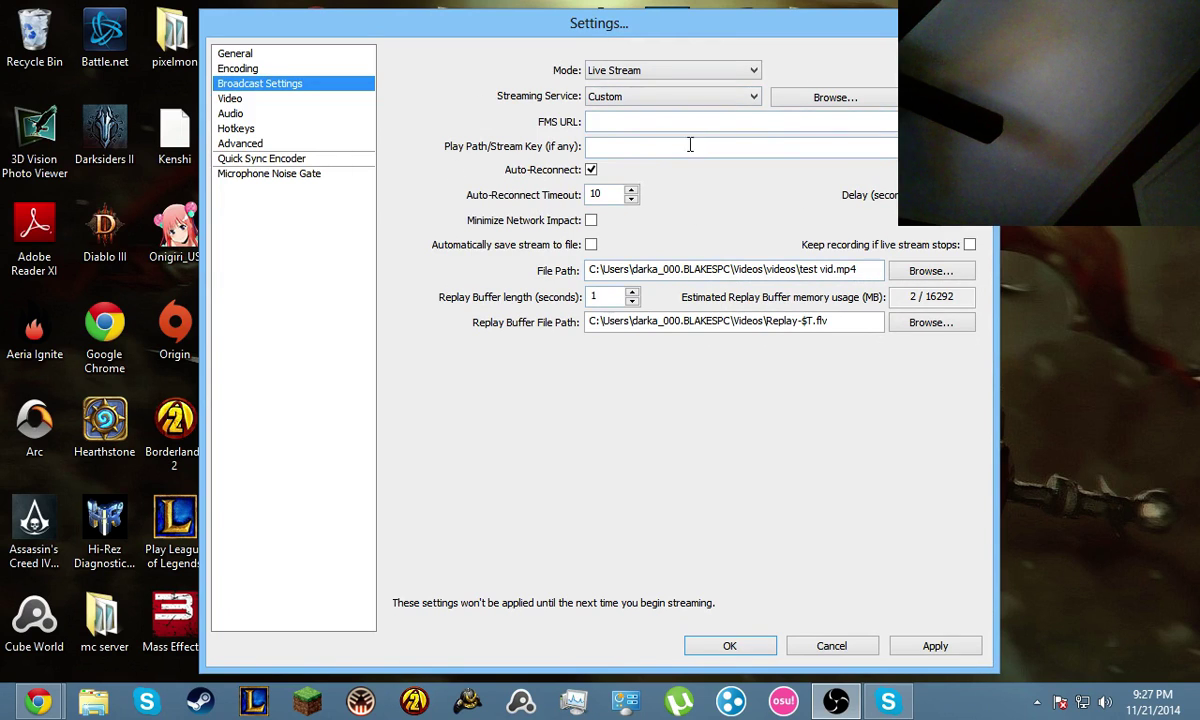
{"action": "left_click", "coordinate": [733, 69]}
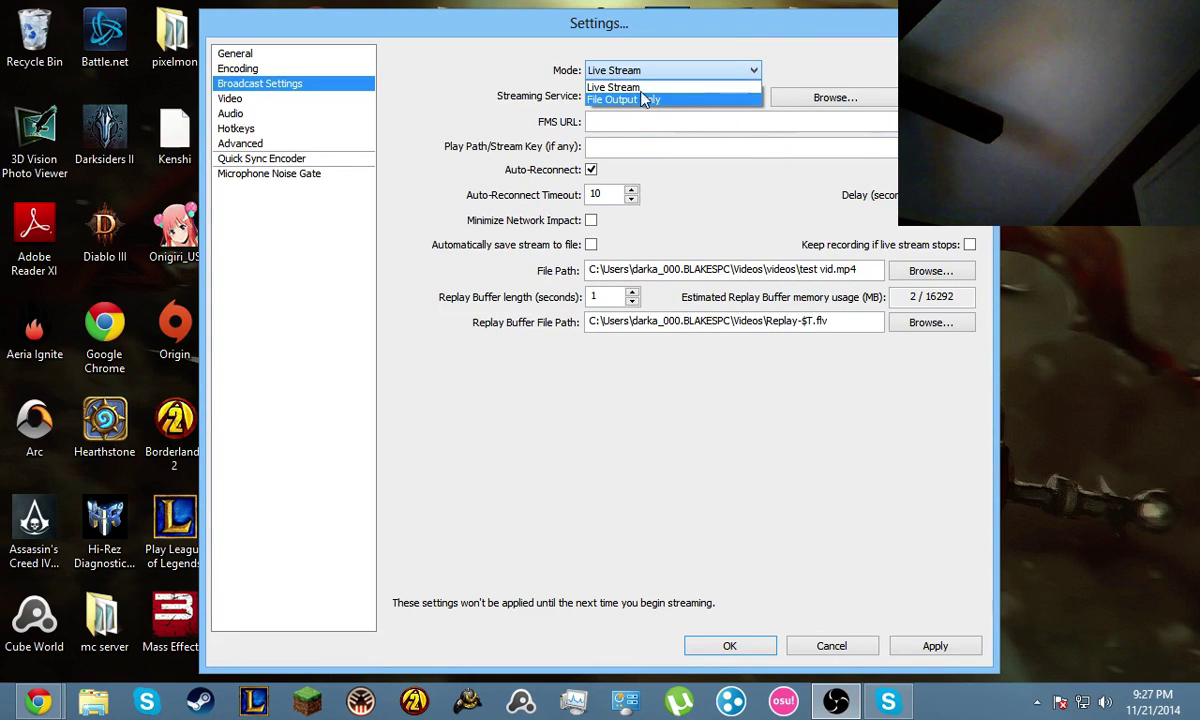
{"action": "left_click", "coordinate": [610, 99]}
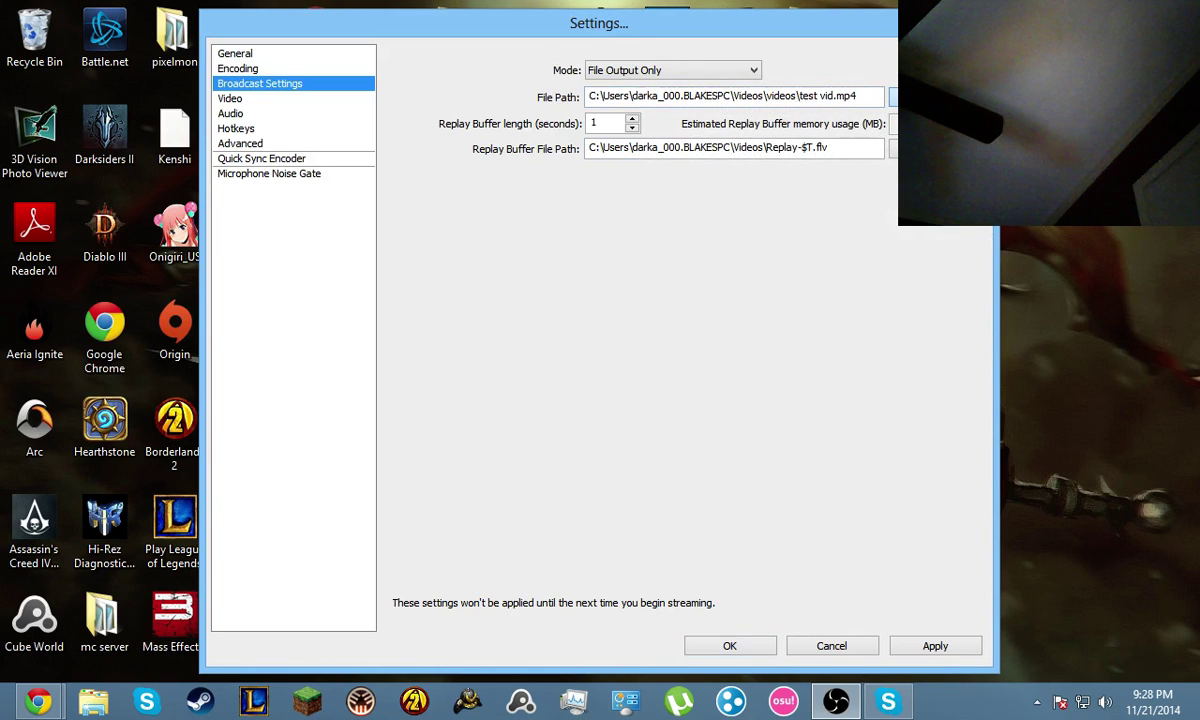
Browse for the recording's file path, enter the file name tutorial in the videos folder, and cancel the selection
{"action": "left_click", "coordinate": [893, 96]}
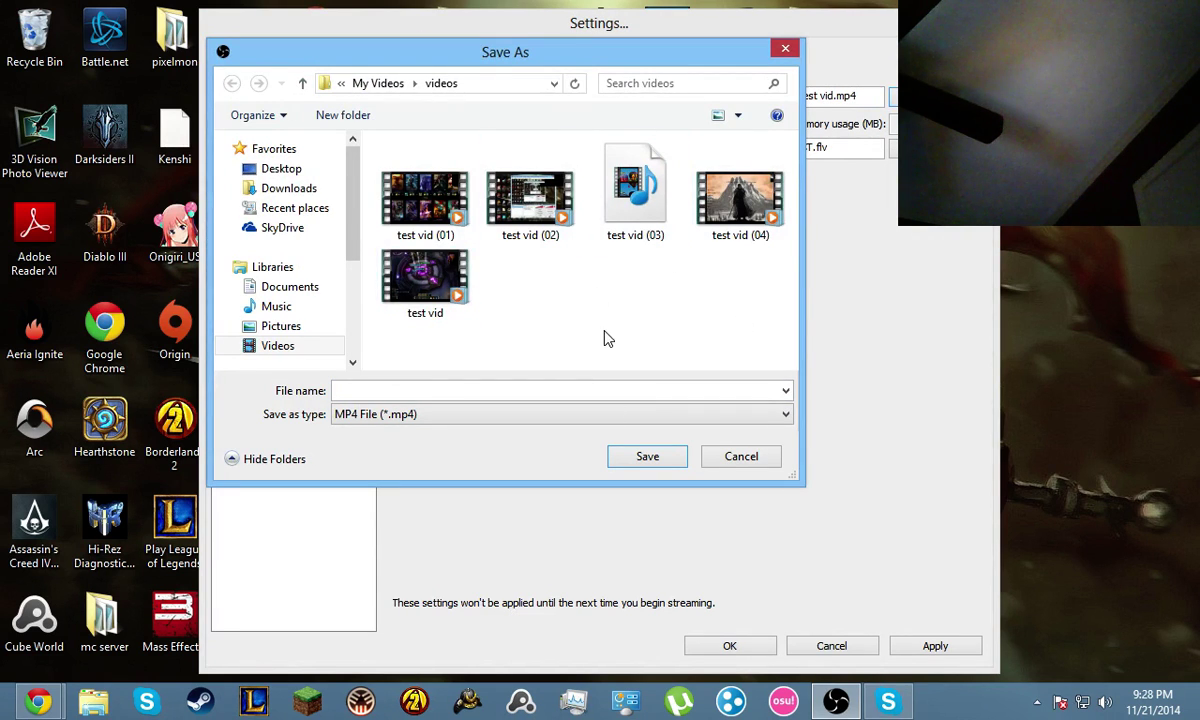
{"action": "left_click", "coordinate": [405, 391]}
{"action": "left_click", "coordinate": [500, 390]}
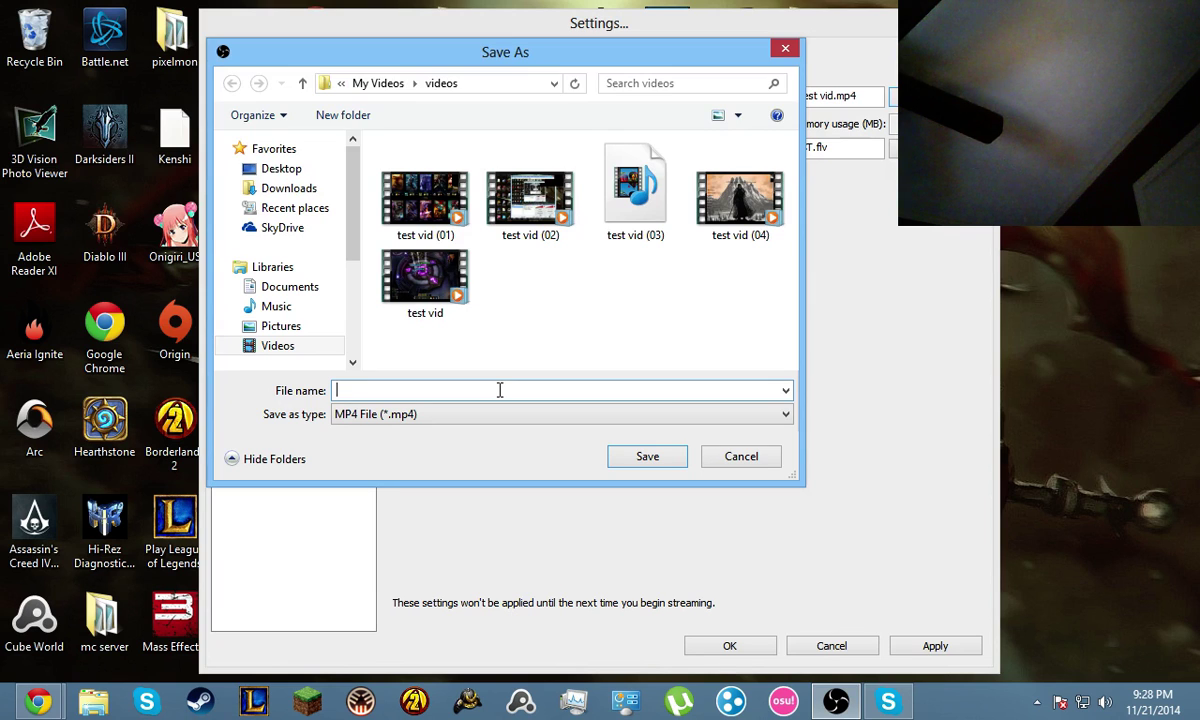
{"action": "type", "text": "tutorial"}
{"action": "left_click", "coordinate": [710, 457]}
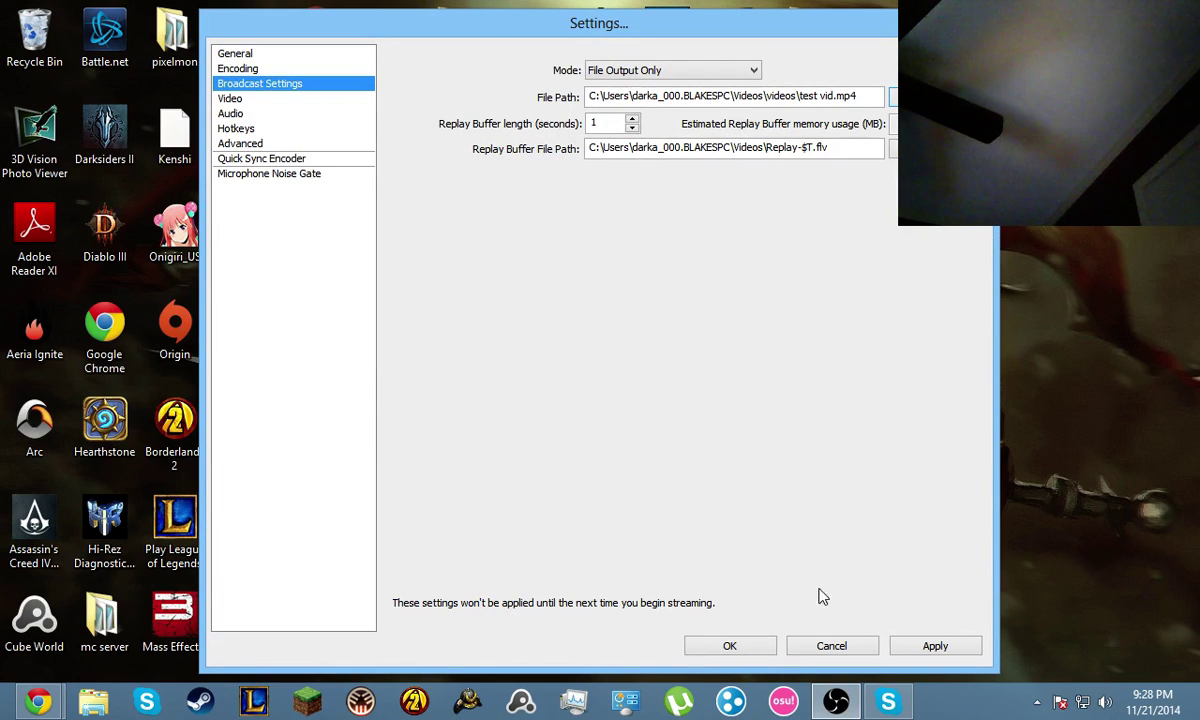
Switch to Skype, minimize its window again, and decline the incoming call
{"action": "left_click", "coordinate": [890, 702]}
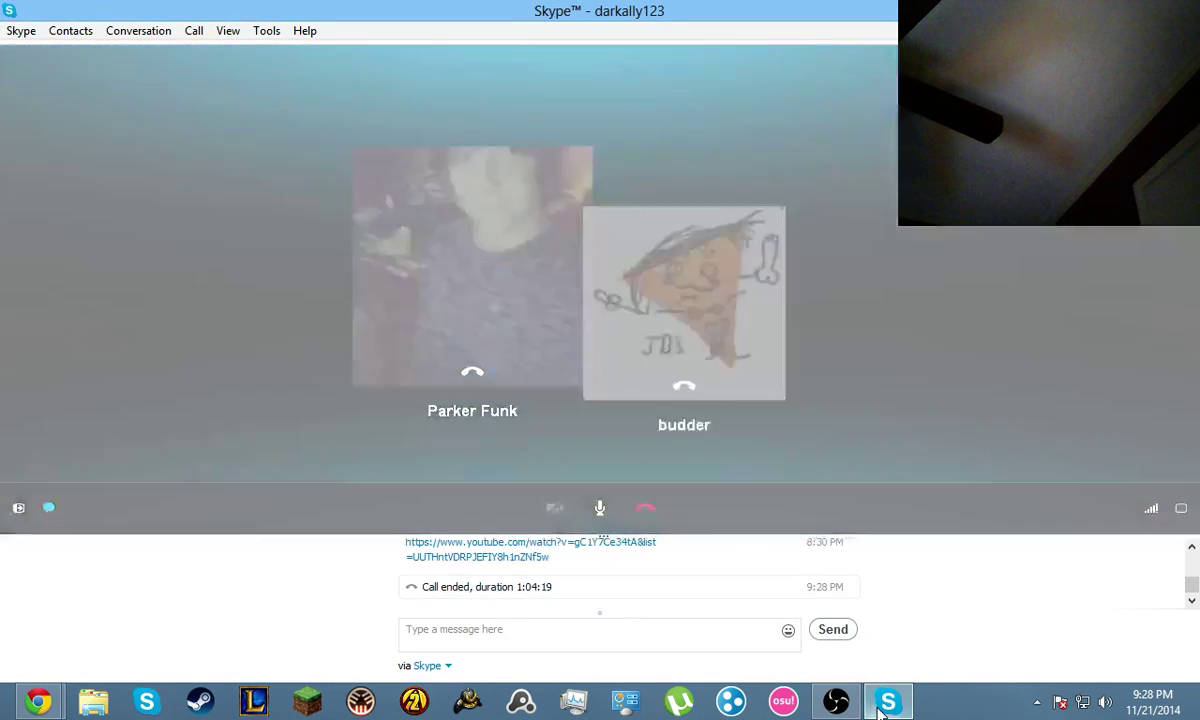
{"action": "left_click", "coordinate": [881, 708]}
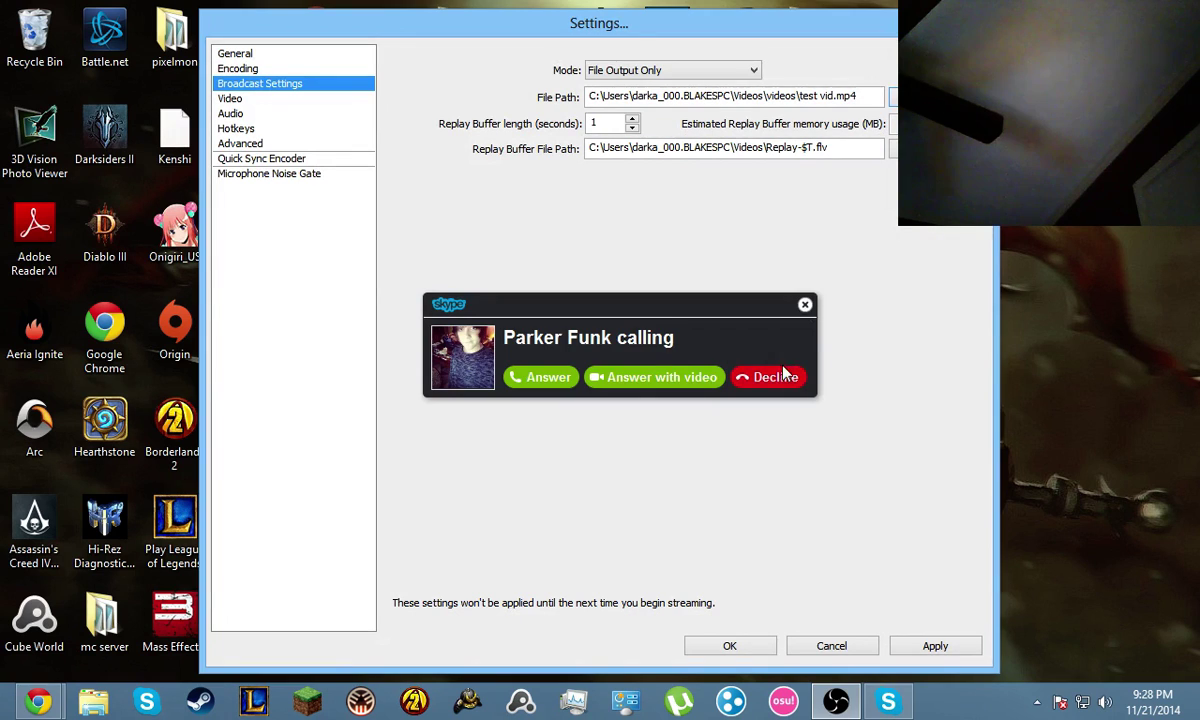
{"action": "left_click", "coordinate": [775, 377]}
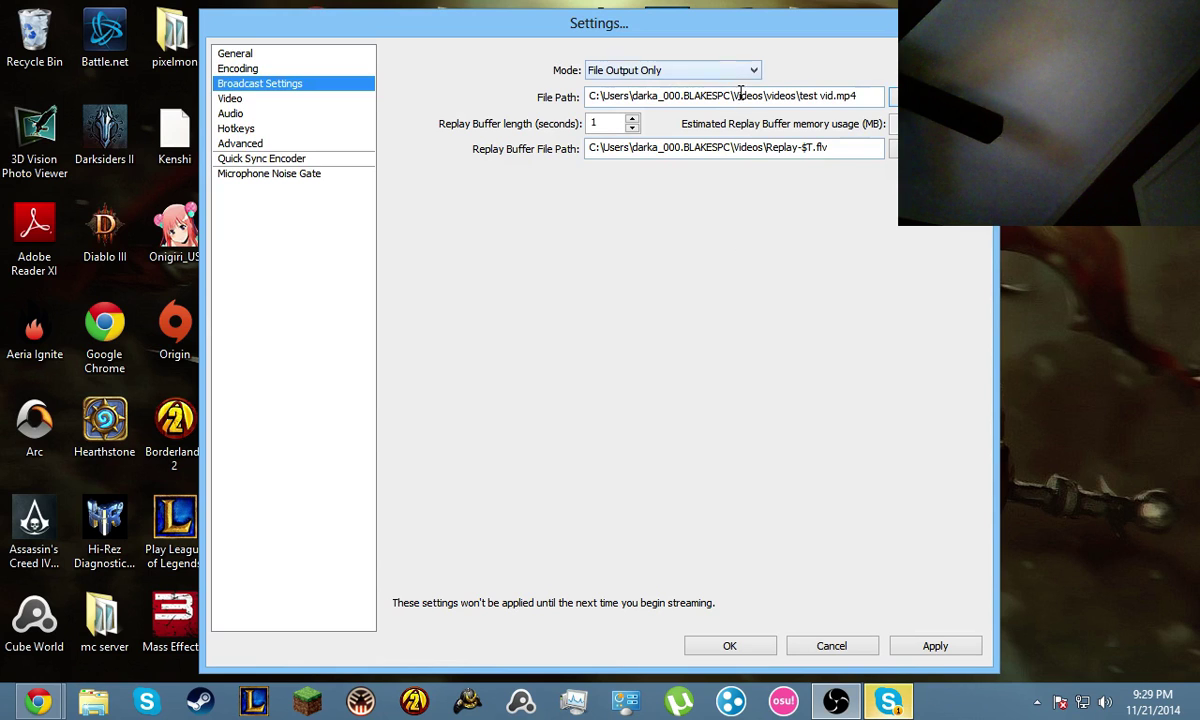
Go to the Video settings, saving and applying the broadcast settings
{"action": "mouse_move", "coordinate": [815, 115]}
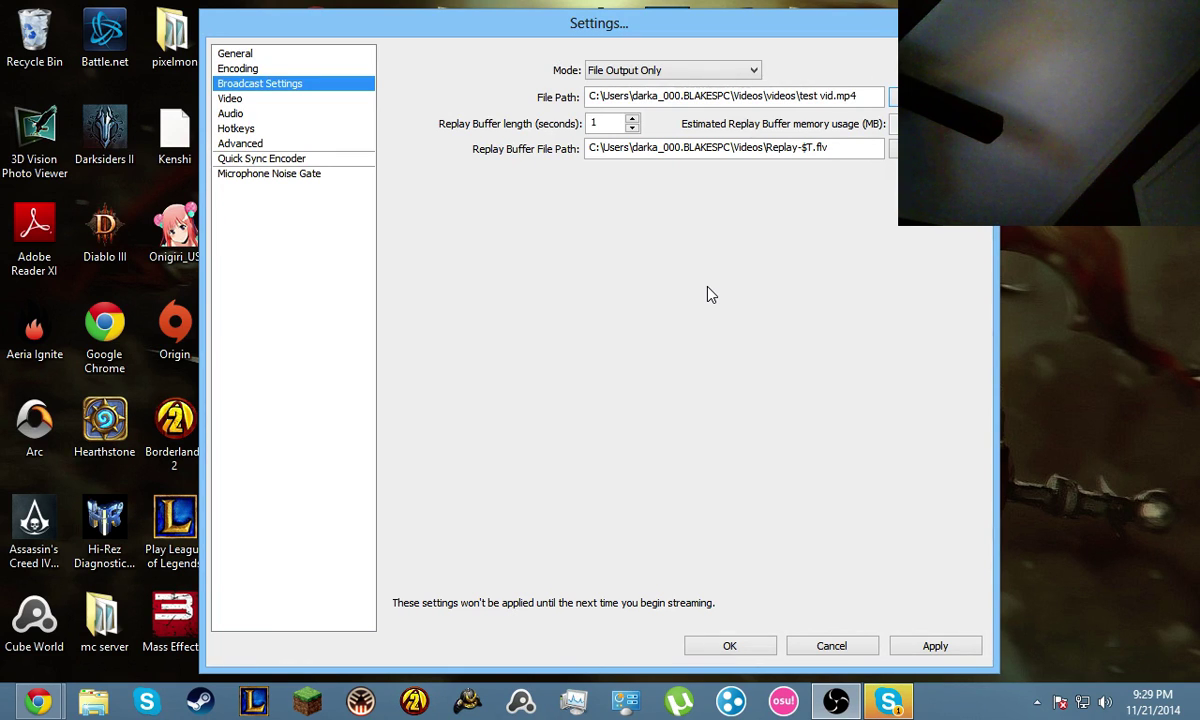
{"action": "left_click", "coordinate": [281, 104]}
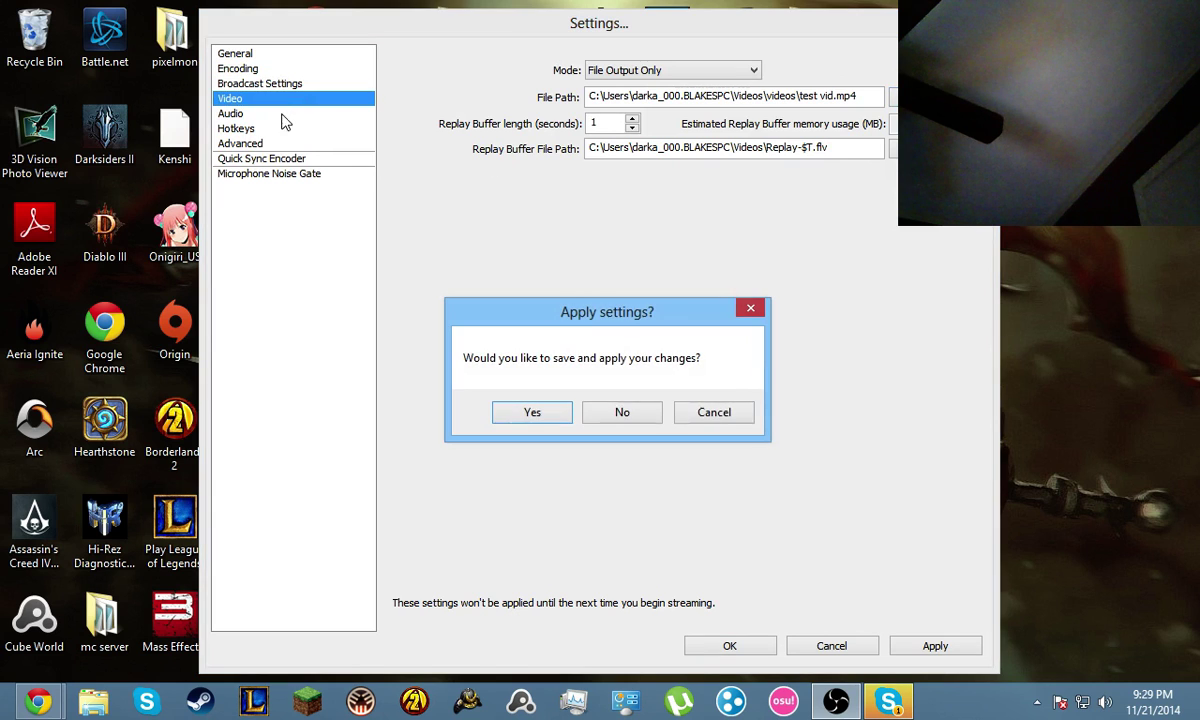
{"action": "left_click", "coordinate": [540, 415]}
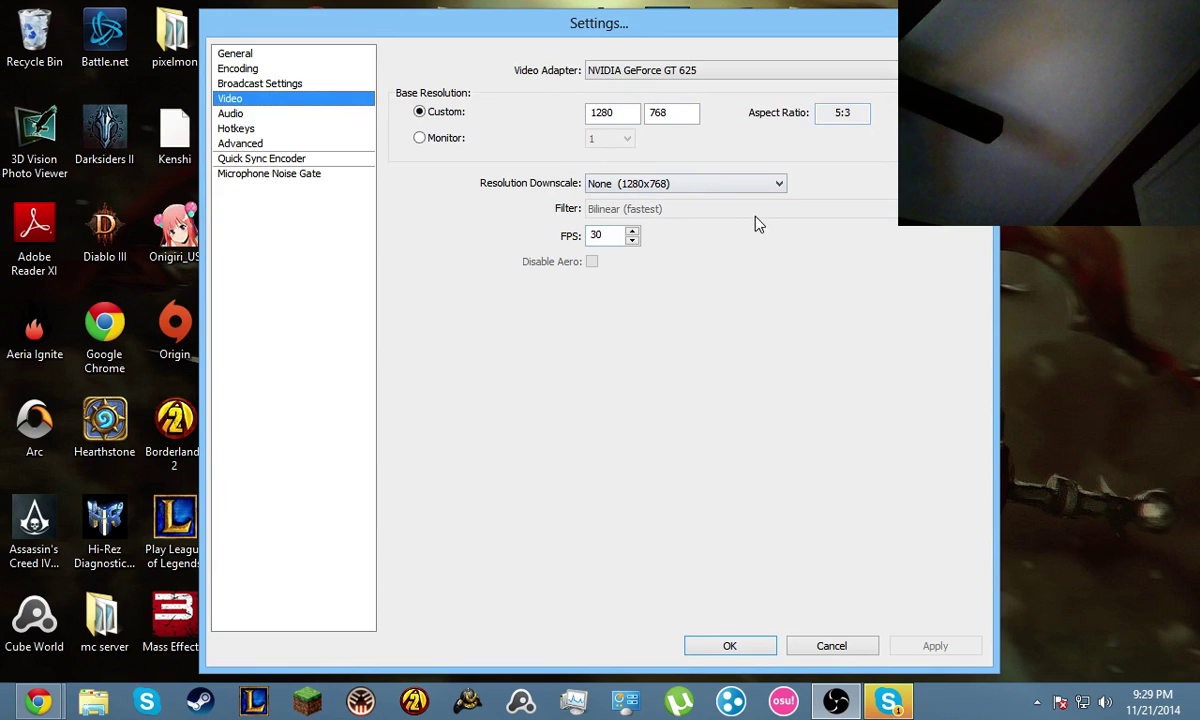
Highlight the custom base resolution width, and view the monitor's available resolutions in the Windows Screen Resolution settings
{"action": "left_click", "coordinate": [627, 111]}
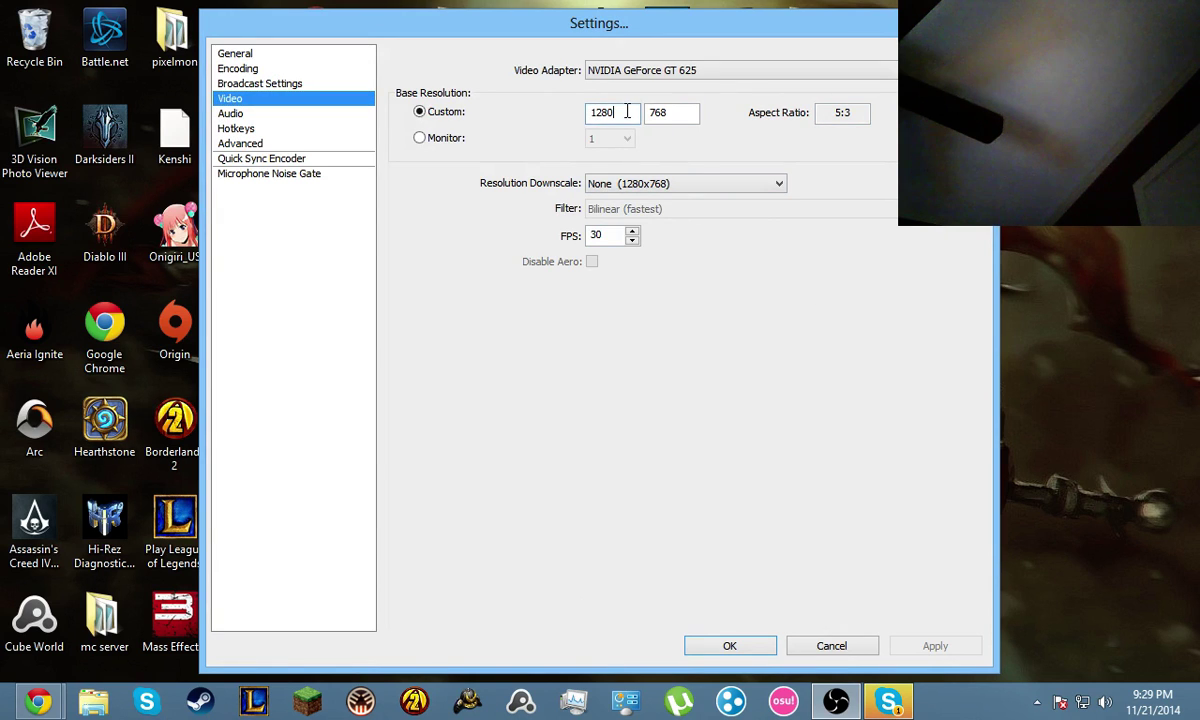
{"action": "left_click_drag", "start_coordinate": [627, 111], "coordinate": [563, 118]}
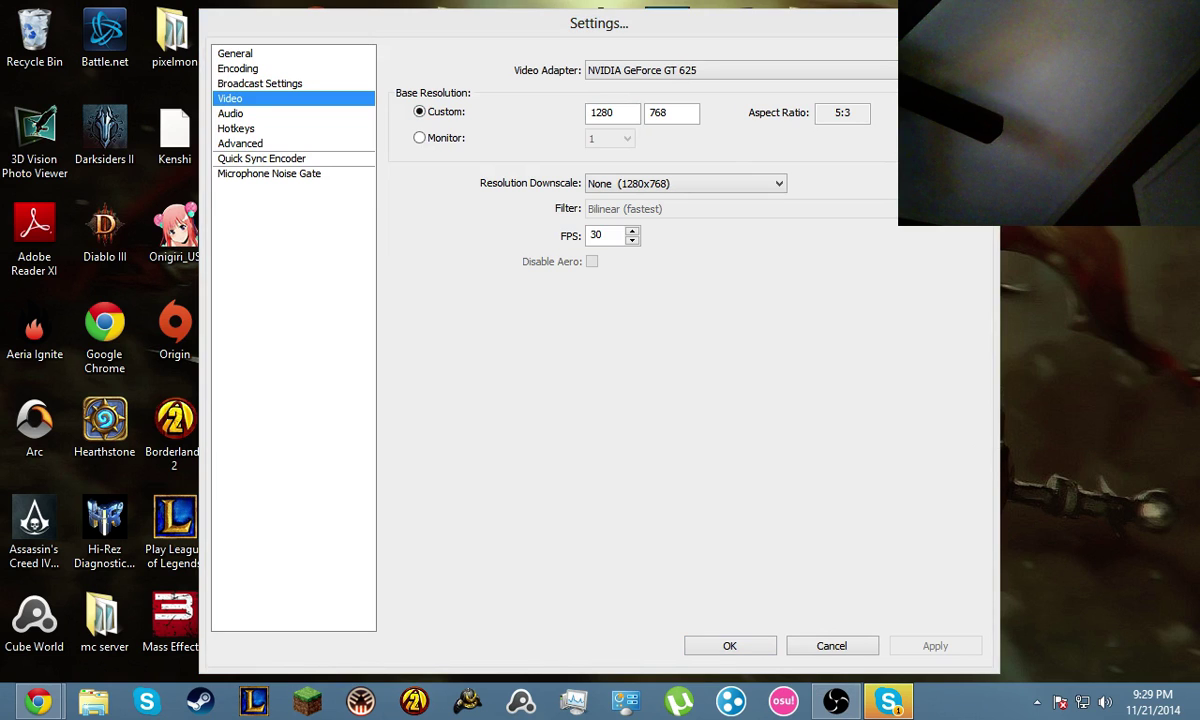
{"action": "right_click", "coordinate": [980, 180]}
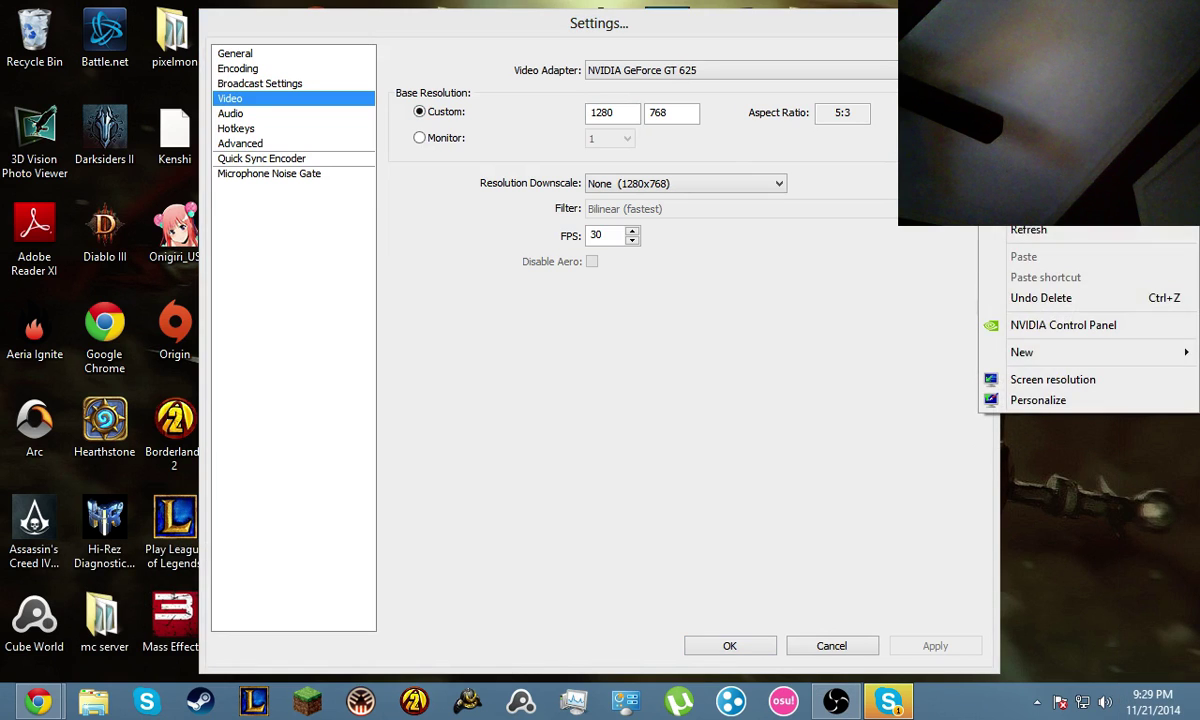
{"action": "left_click", "coordinate": [1074, 387]}
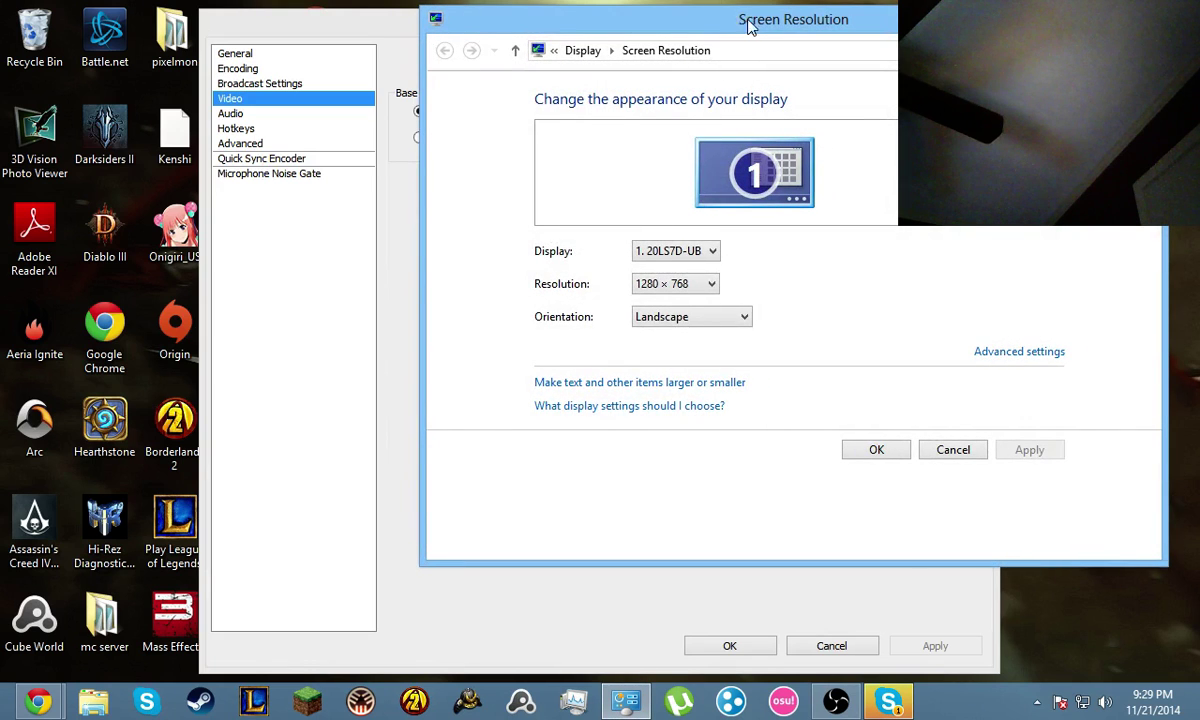
{"action": "left_click", "coordinate": [800, 291]}
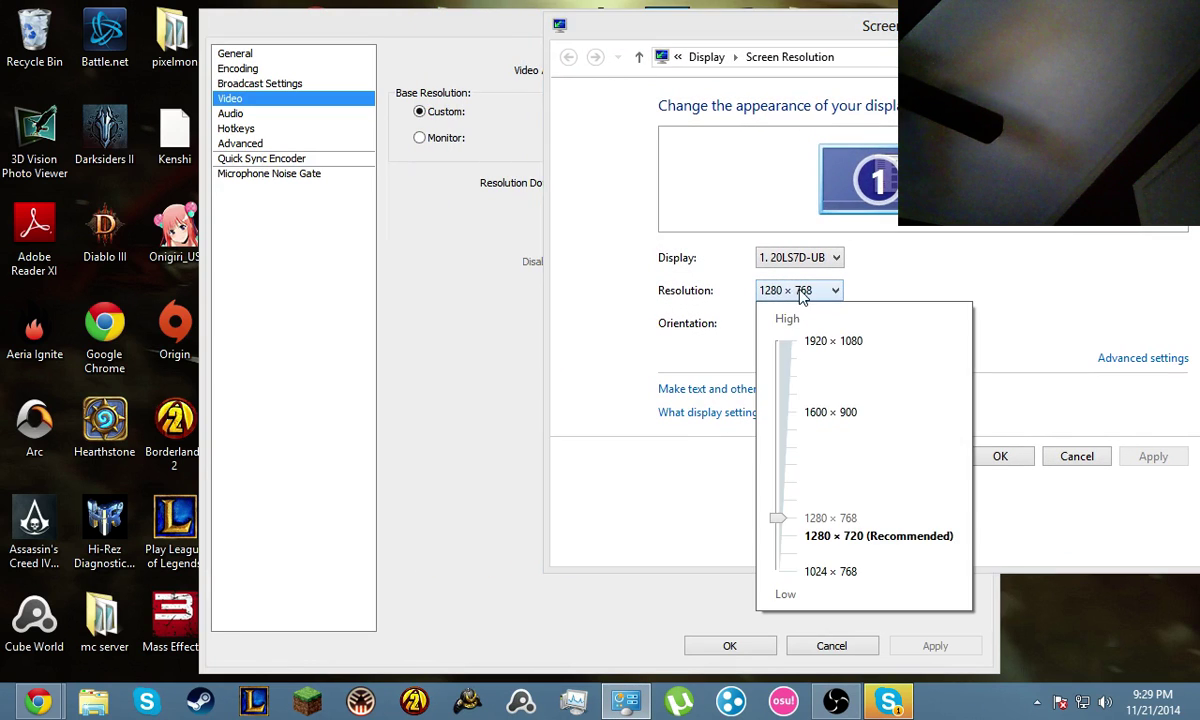
{"action": "left_click", "coordinate": [800, 291]}
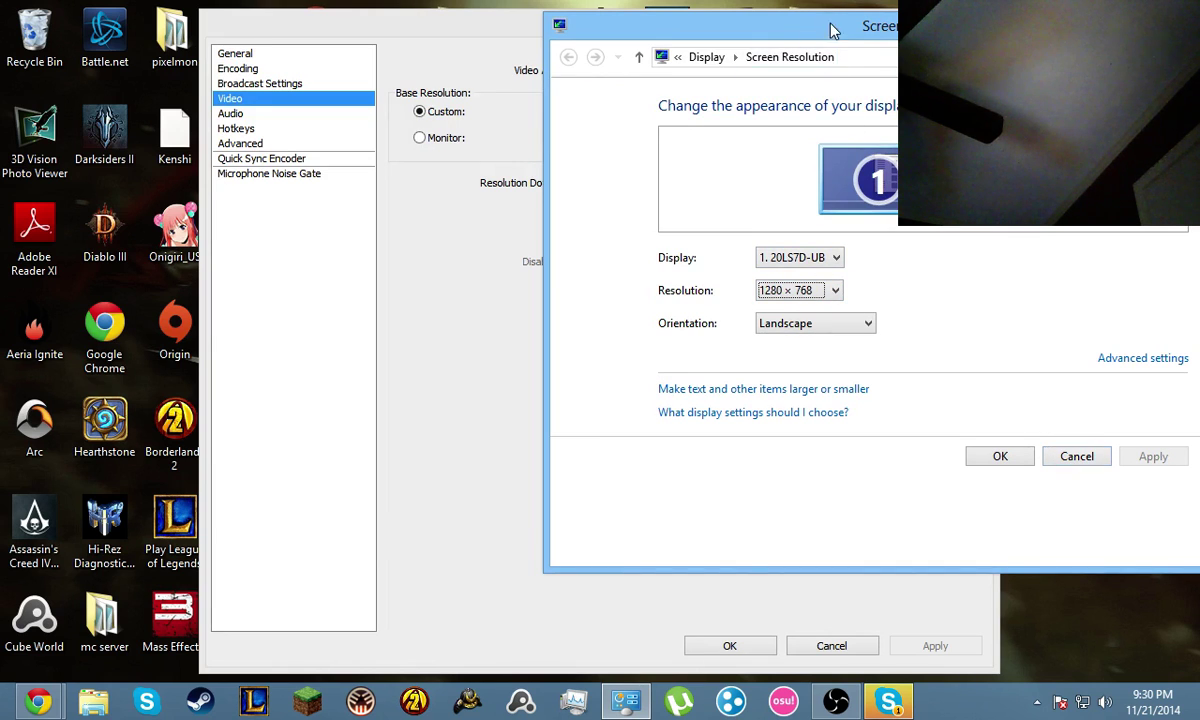
Compare the custom base resolution width with the Windows display resolution, and close the Screen Resolution window without changes
{"action": "left_click", "coordinate": [432, 266]}
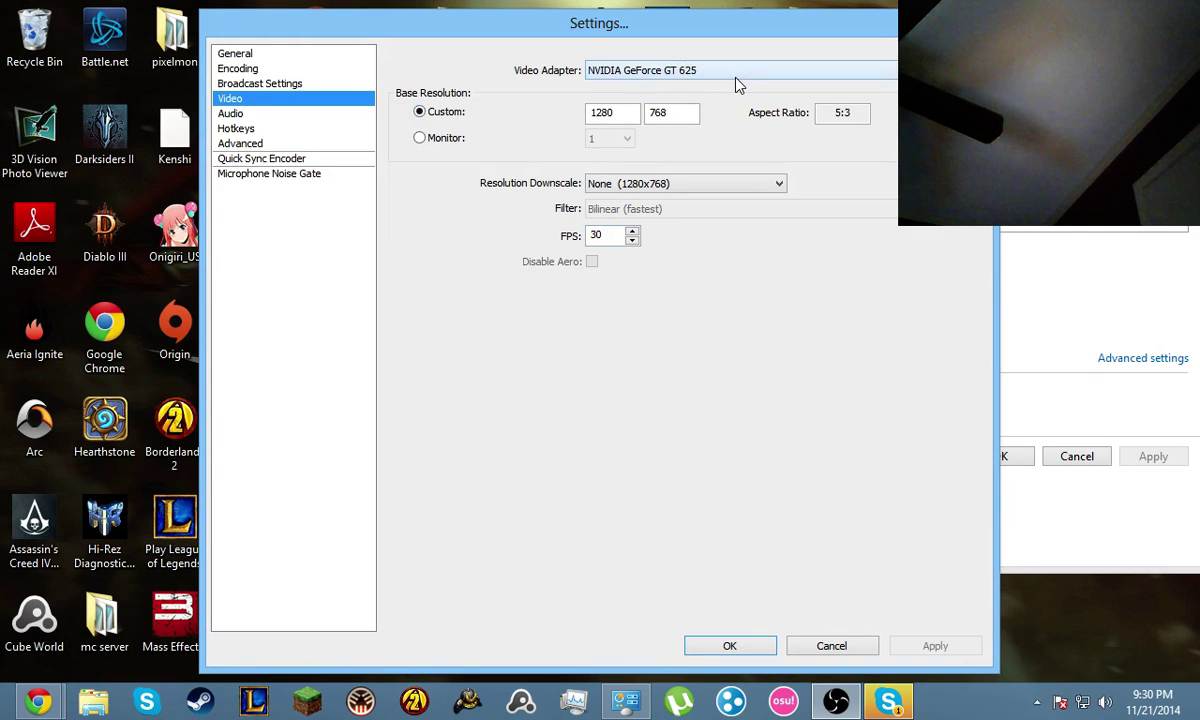
{"action": "left_click_drag", "start_coordinate": [630, 112], "coordinate": [537, 137]}
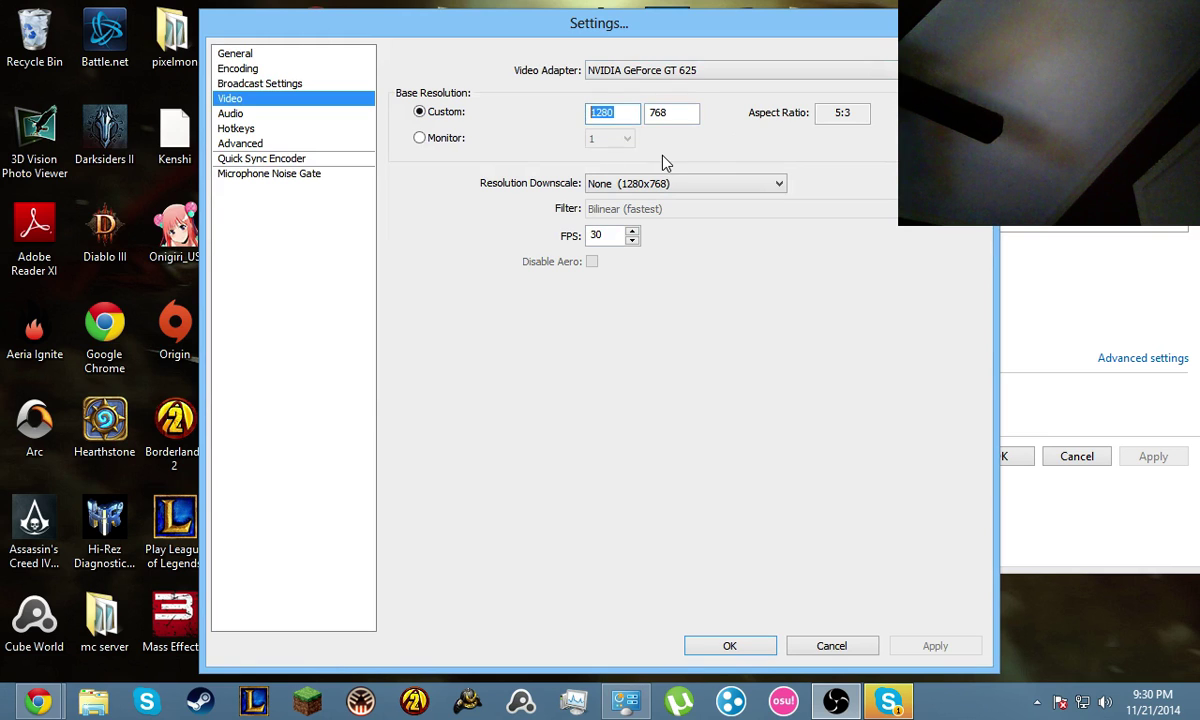
{"action": "left_click", "coordinate": [632, 118]}
{"action": "left_click", "coordinate": [1022, 302]}
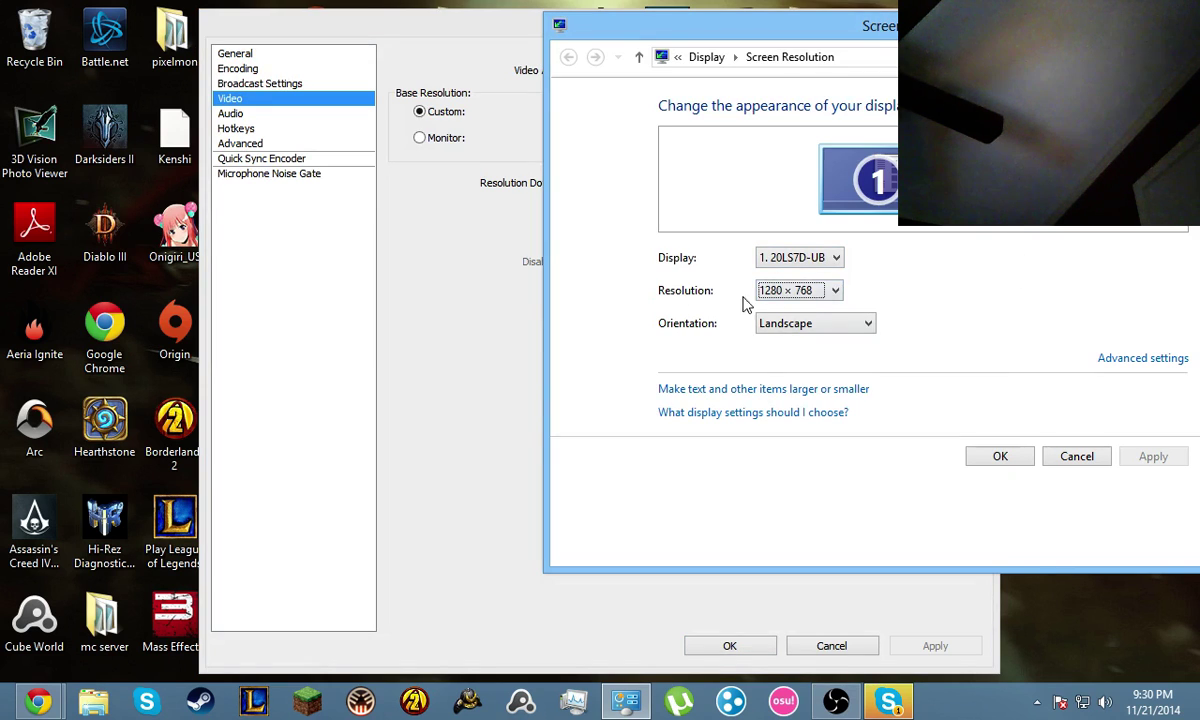
{"action": "left_click", "coordinate": [481, 357]}
{"action": "left_click", "coordinate": [638, 118]}
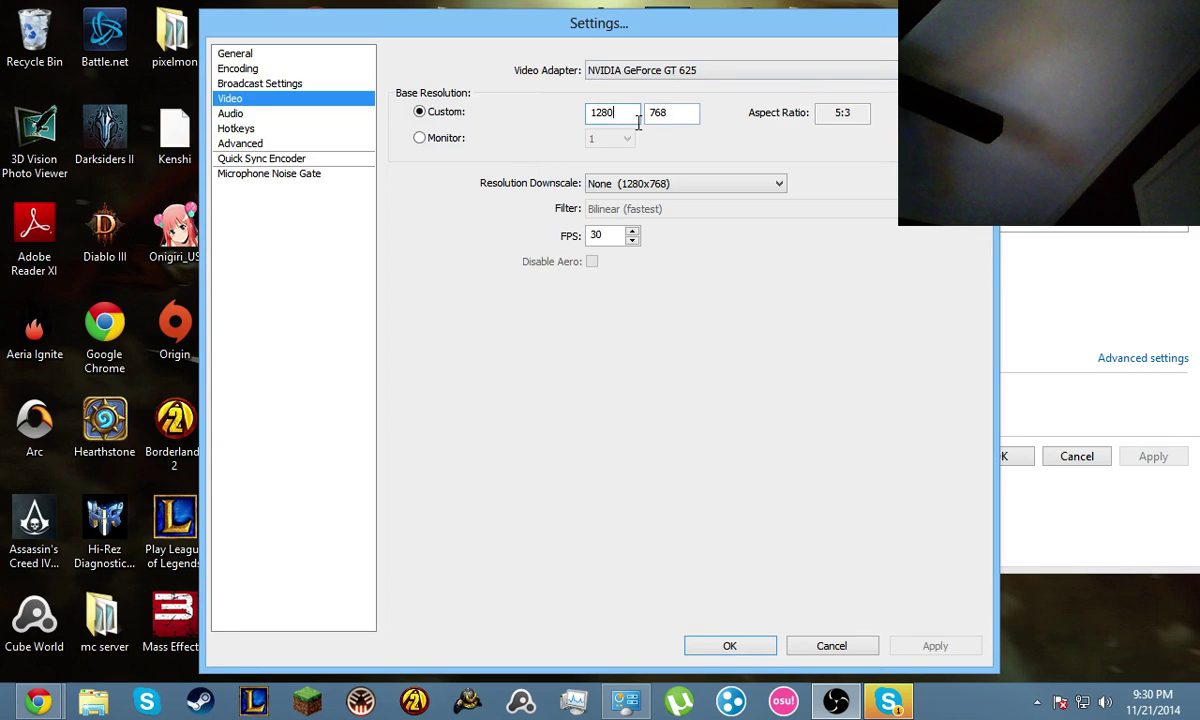
{"action": "left_click", "coordinate": [1085, 522]}
{"action": "left_click", "coordinate": [1076, 456]}
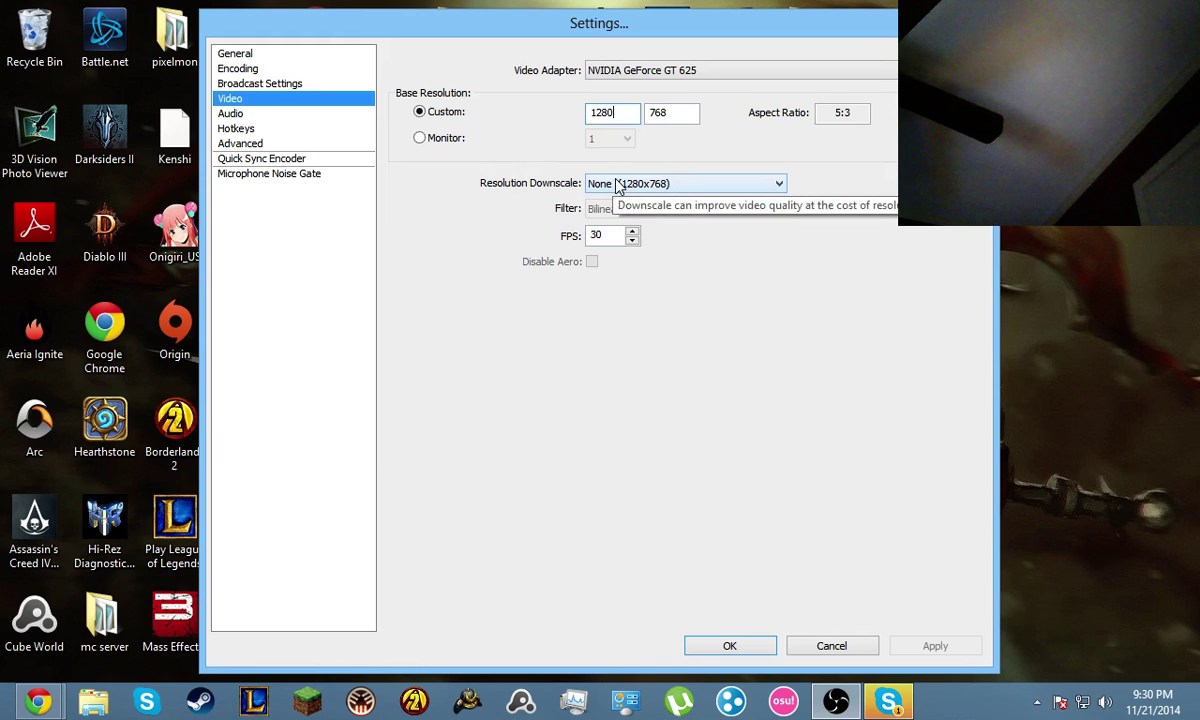
Examine the custom base resolution height and the FPS value in the Video settings
{"action": "left_click", "coordinate": [673, 112]}
{"action": "left_click_drag", "start_coordinate": [686, 112], "coordinate": [490, 122]}
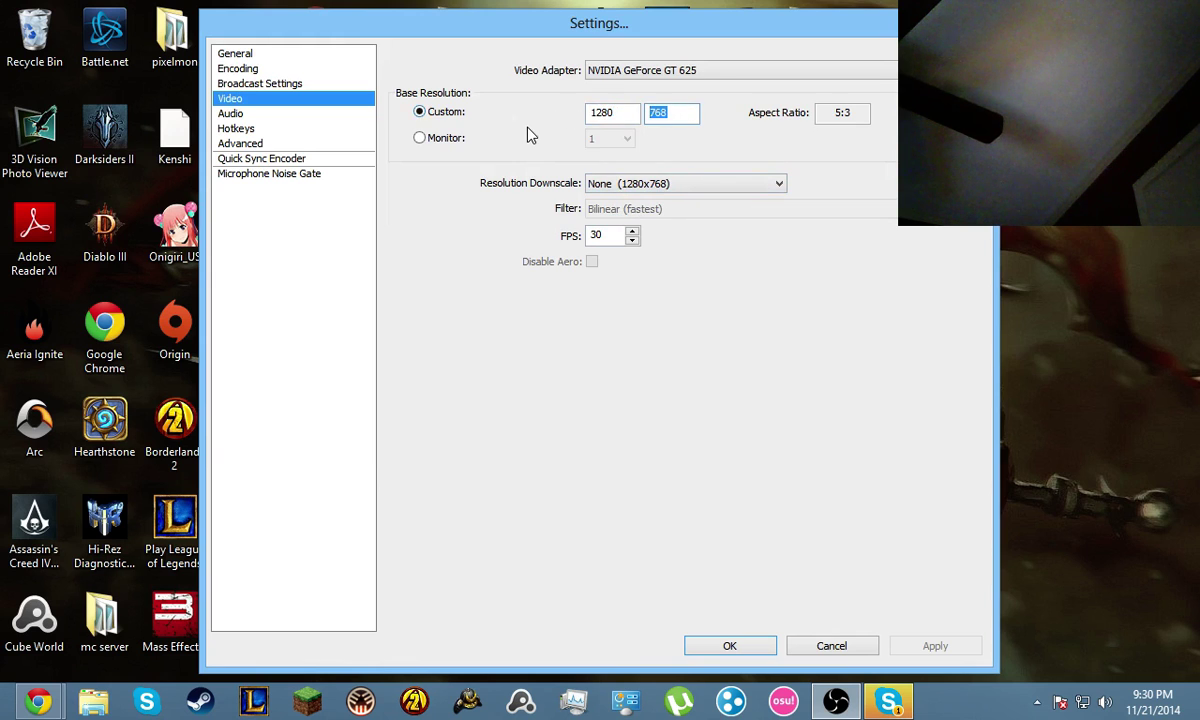
{"action": "left_click", "coordinate": [682, 115]}
{"action": "left_click", "coordinate": [620, 236]}
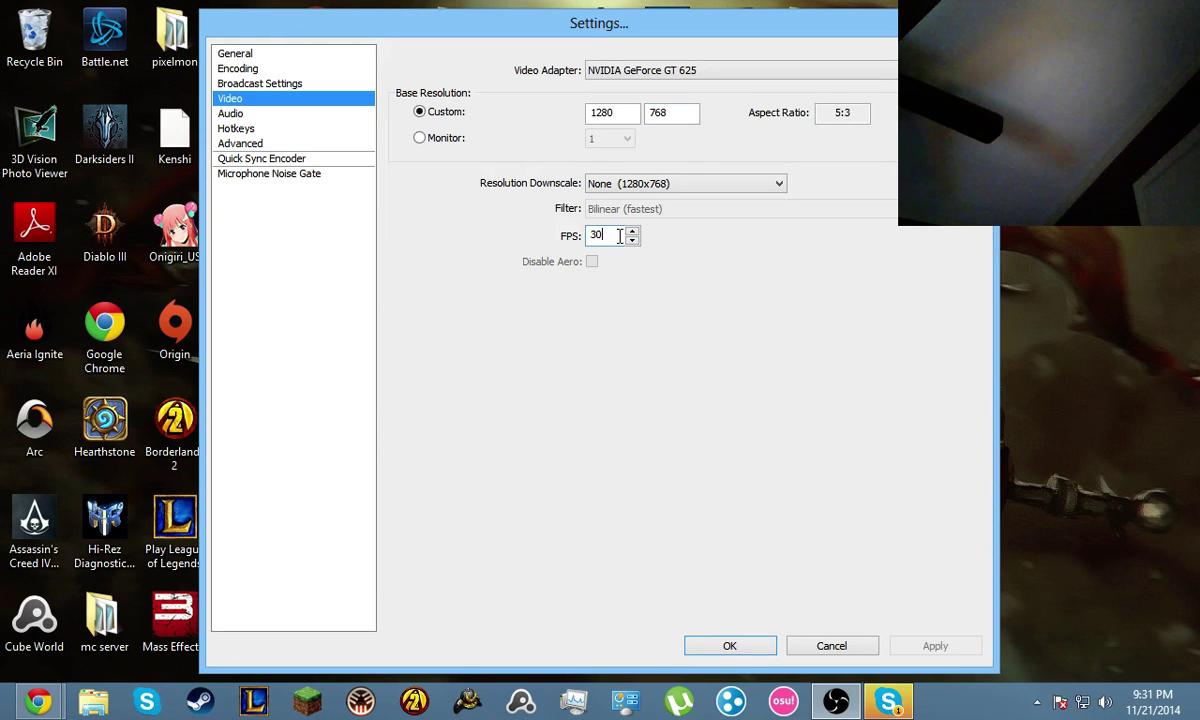
Go to the Audio settings and view the available desktop audio devices, keeping the selected device
{"action": "left_click", "coordinate": [266, 117]}
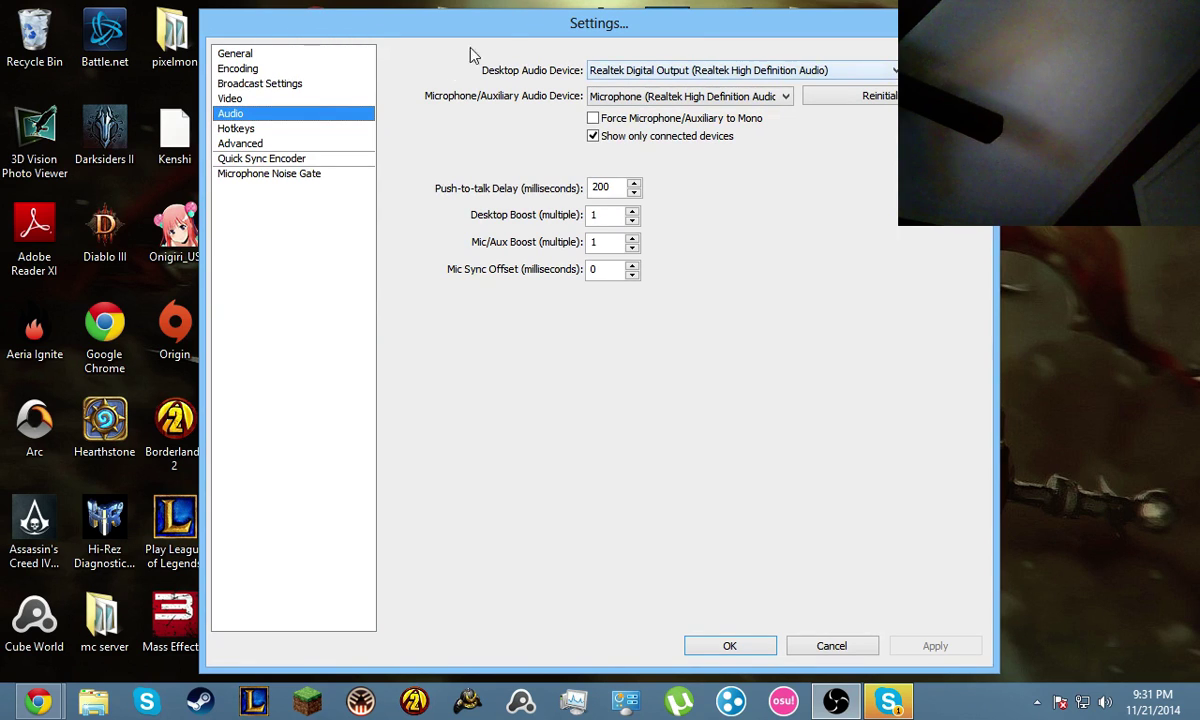
{"action": "left_click", "coordinate": [625, 70]}
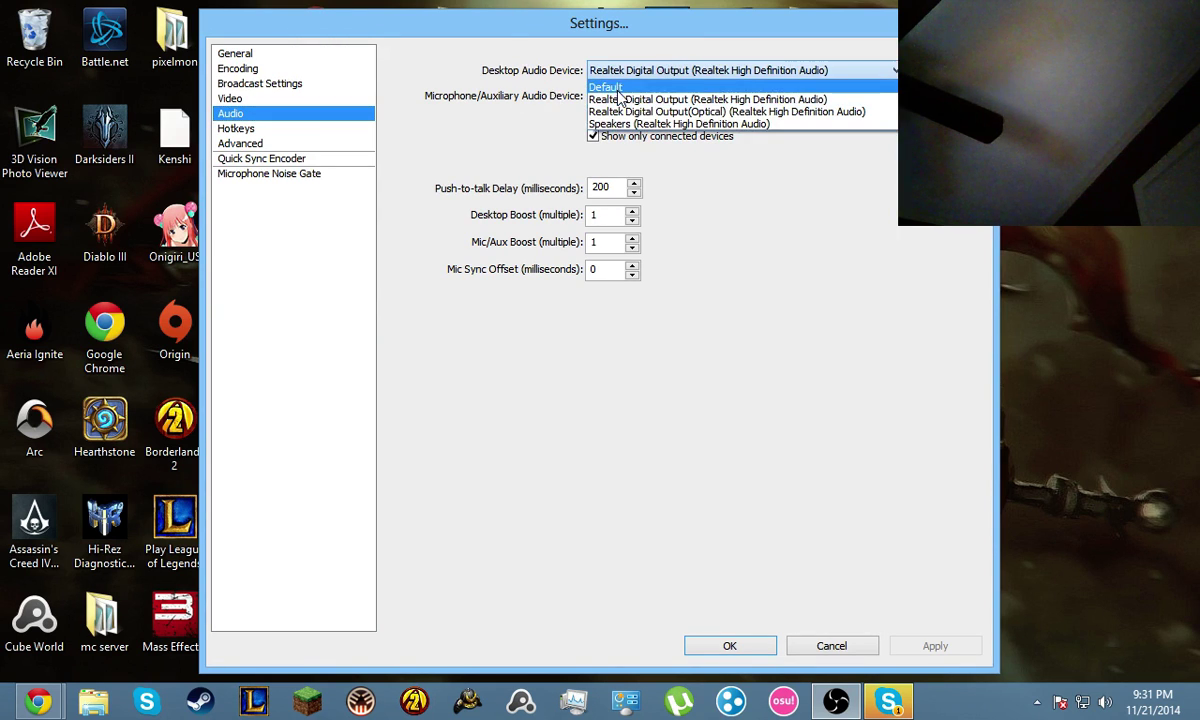
{"action": "left_click", "coordinate": [560, 90]}
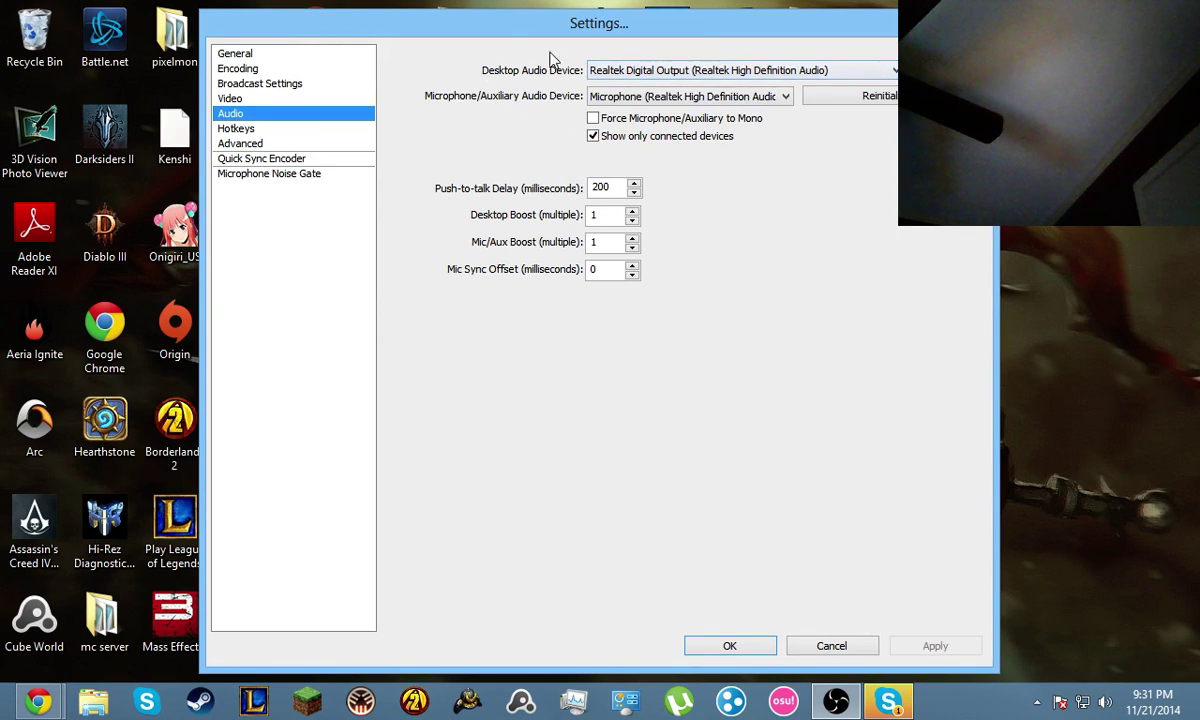
{"action": "left_click", "coordinate": [633, 75]}
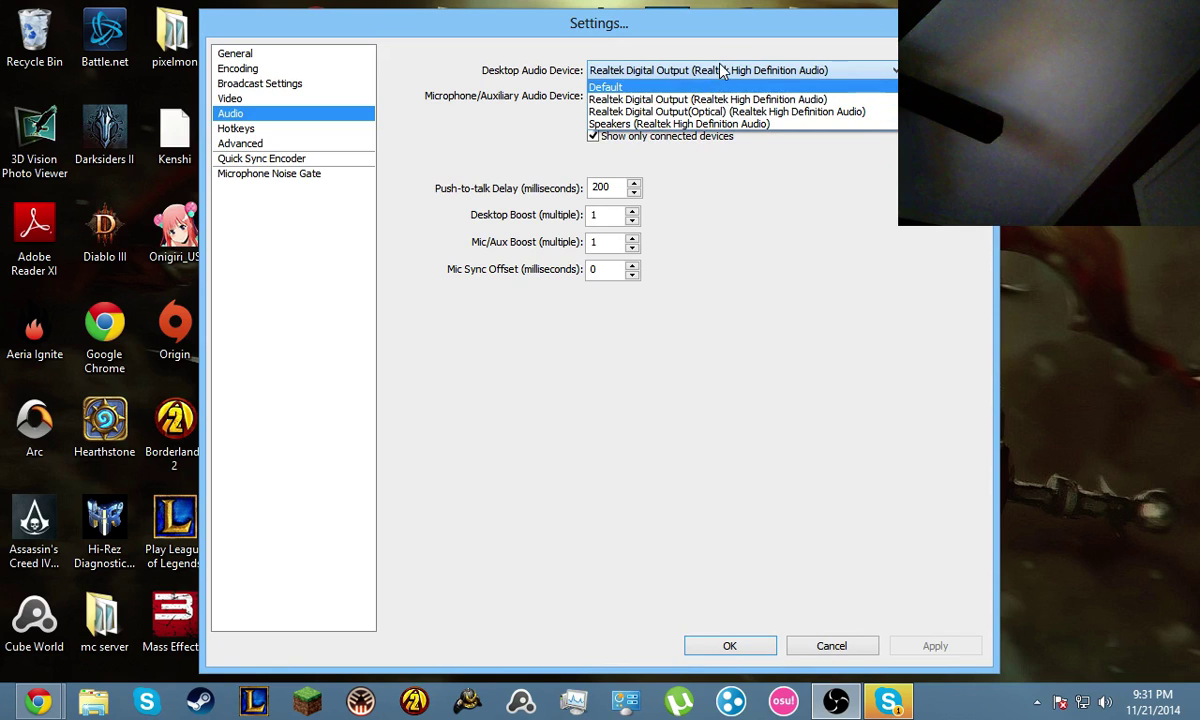
{"action": "left_click", "coordinate": [682, 66]}
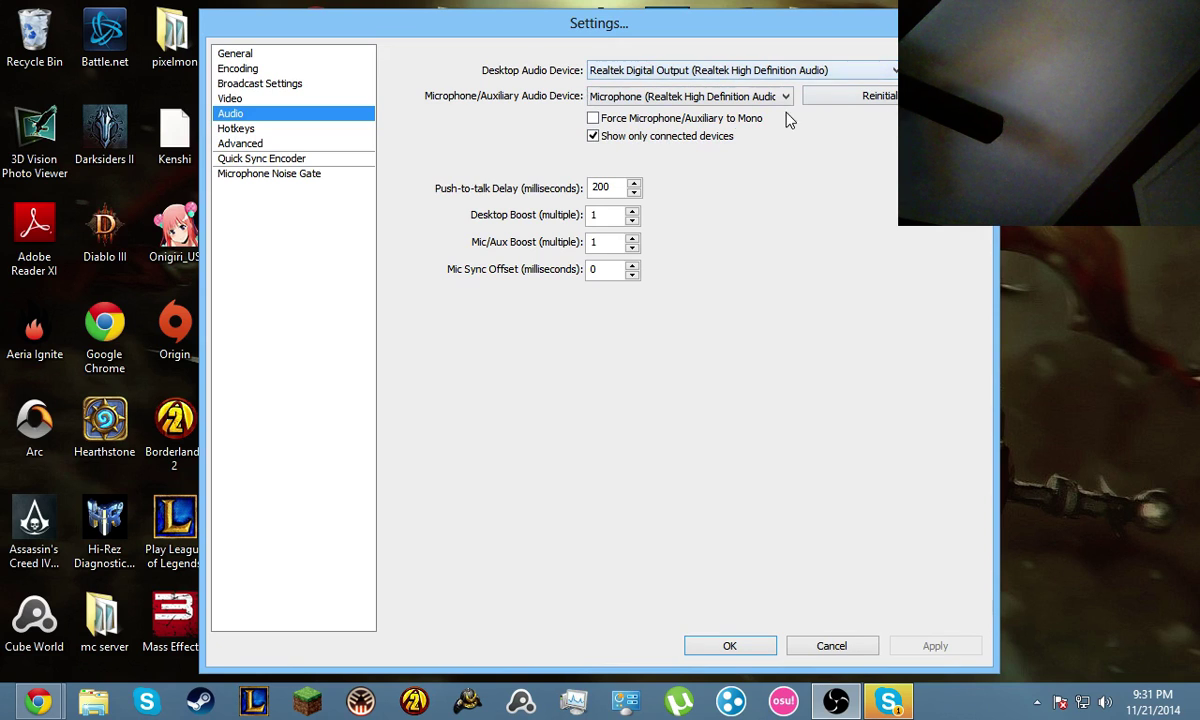
View the available microphone/auxiliary audio devices, including the Disable option, keeping the selected microphone
{"action": "left_click", "coordinate": [720, 100]}
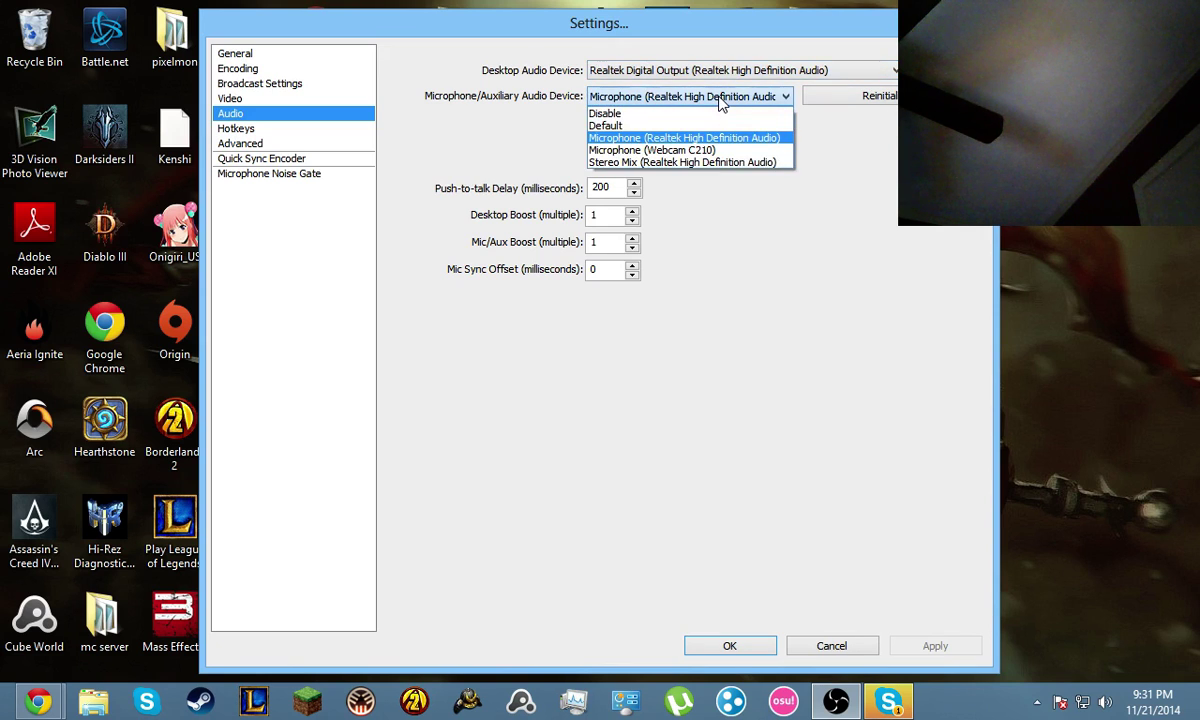
{"action": "key", "text": "Down"}
{"action": "key", "text": "Up"}
{"action": "key", "text": "Up"}
{"action": "key", "text": "Up"}
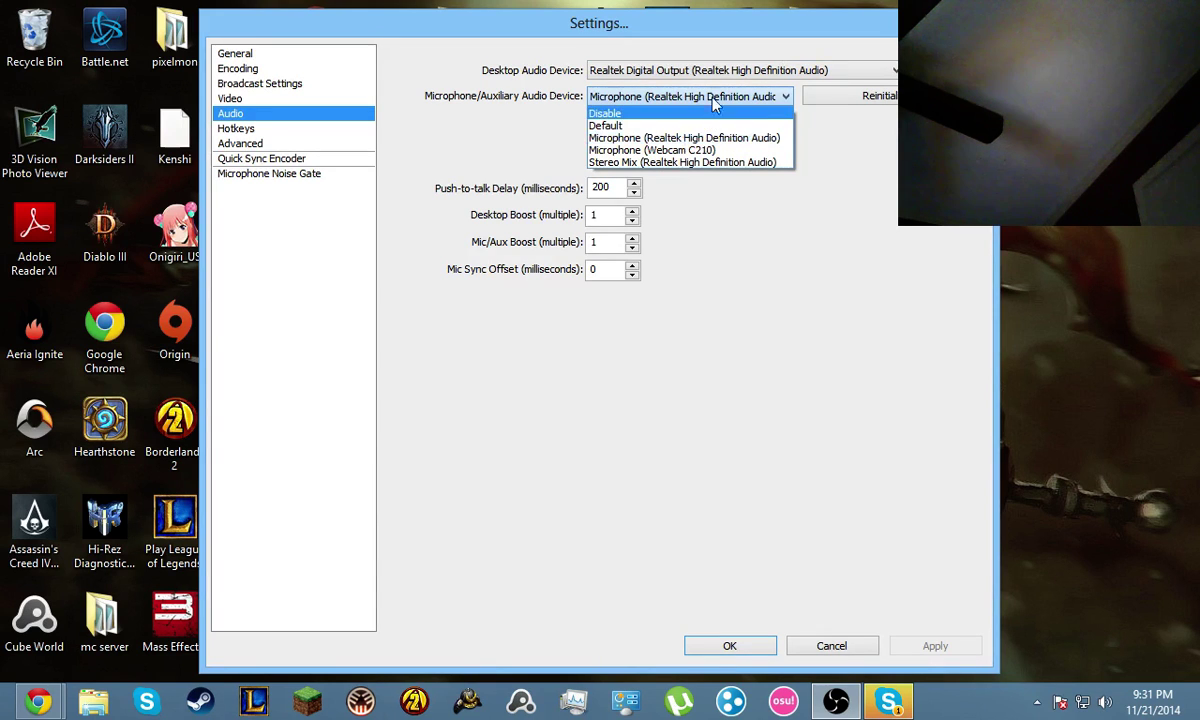
{"action": "left_click", "coordinate": [715, 96]}
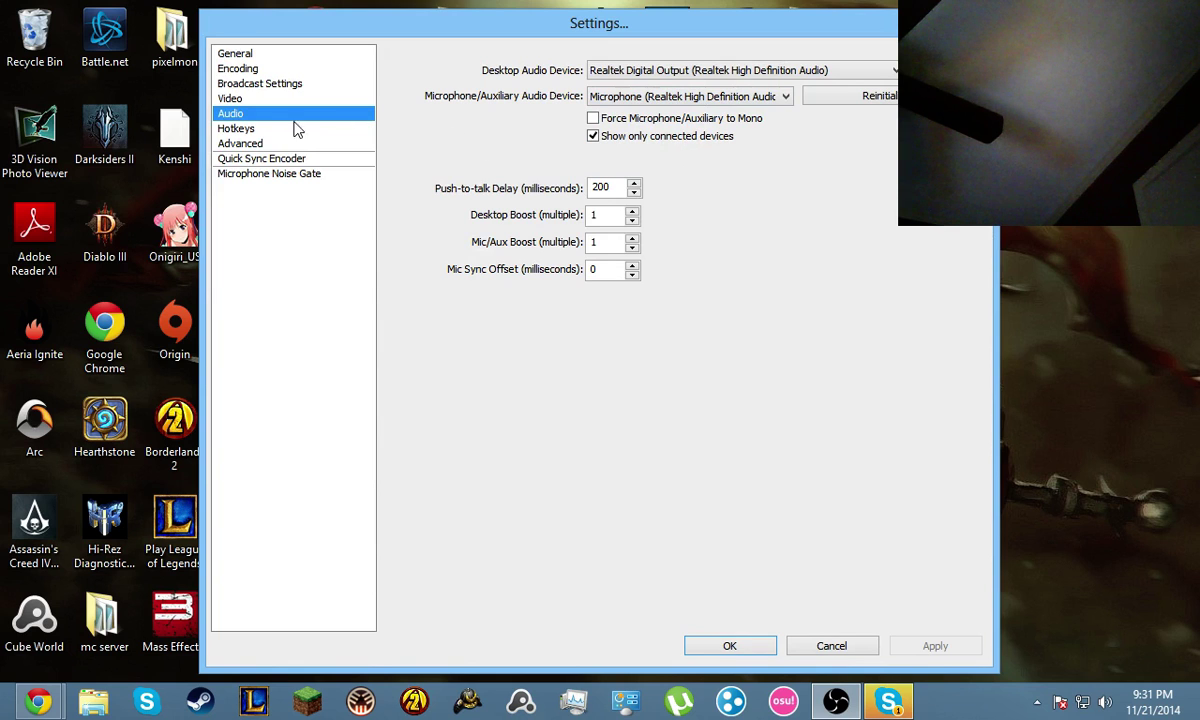
Look through the Hotkeys, Advanced, Microphone Noise Gate and Quick Sync Encoder settings in turn
{"action": "left_click", "coordinate": [246, 130]}
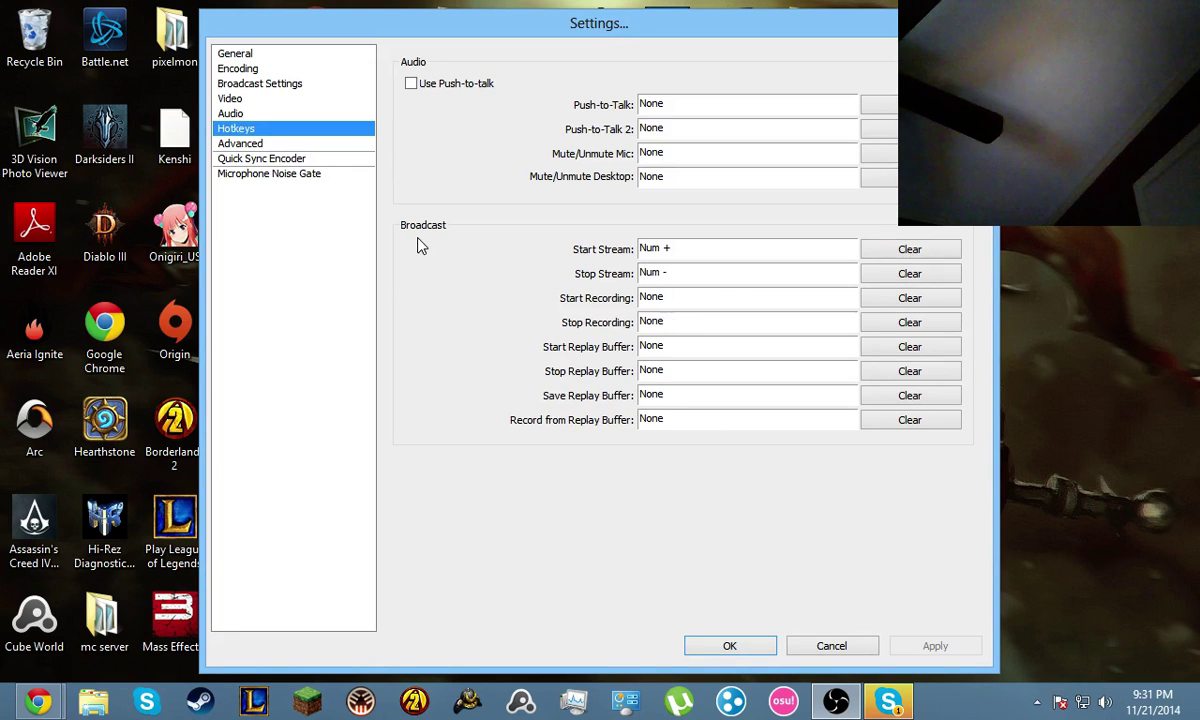
{"action": "left_click", "coordinate": [268, 145]}
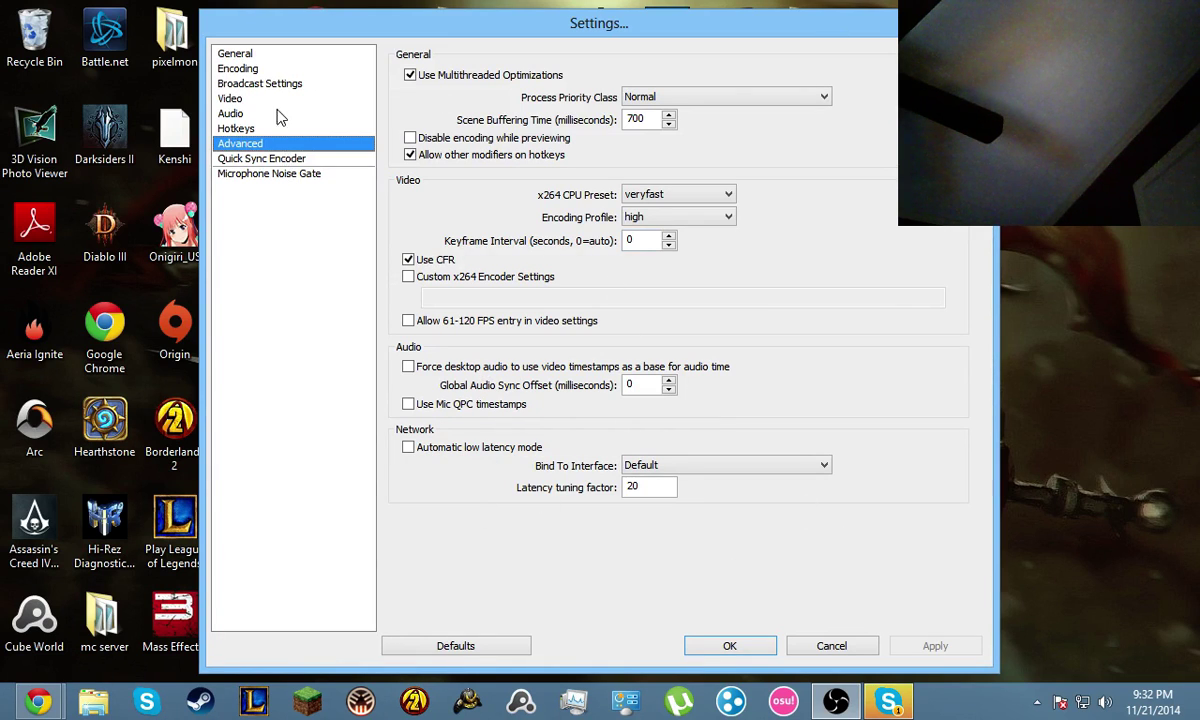
{"action": "left_click", "coordinate": [304, 176]}
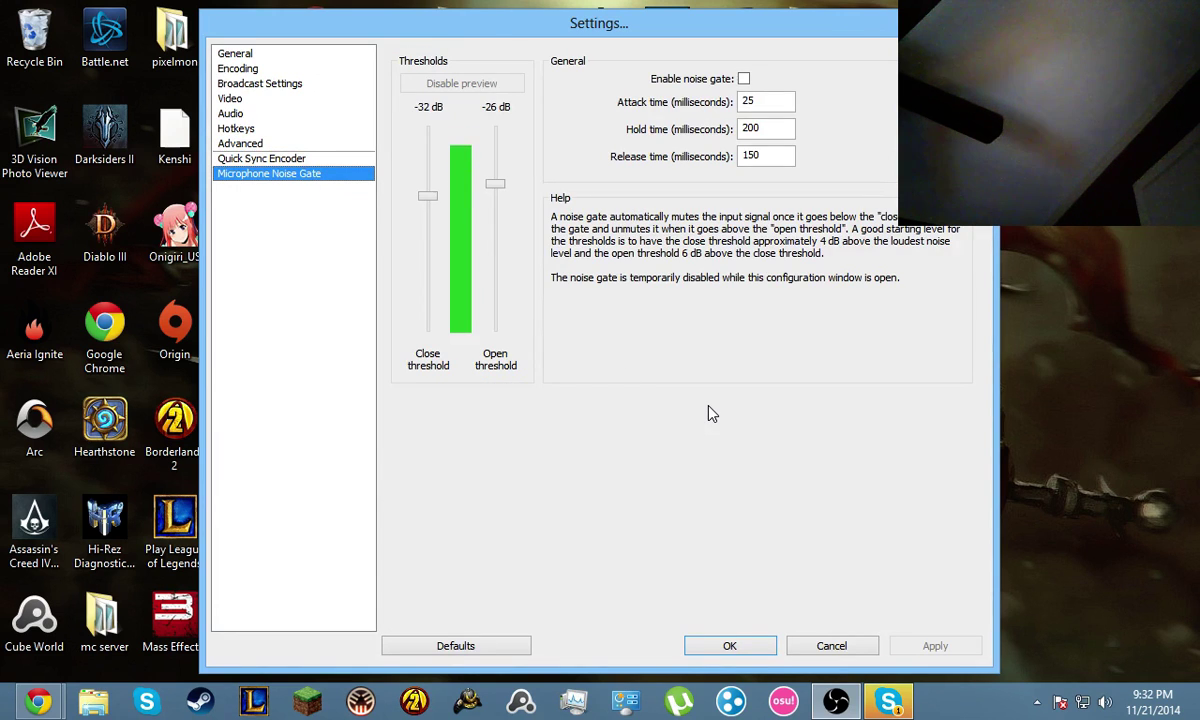
{"action": "left_click", "coordinate": [302, 159]}
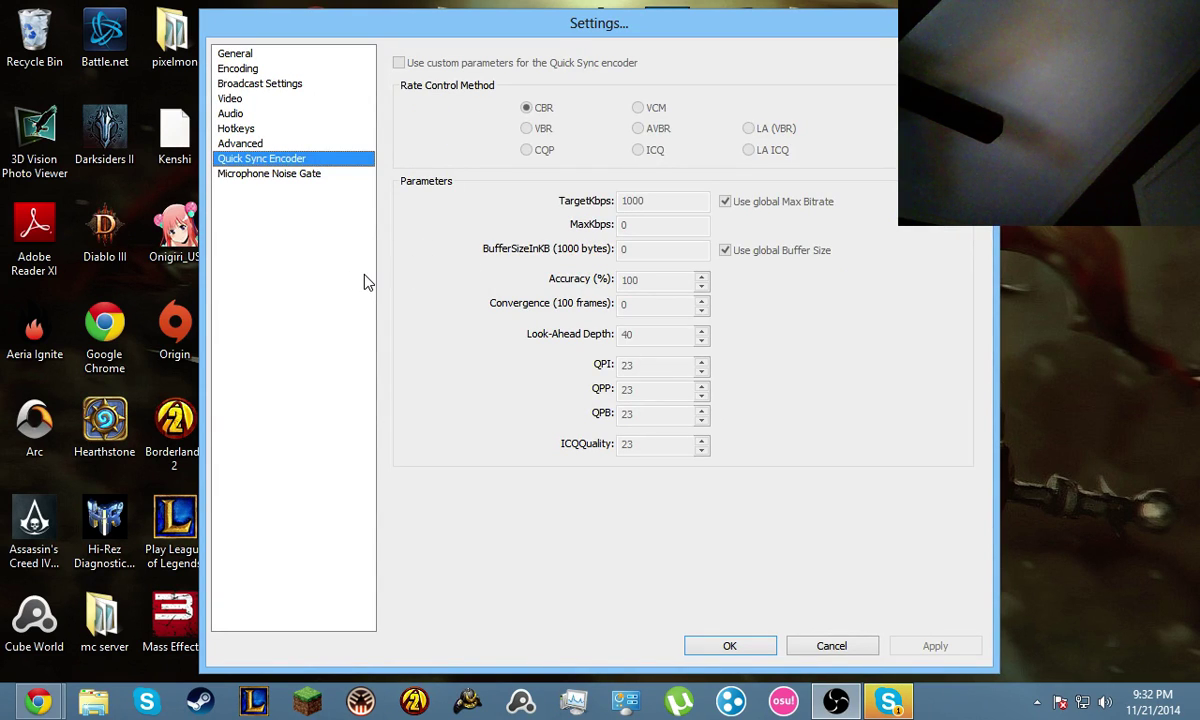
Go to the Encoding settings, switch off Use CBR, and switch it back on
{"action": "left_click", "coordinate": [256, 70]}
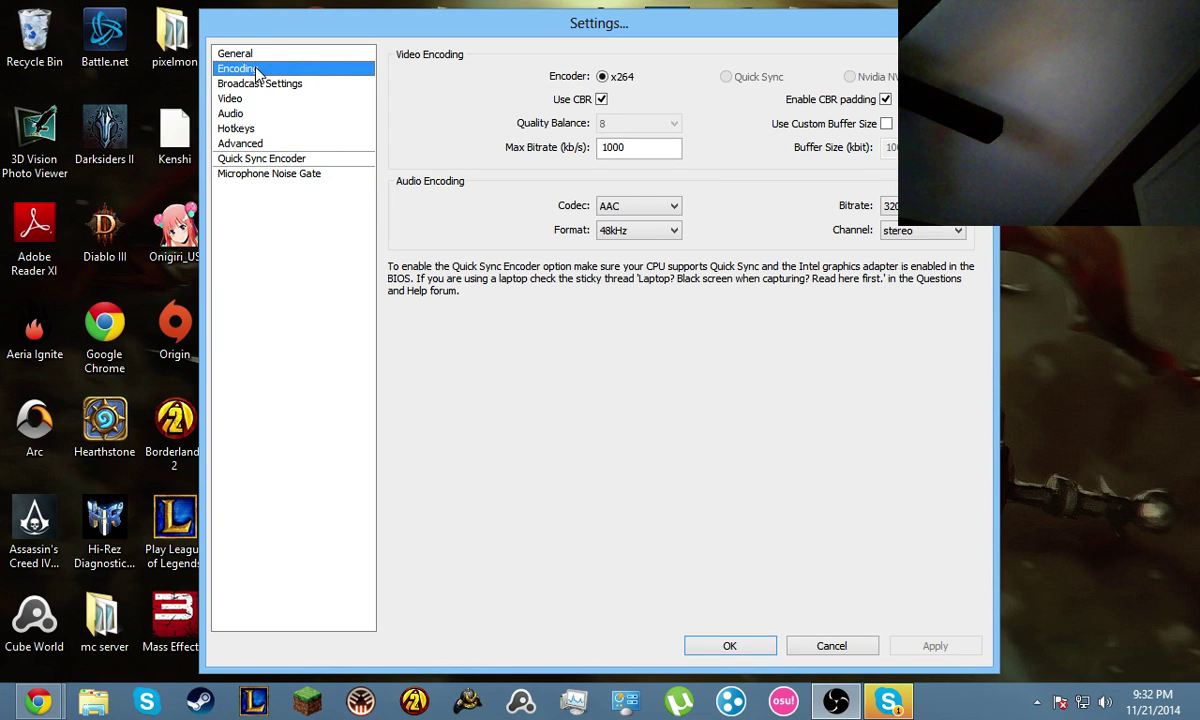
{"action": "key", "text": "space"}
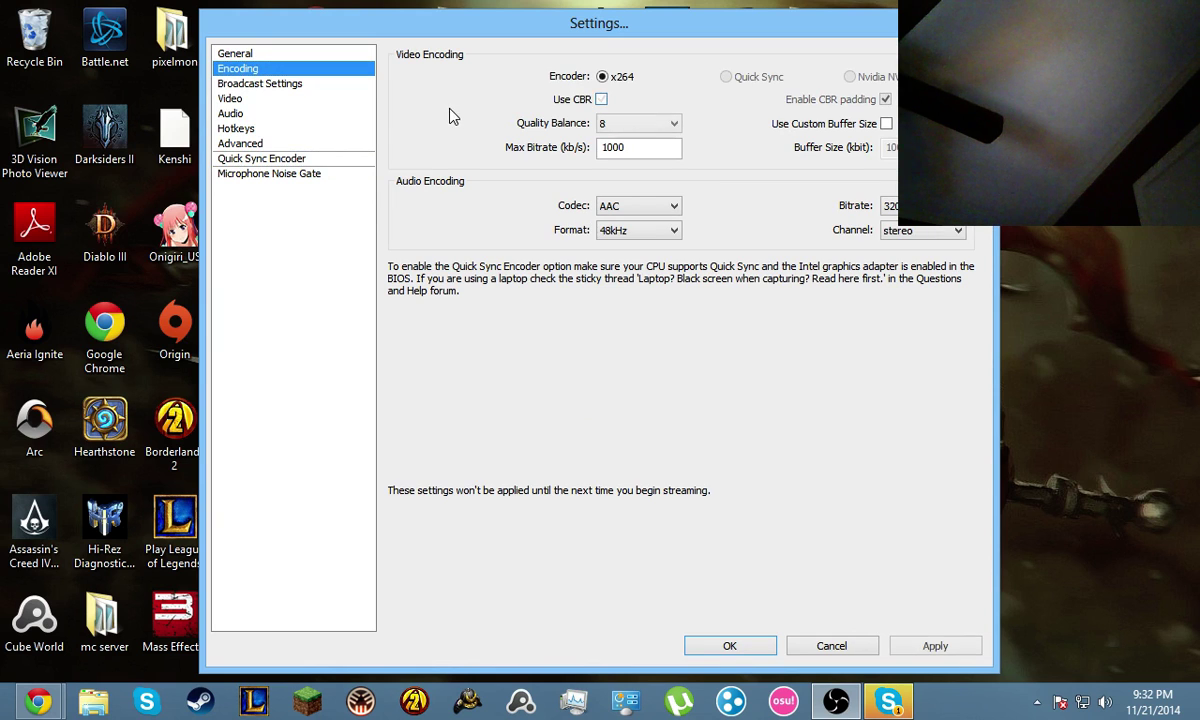
{"action": "left_click", "coordinate": [601, 100]}
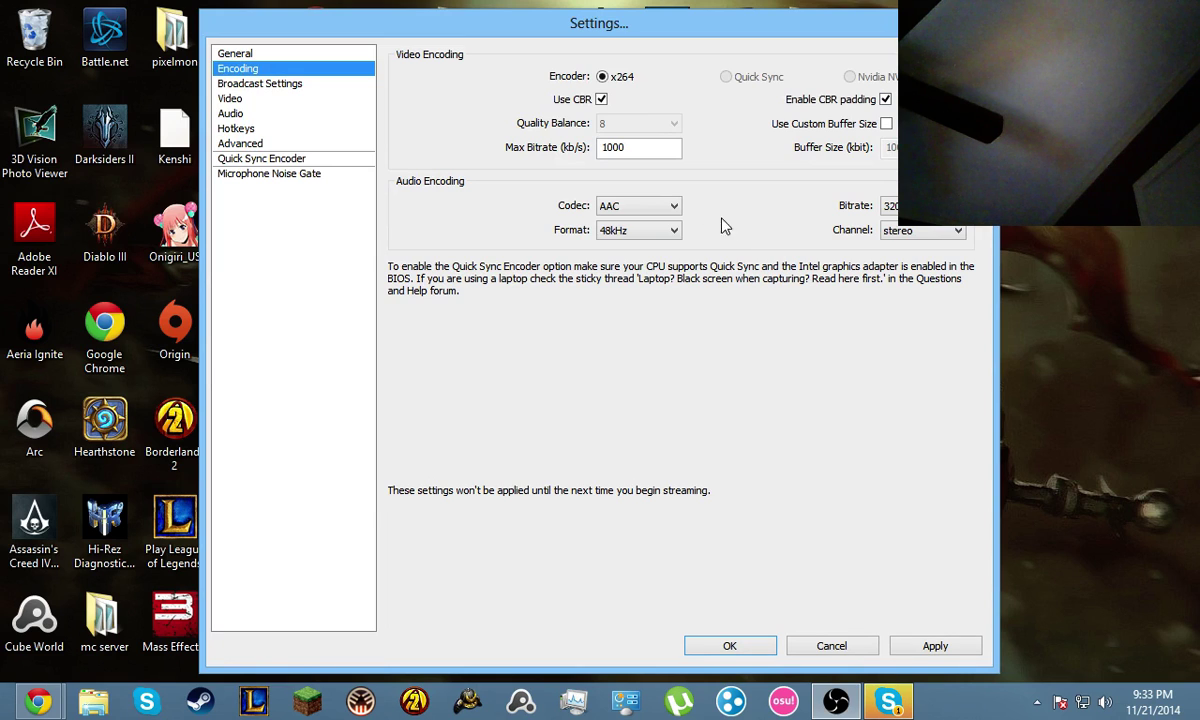
View the available audio encoding bitrates, keeping the selected bitrate
{"action": "left_click", "coordinate": [885, 218]}
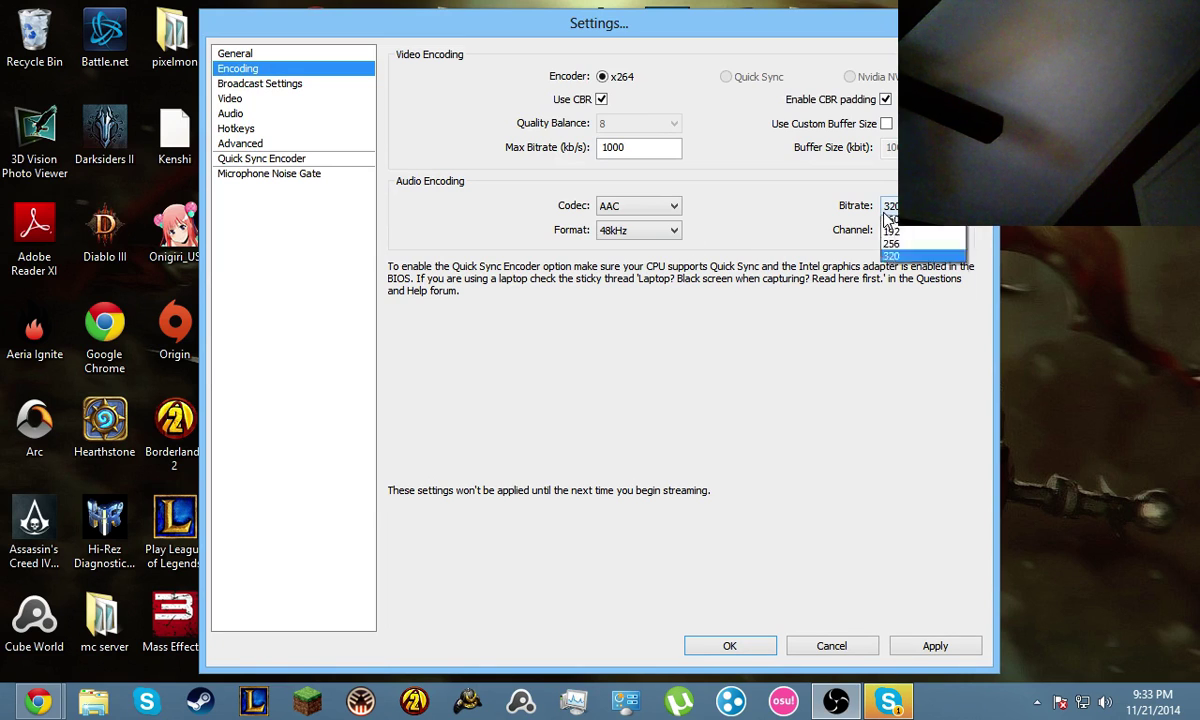
{"action": "left_click", "coordinate": [911, 340]}
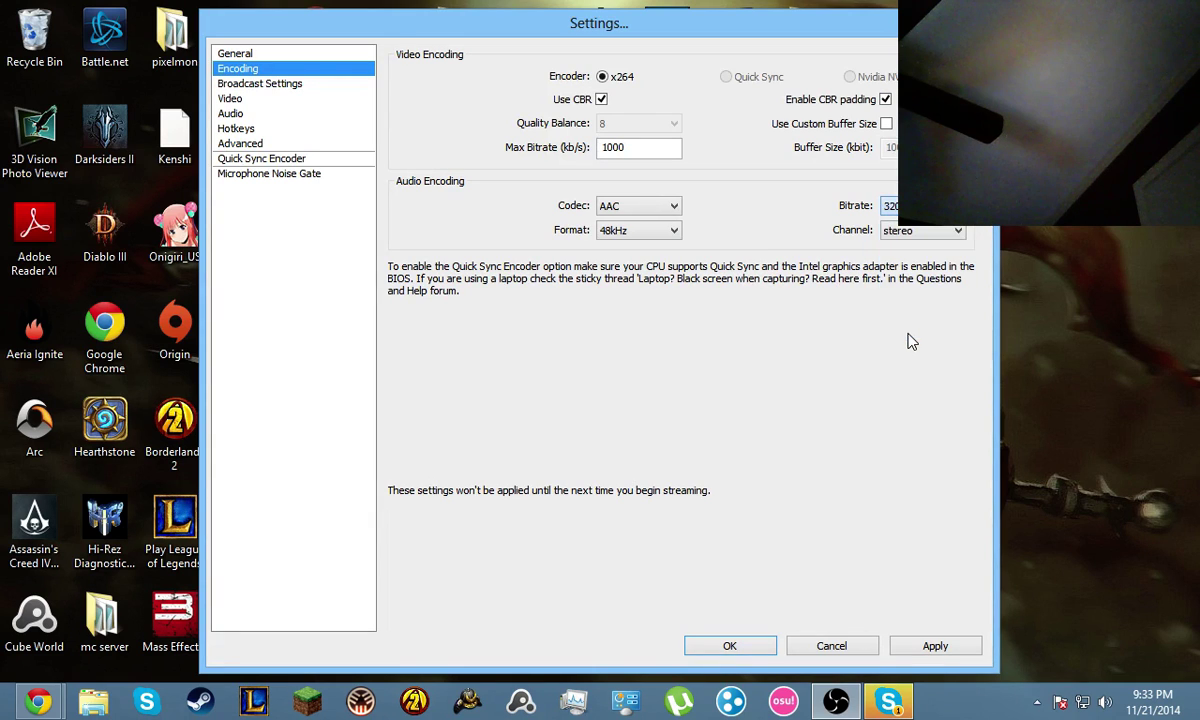
{"action": "left_click", "coordinate": [885, 215]}
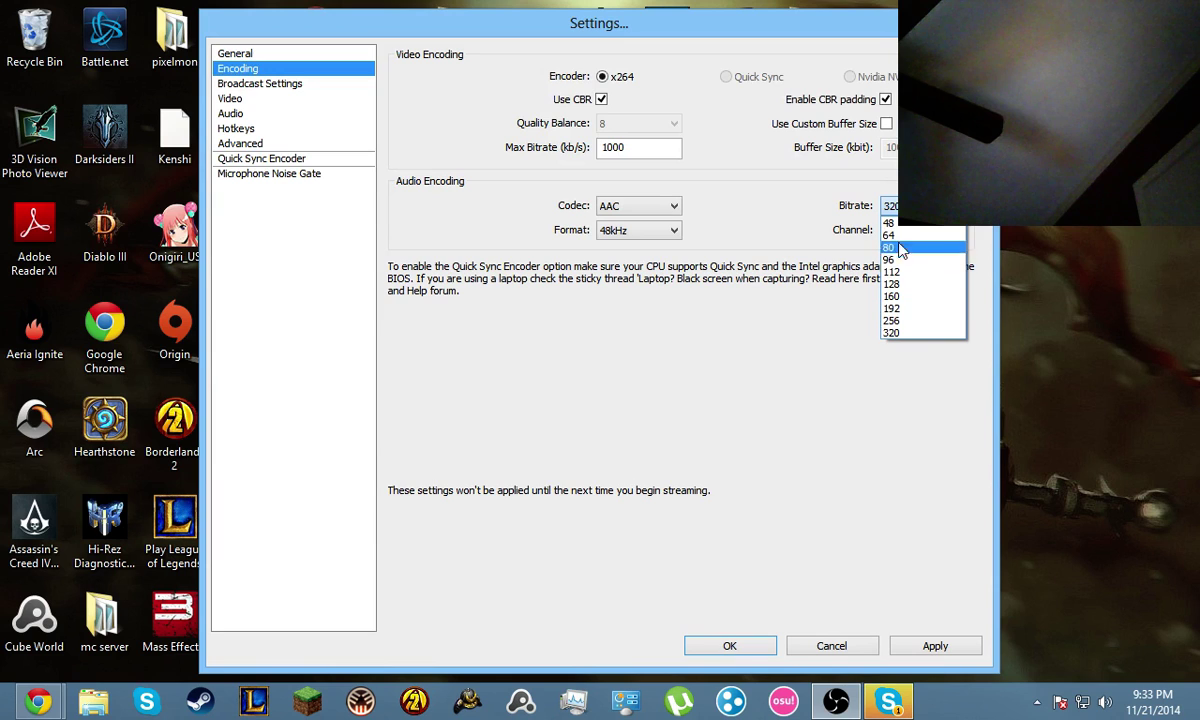
{"action": "left_click", "coordinate": [929, 340]}
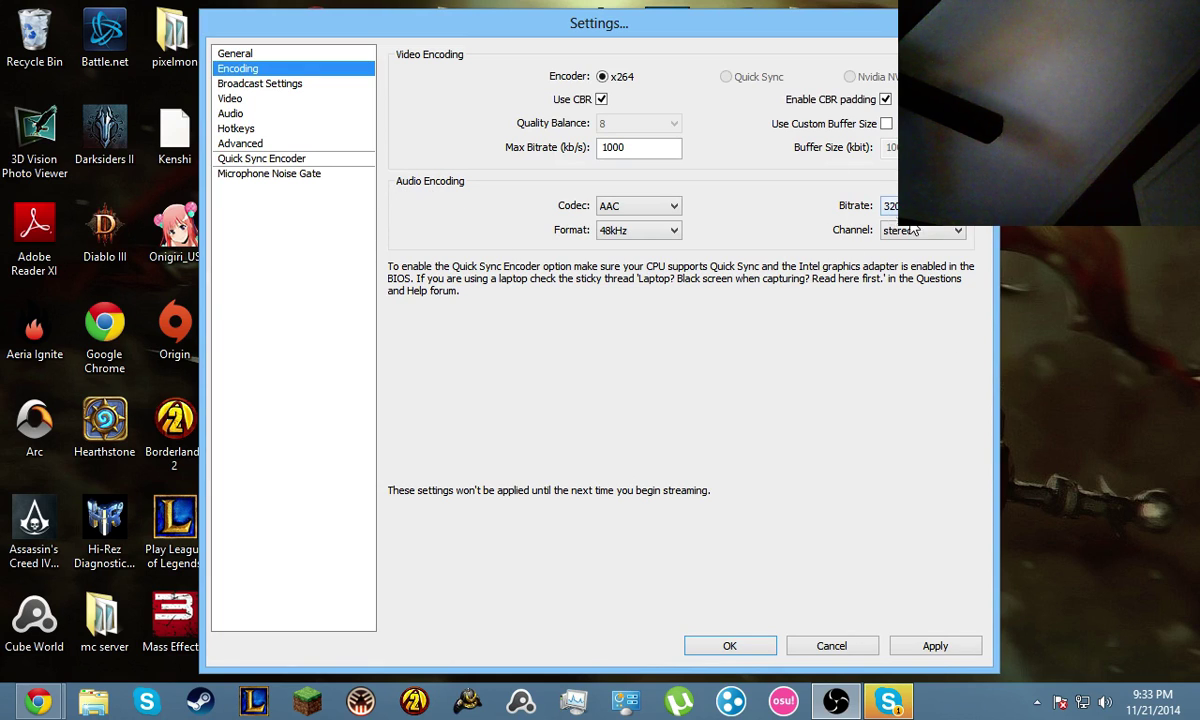
Apply the encoding settings and close the settings window
{"action": "mouse_move", "coordinate": [626, 150]}
{"action": "left_click", "coordinate": [931, 650]}
{"action": "left_click", "coordinate": [800, 650]}
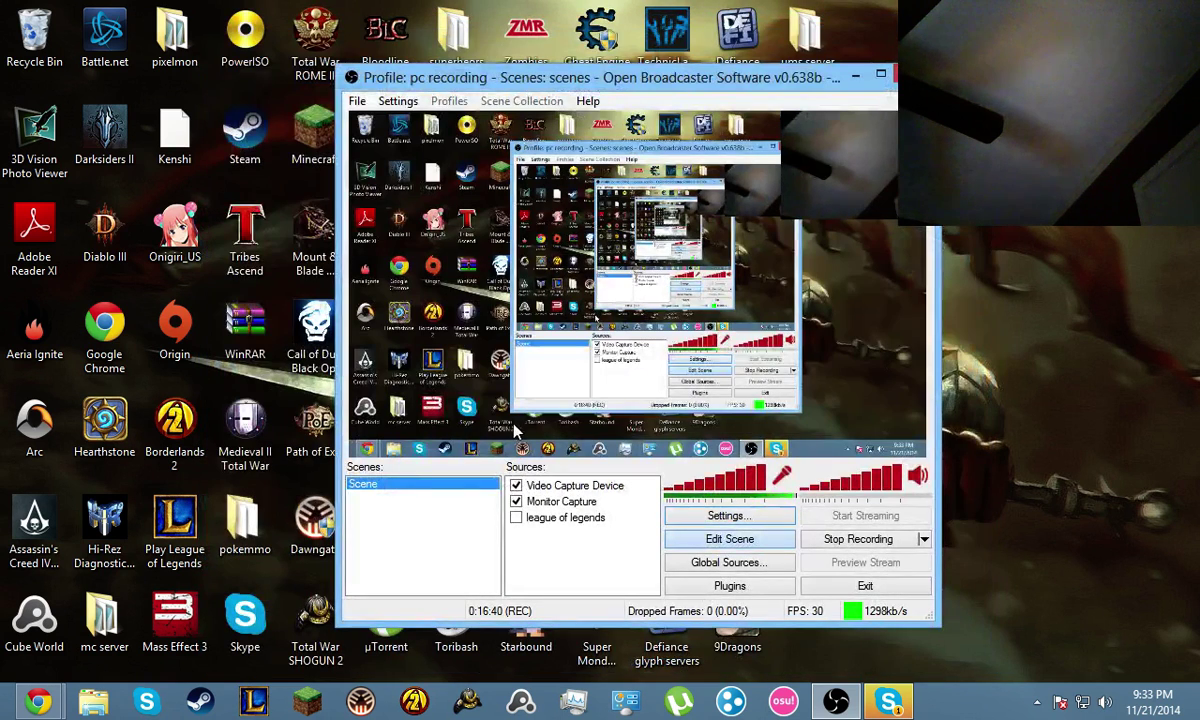
{"action": "mouse_move", "coordinate": [888, 700]}
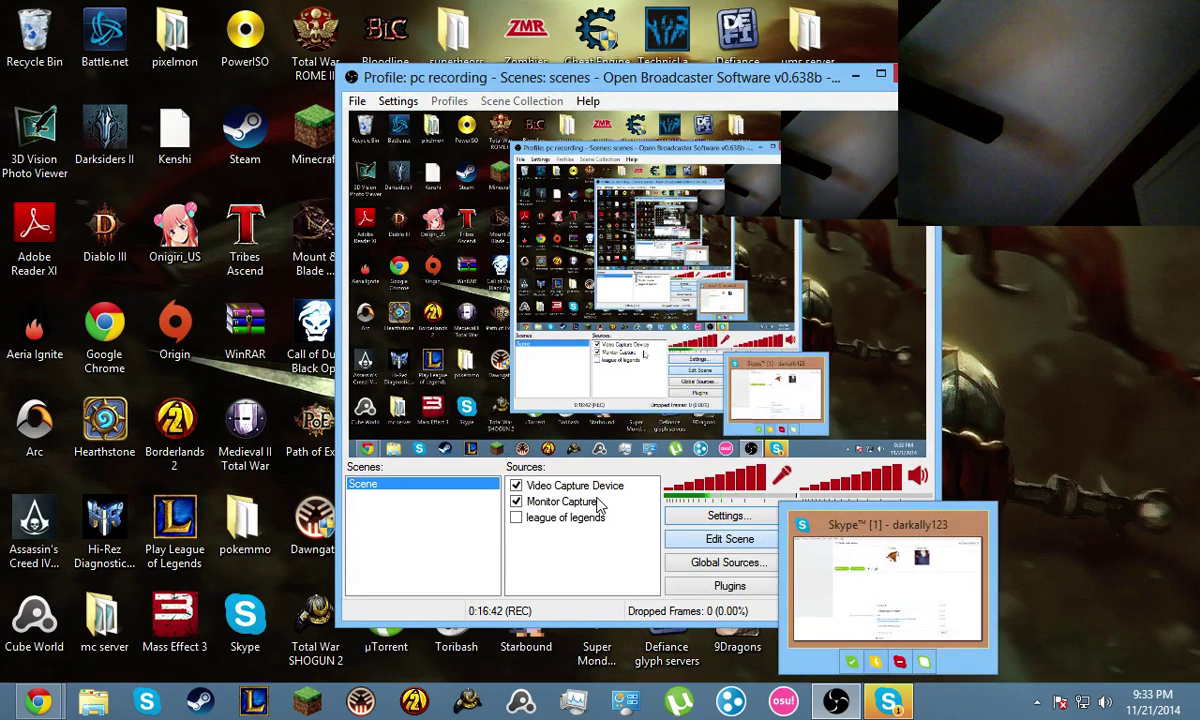